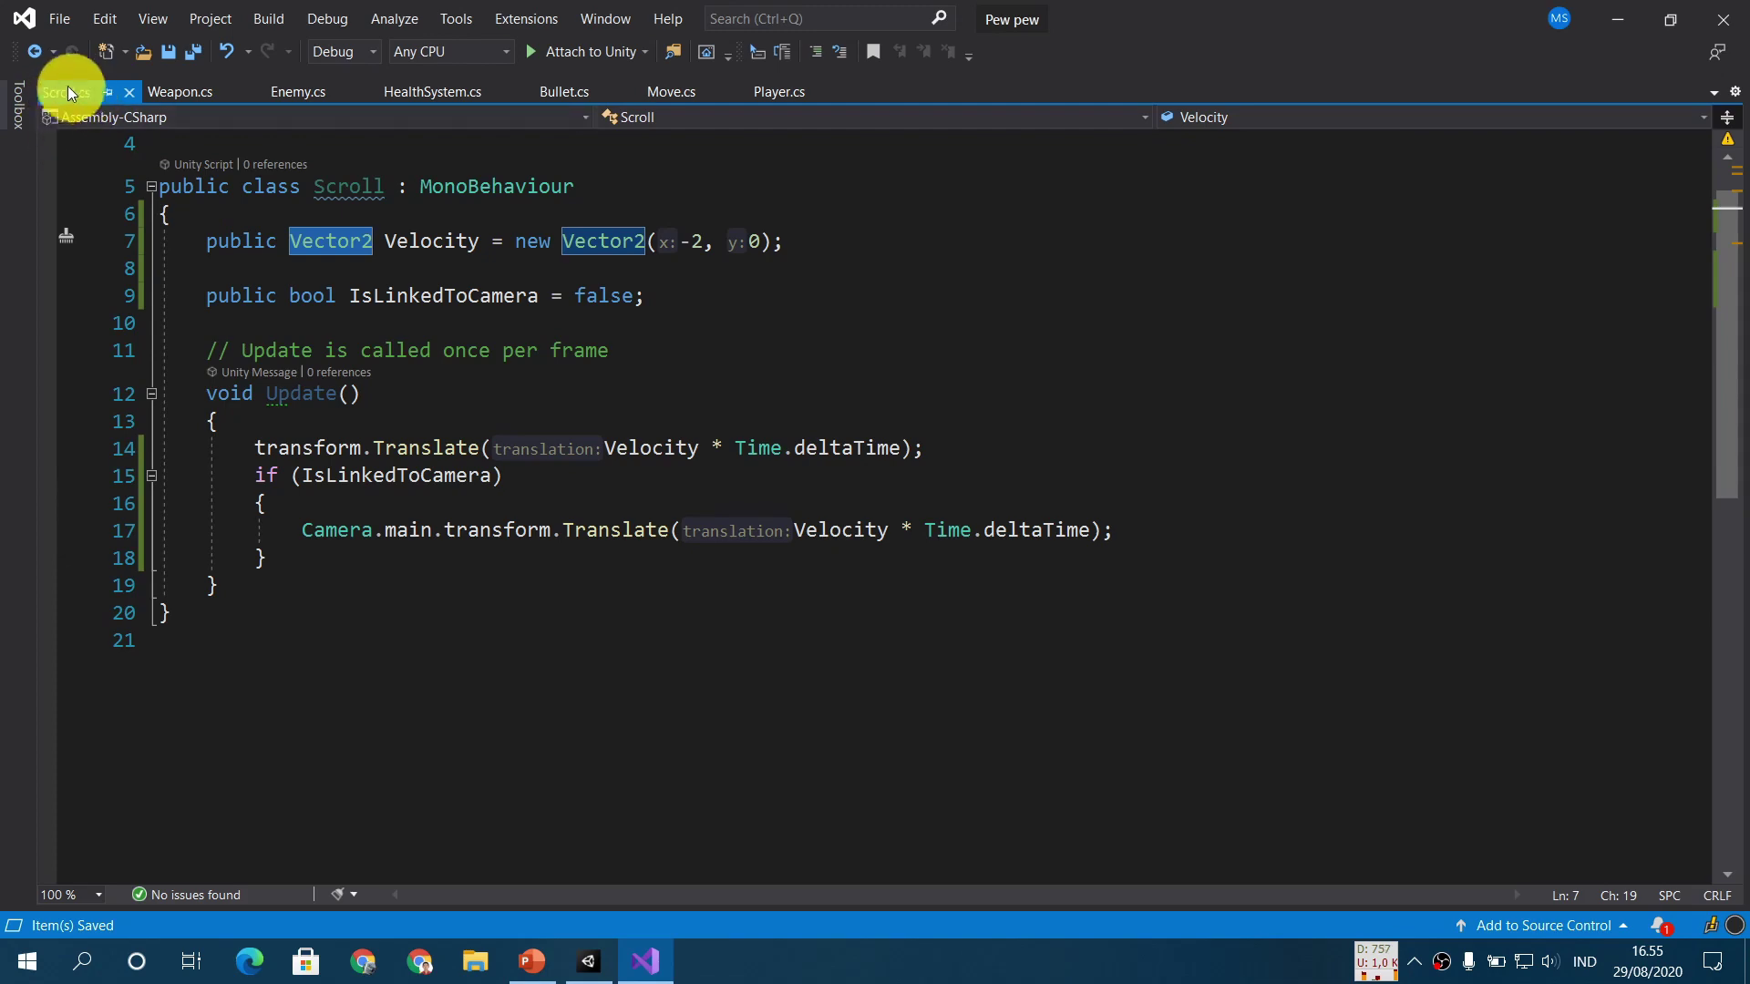
In Unity, attach the Scroll script to the 0 - Background object and set its Velocity X to -1
left_click(593, 948)
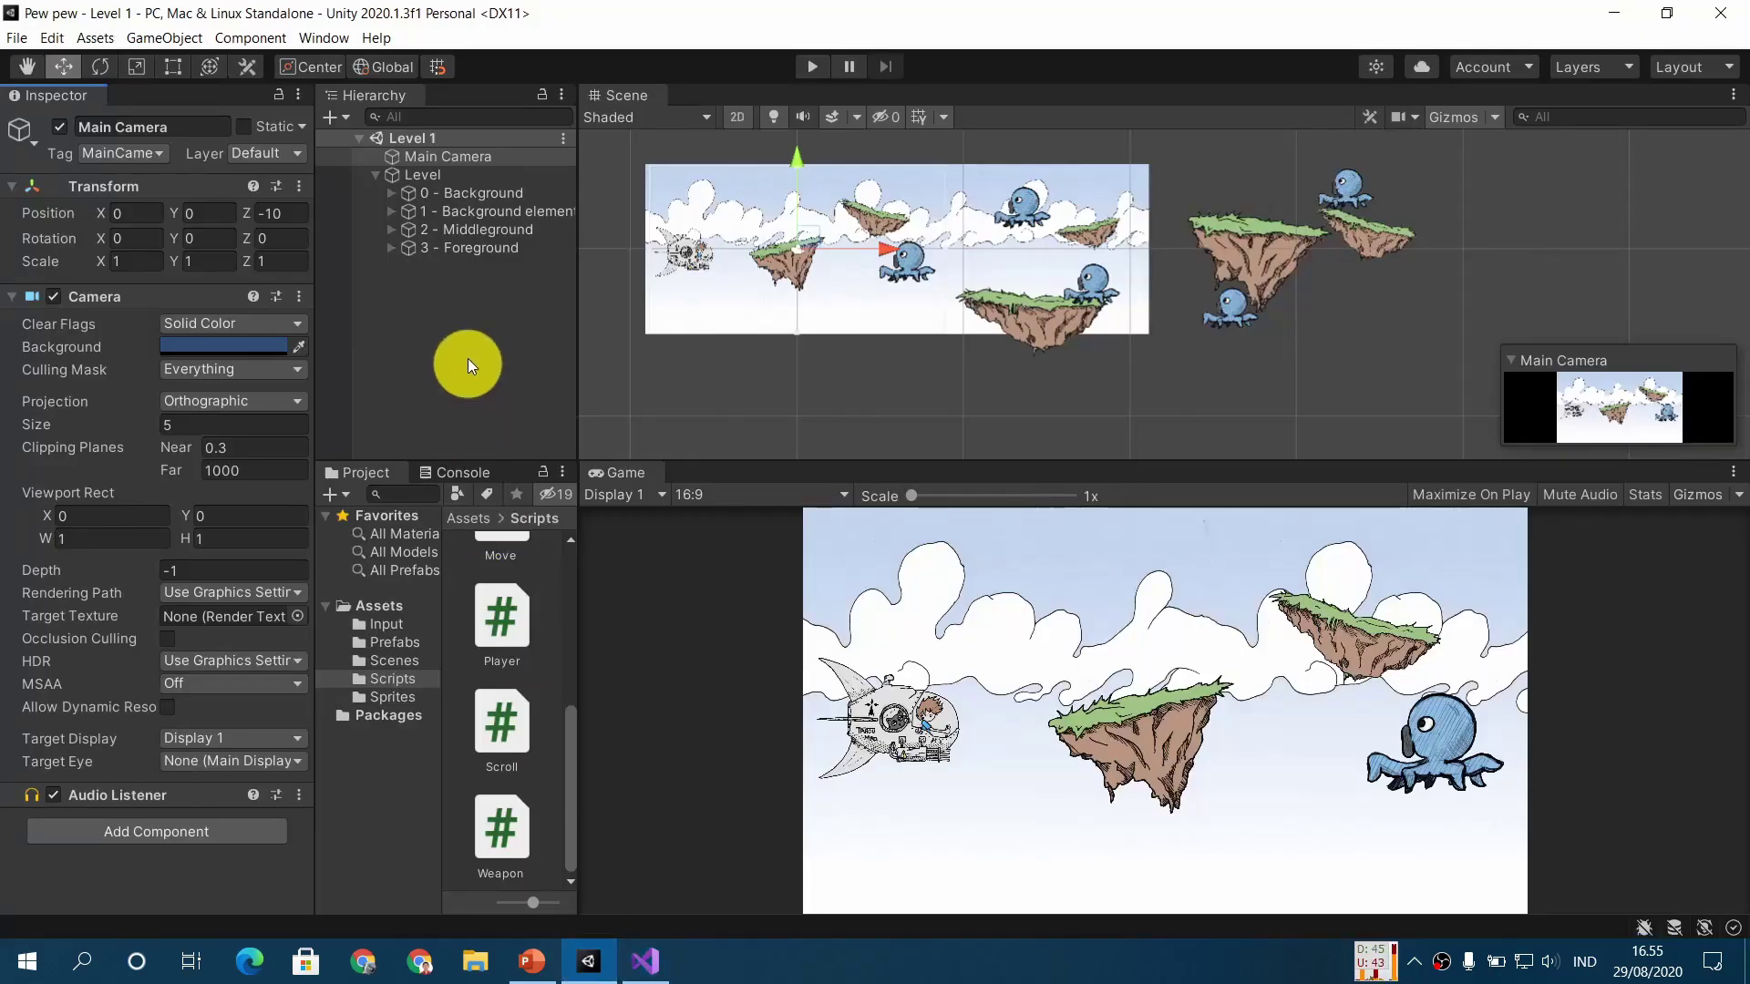
left_click(501, 702)
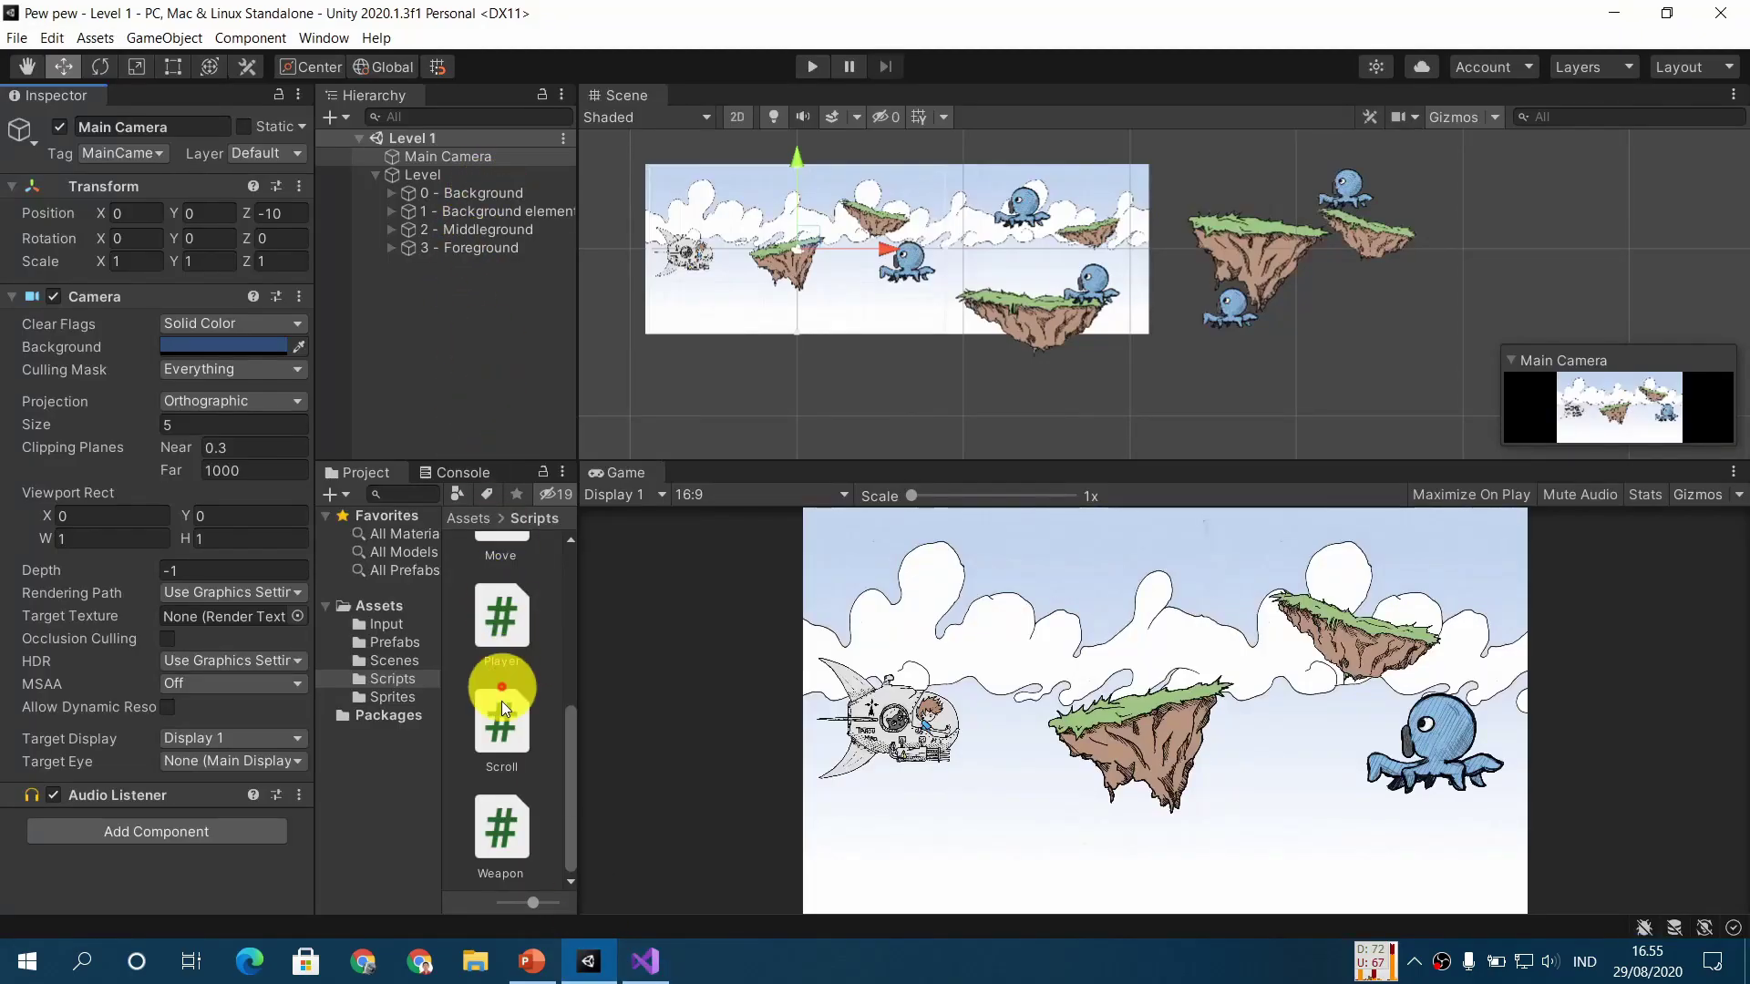
left_click_drag(510, 740, 521, 308)
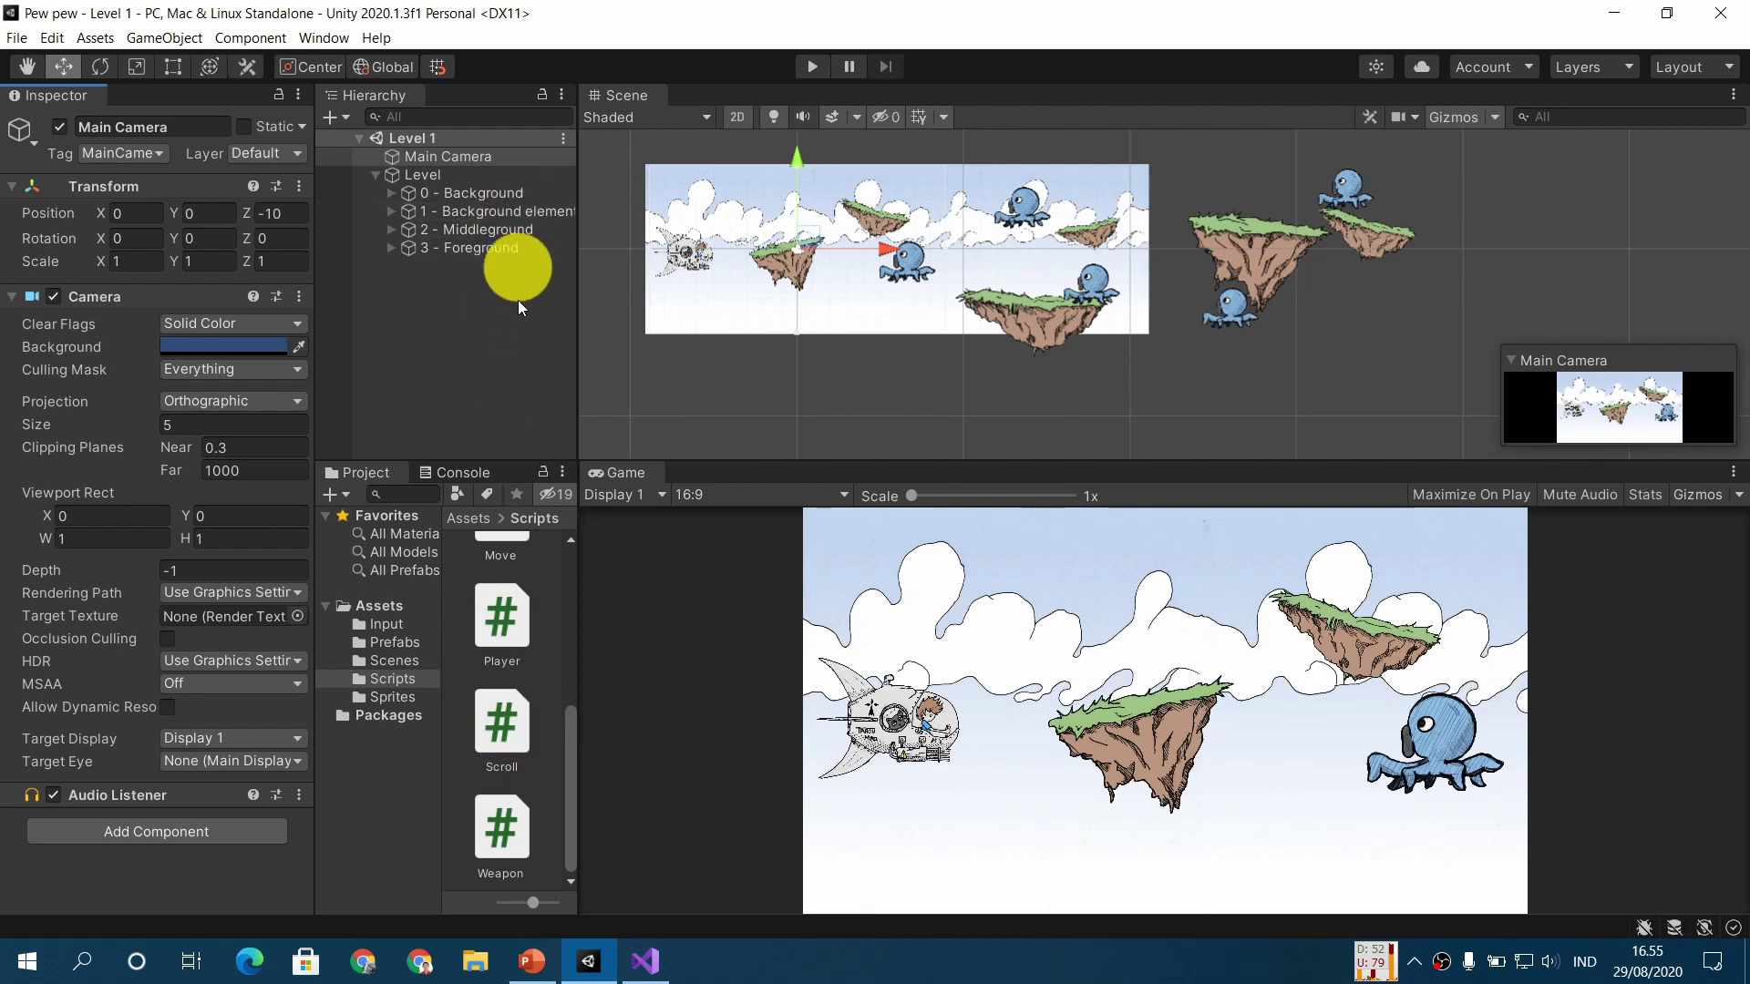
left_click(512, 725)
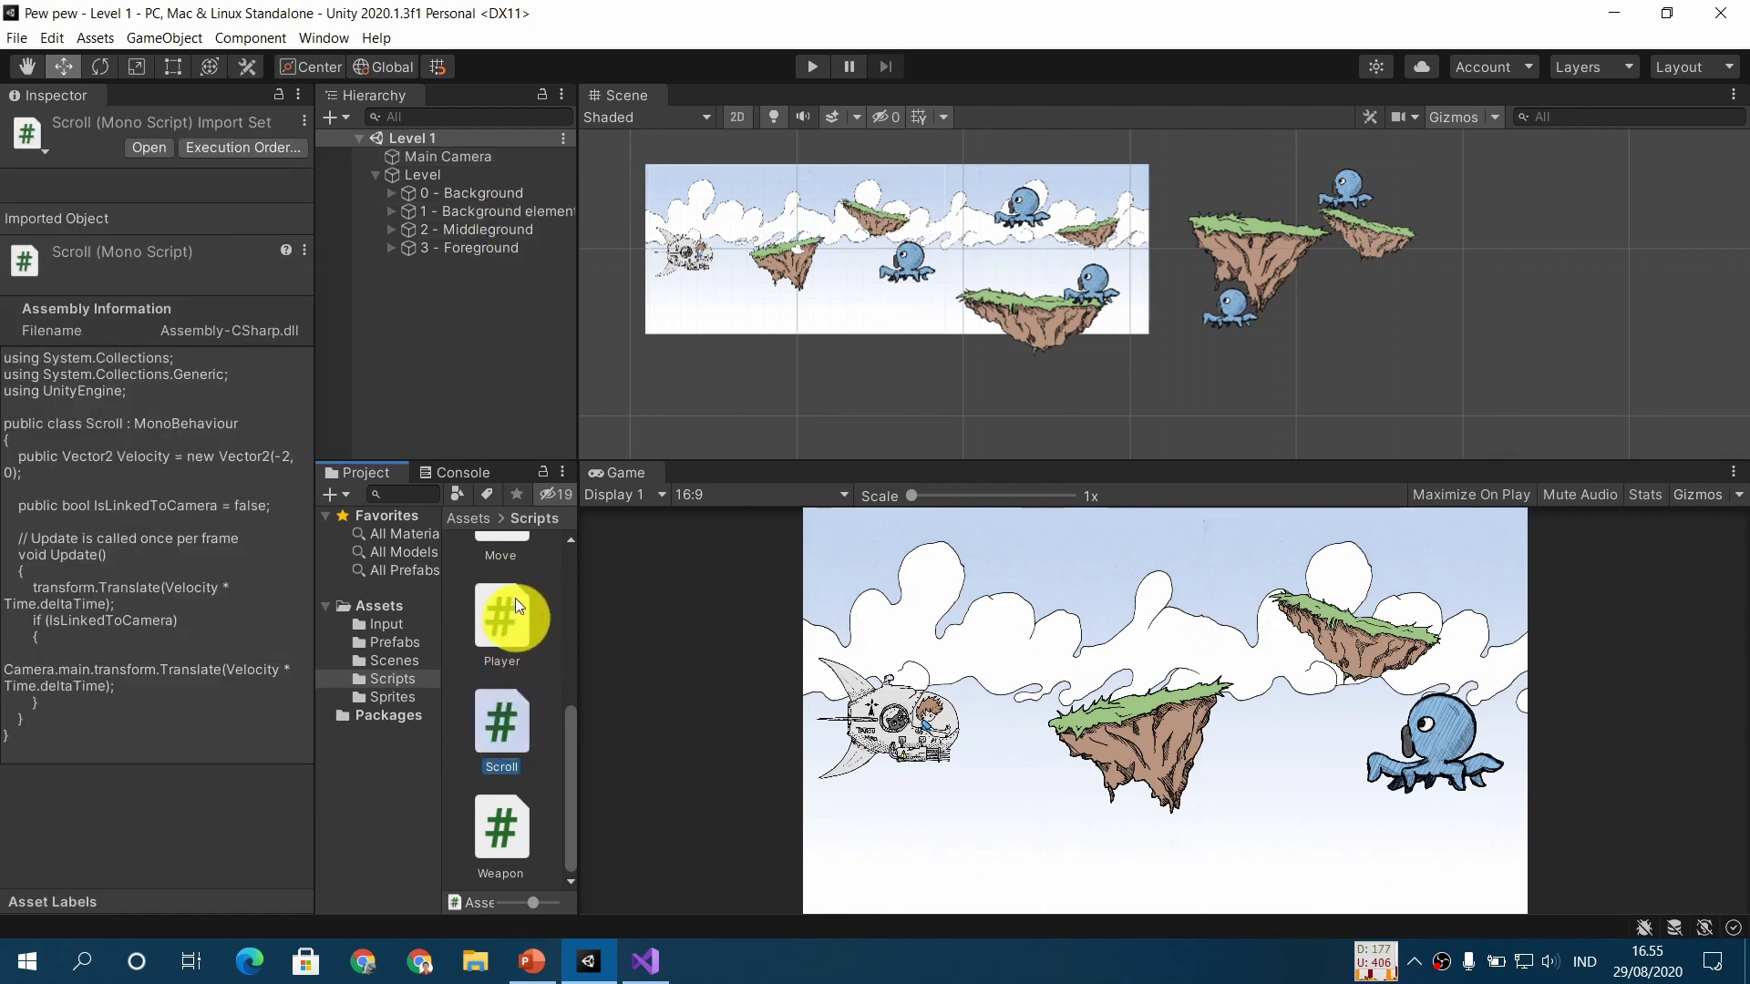
left_click(505, 714)
left_click_drag(504, 714, 483, 193)
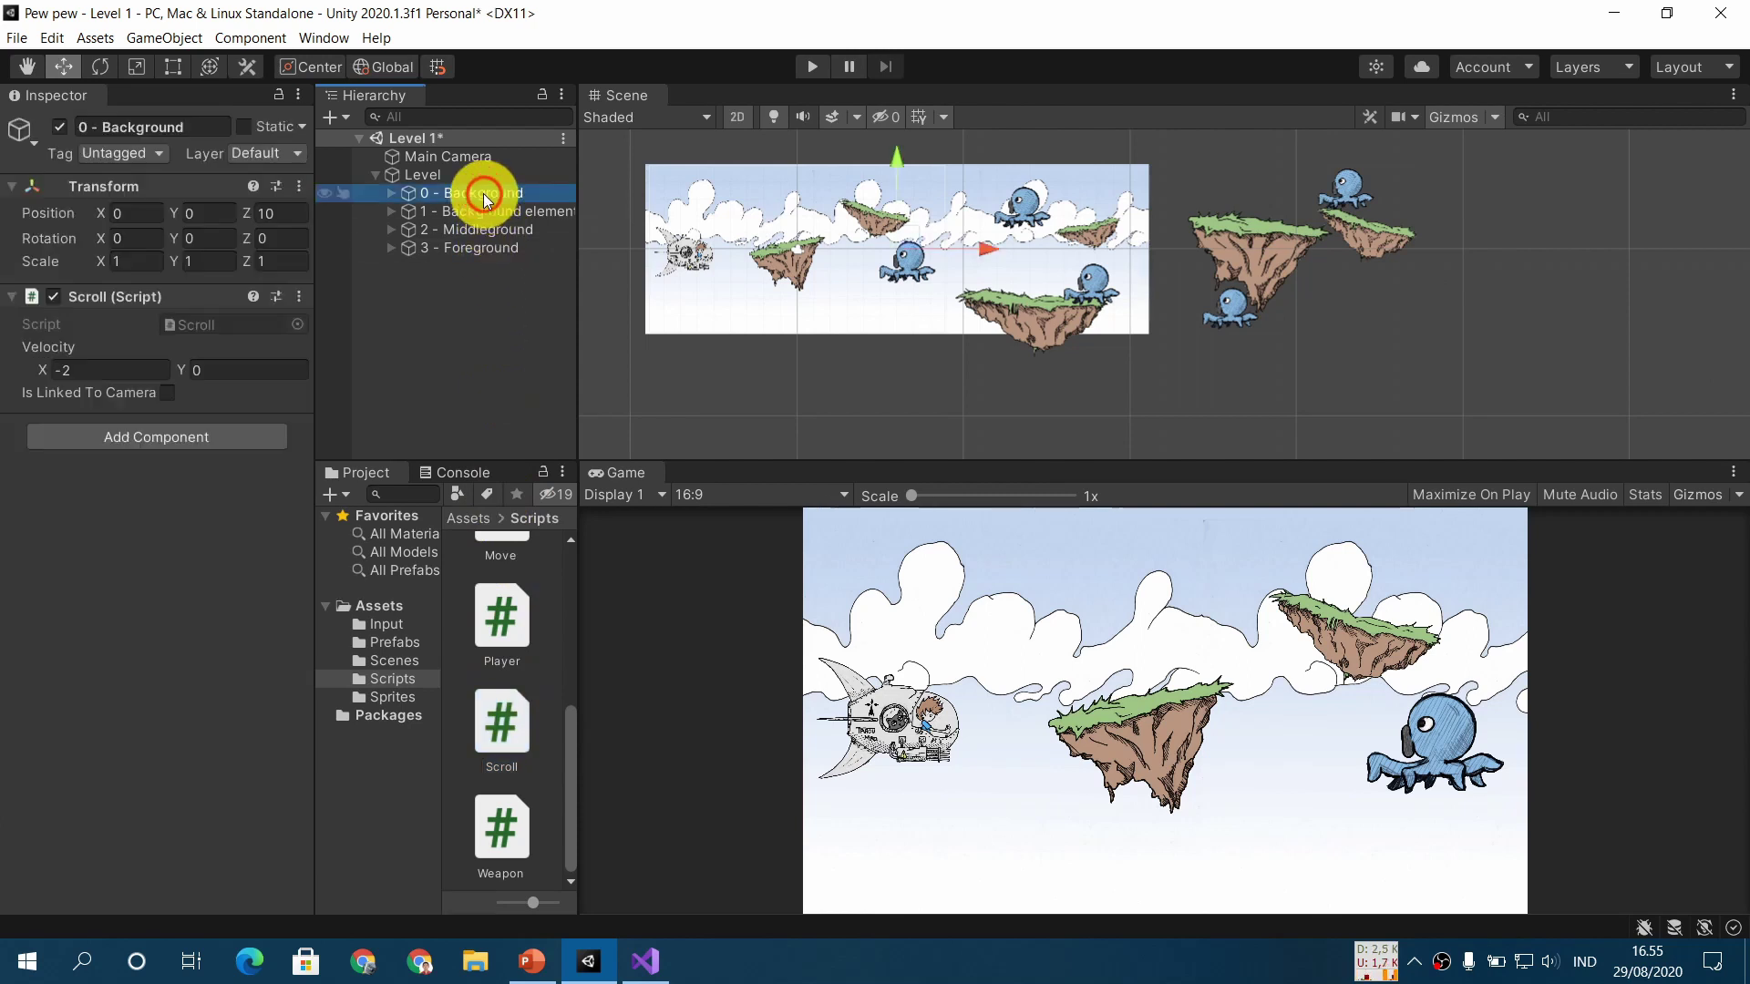
left_click(136, 365)
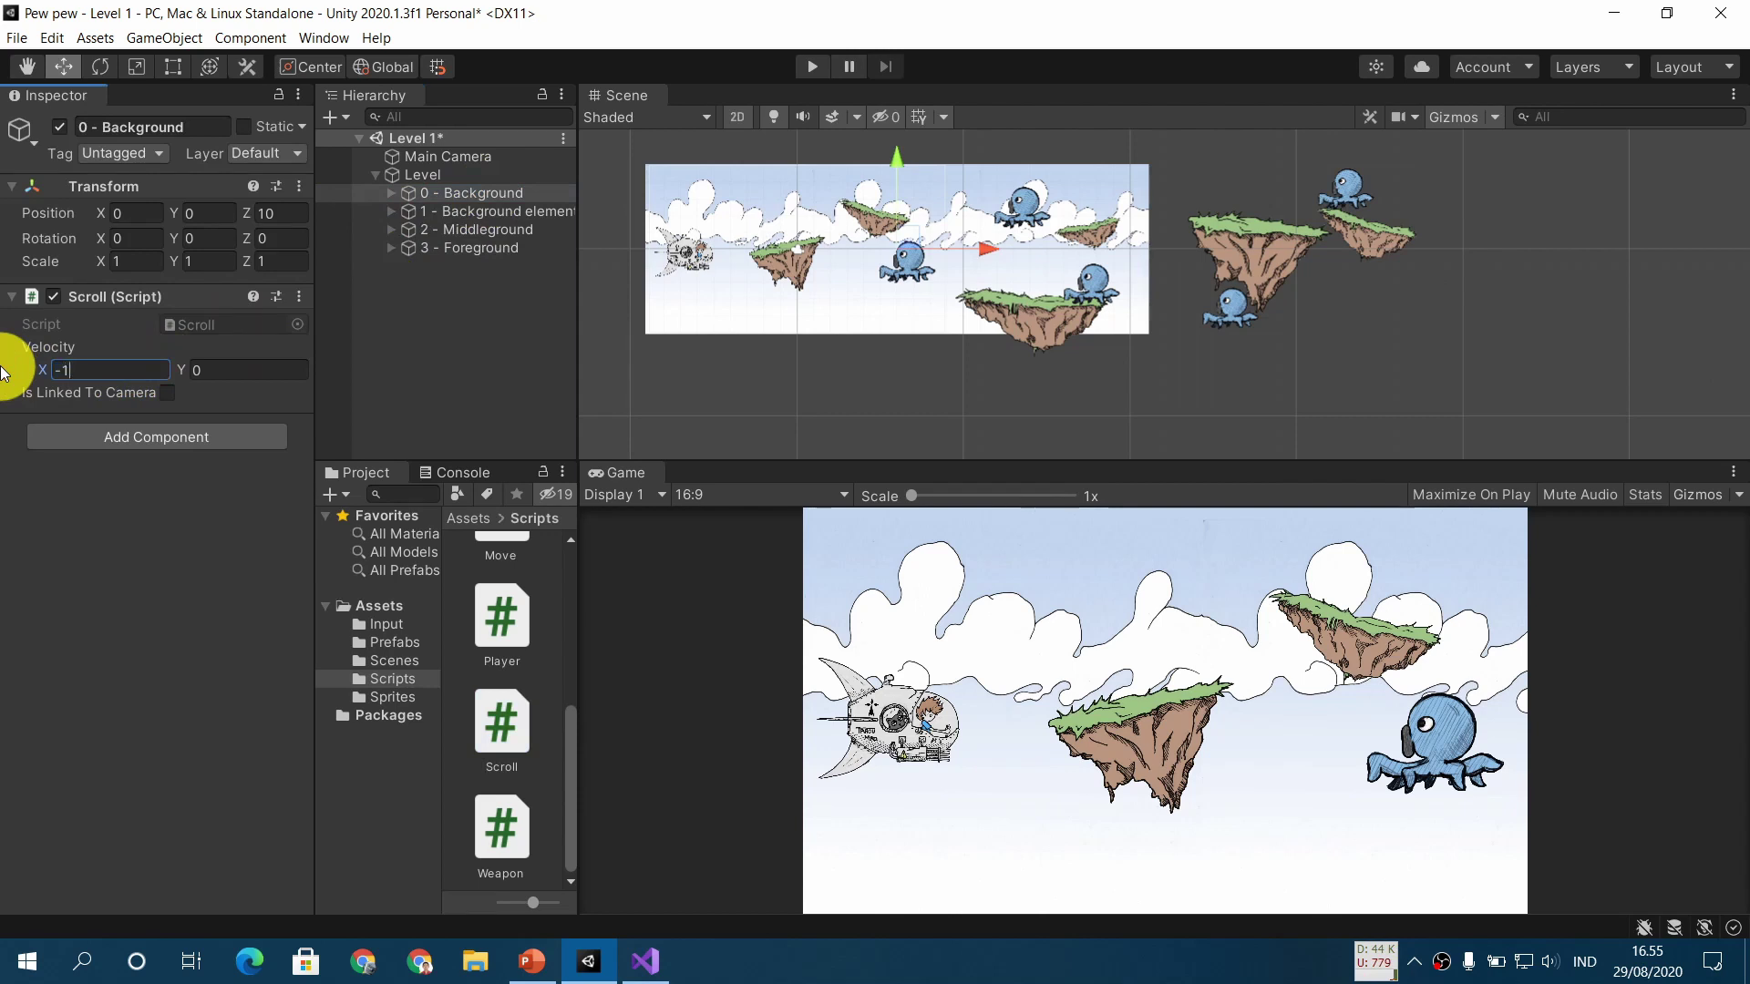
Attach the Scroll script to the 1 - Background elements layer and set its Velocity X to -1.5
left_click(505, 214)
left_click_drag(500, 724, 478, 214)
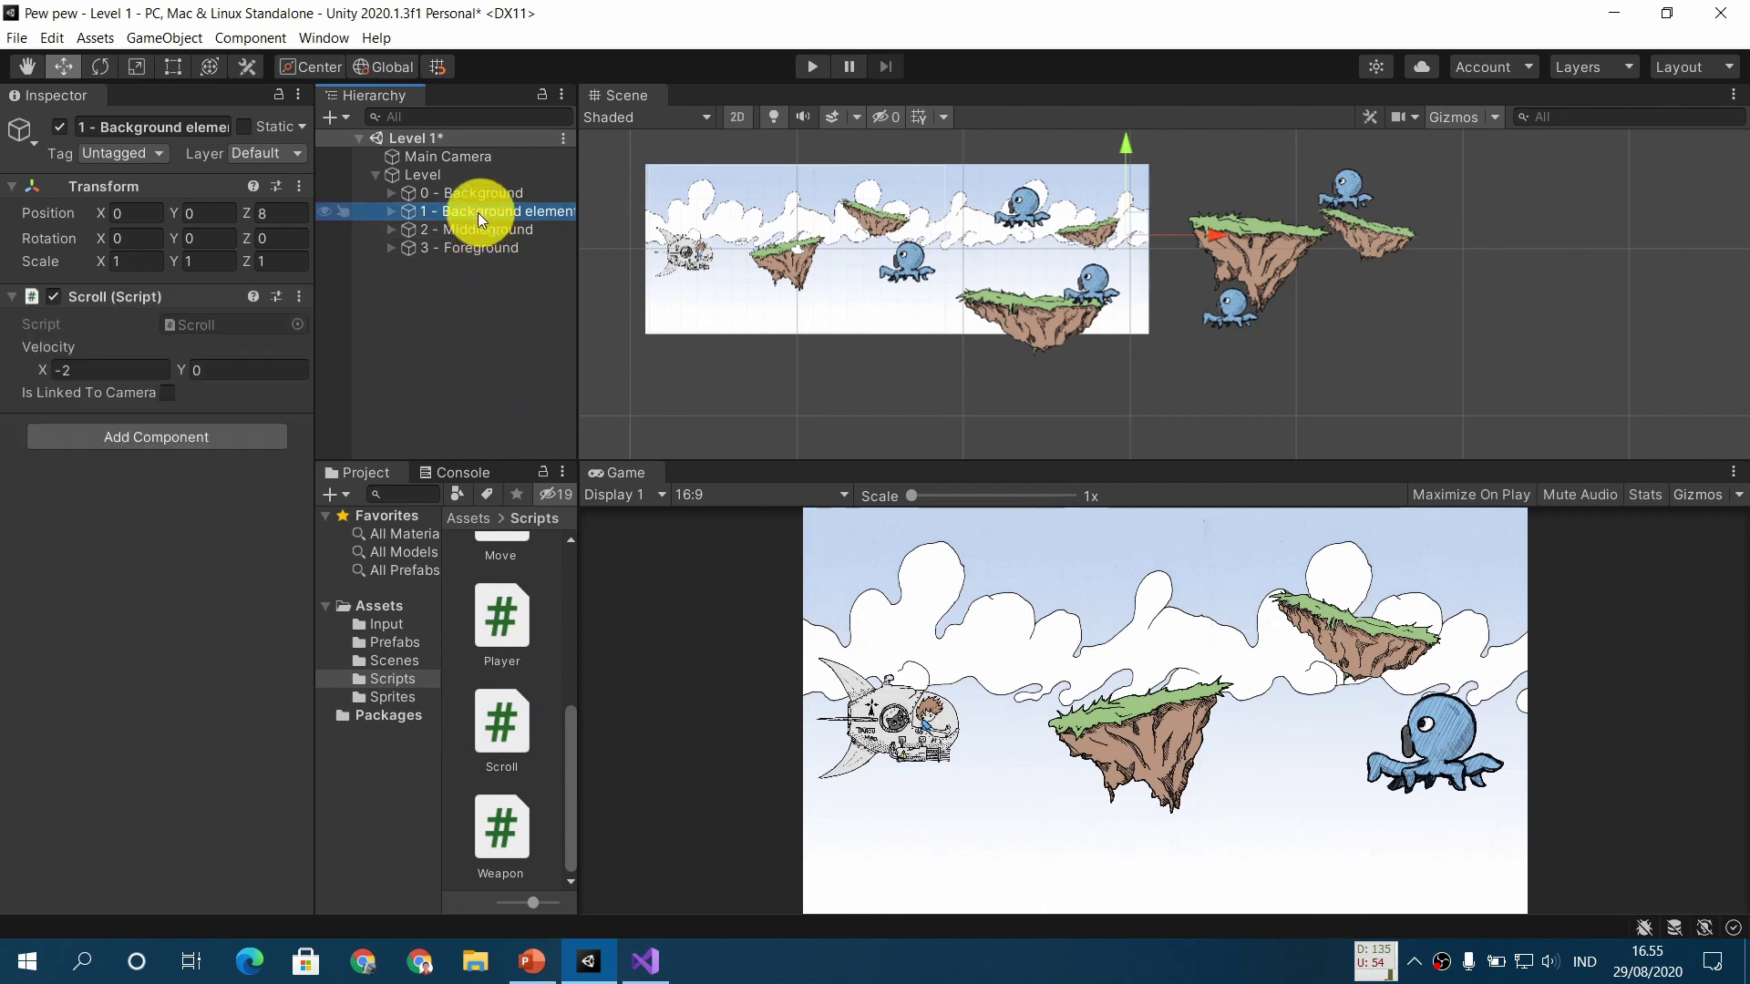
left_click(118, 367)
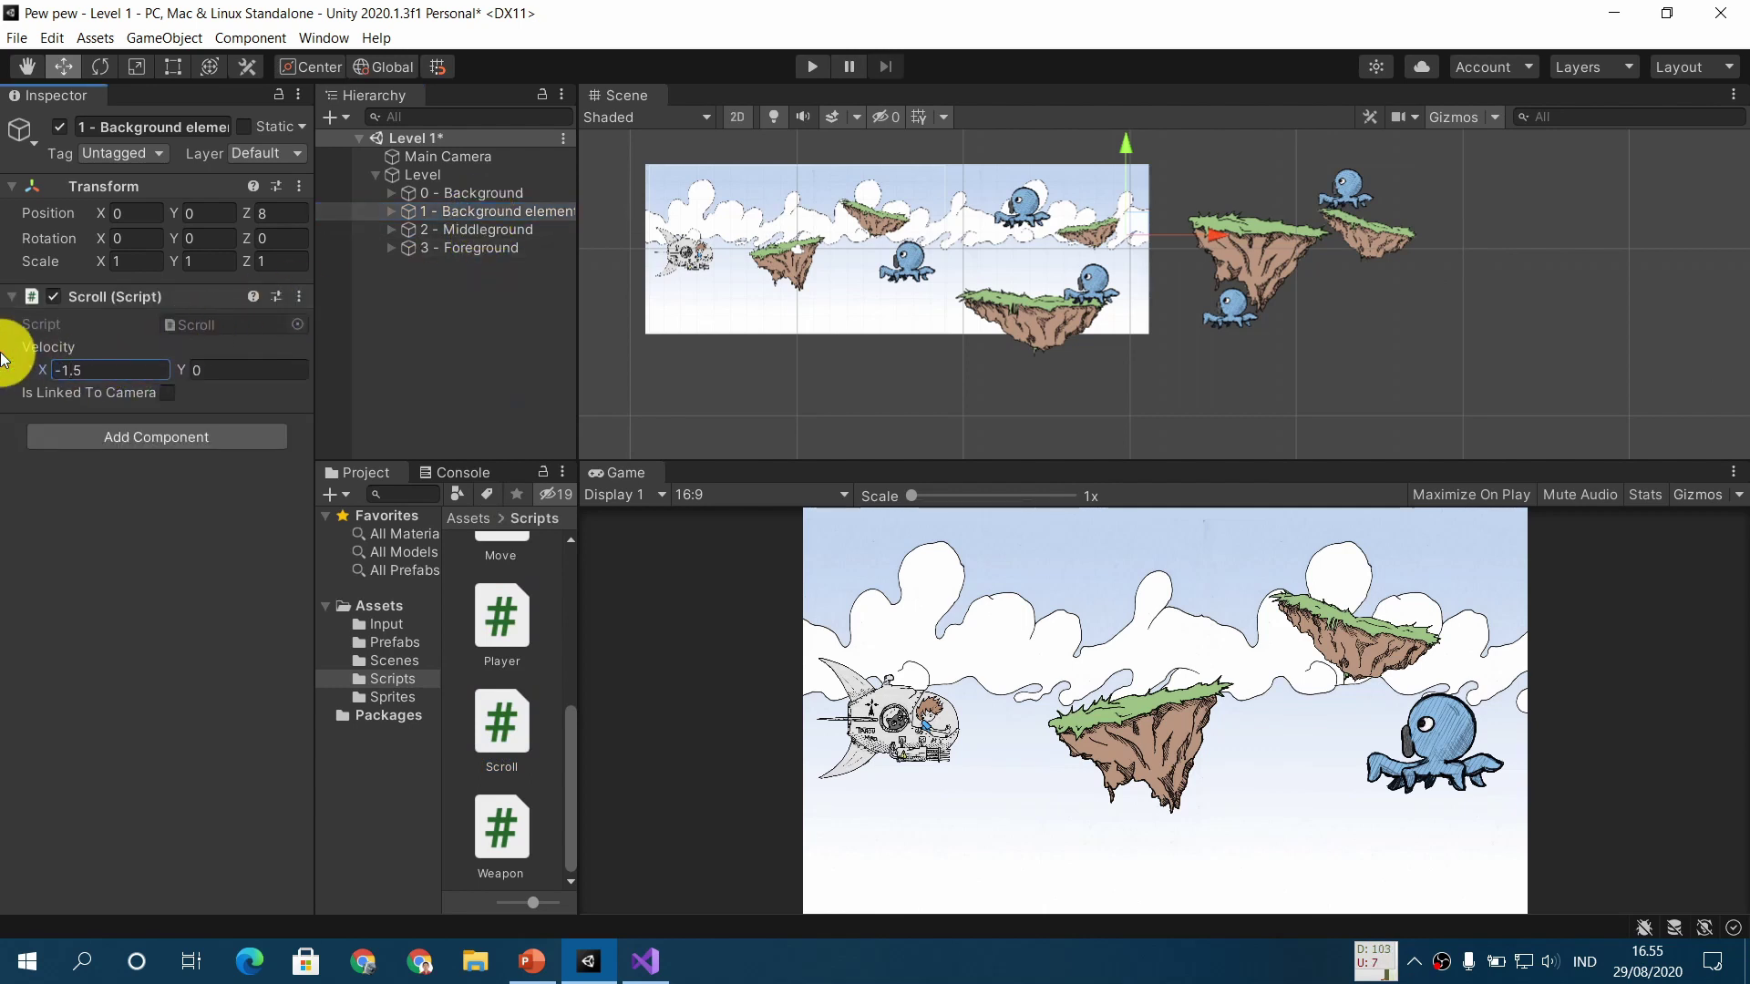
Attach the Scroll script to the 2 - Middleground object and set its Velocity X to -2.5
left_click(500, 229)
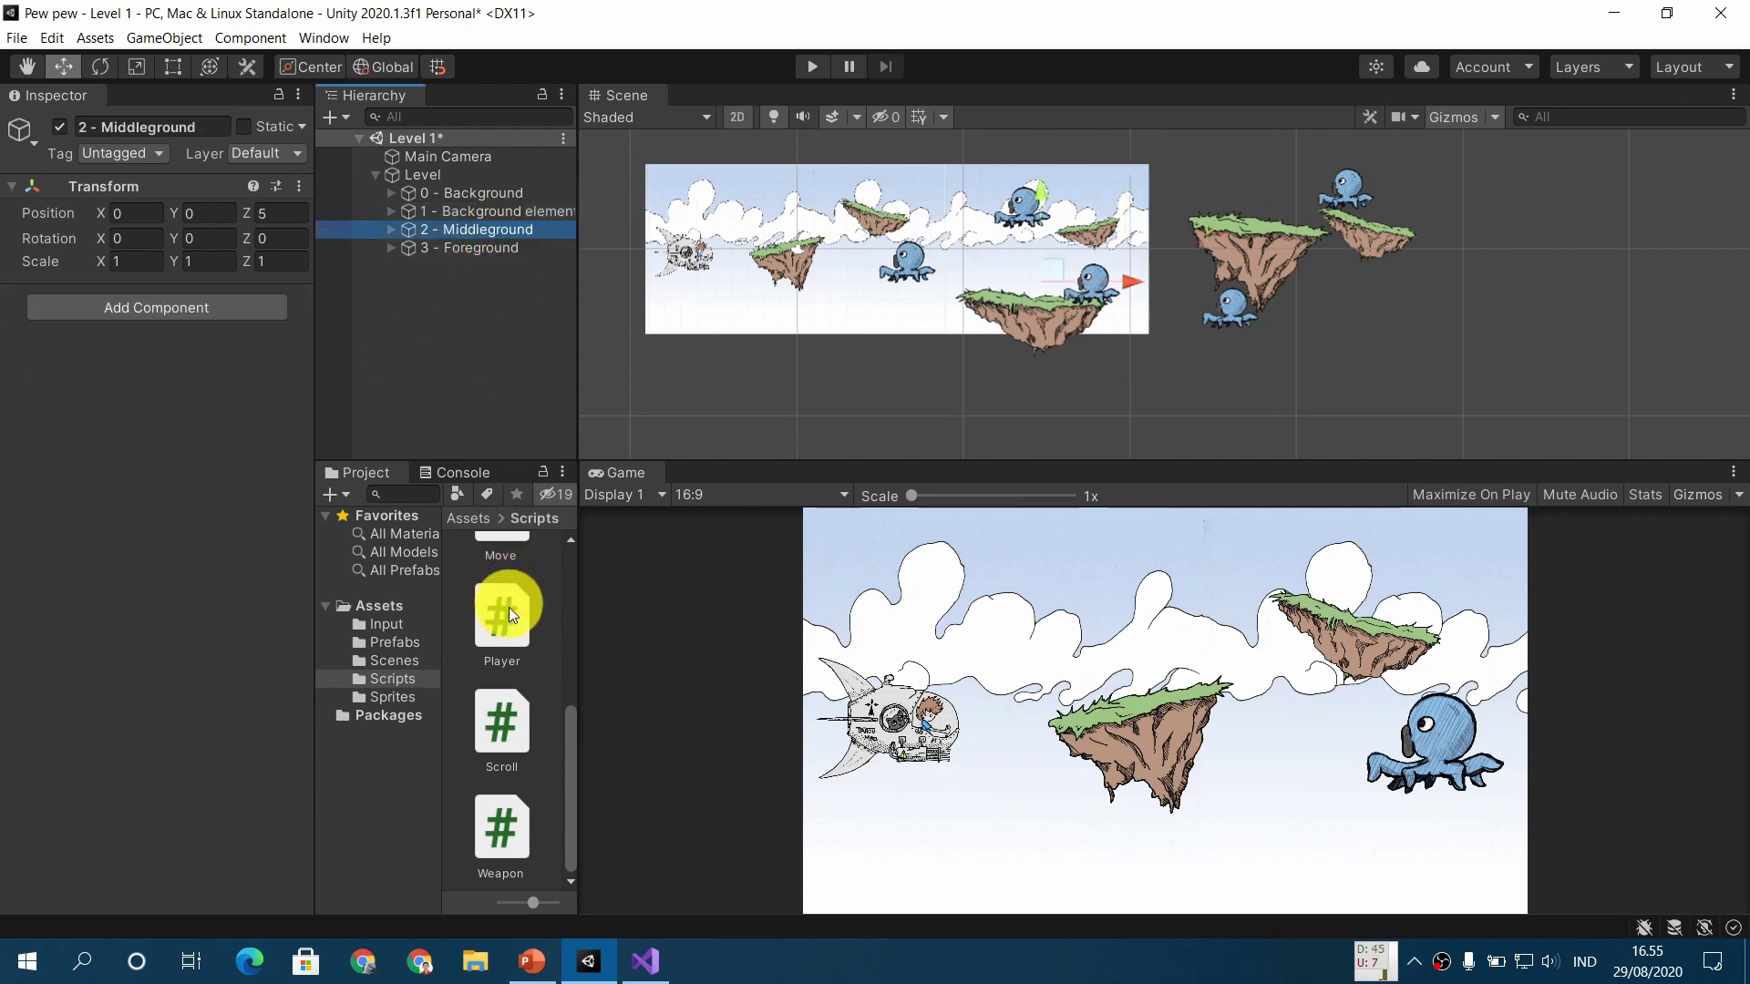
left_click_drag(506, 742, 488, 229)
left_click(82, 369)
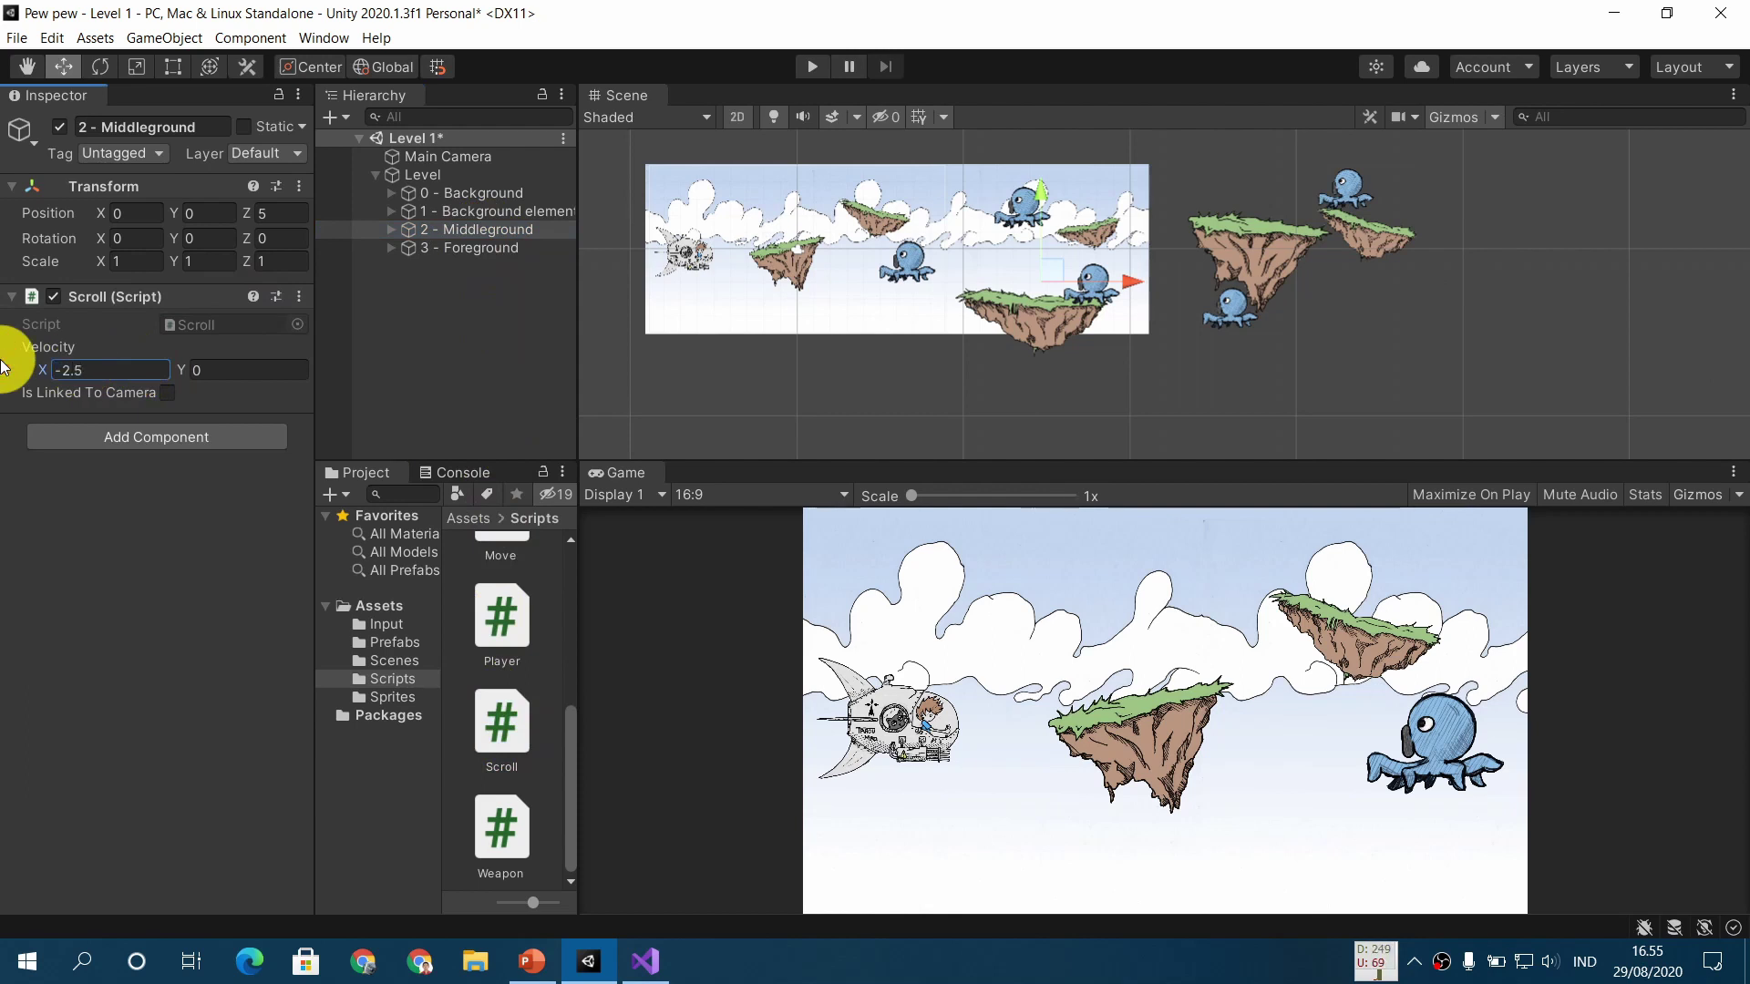
Attach the Scroll script to 3 - Foreground, with Velocity X set to 1 and Is Linked To Camera enabled
left_click(491, 248)
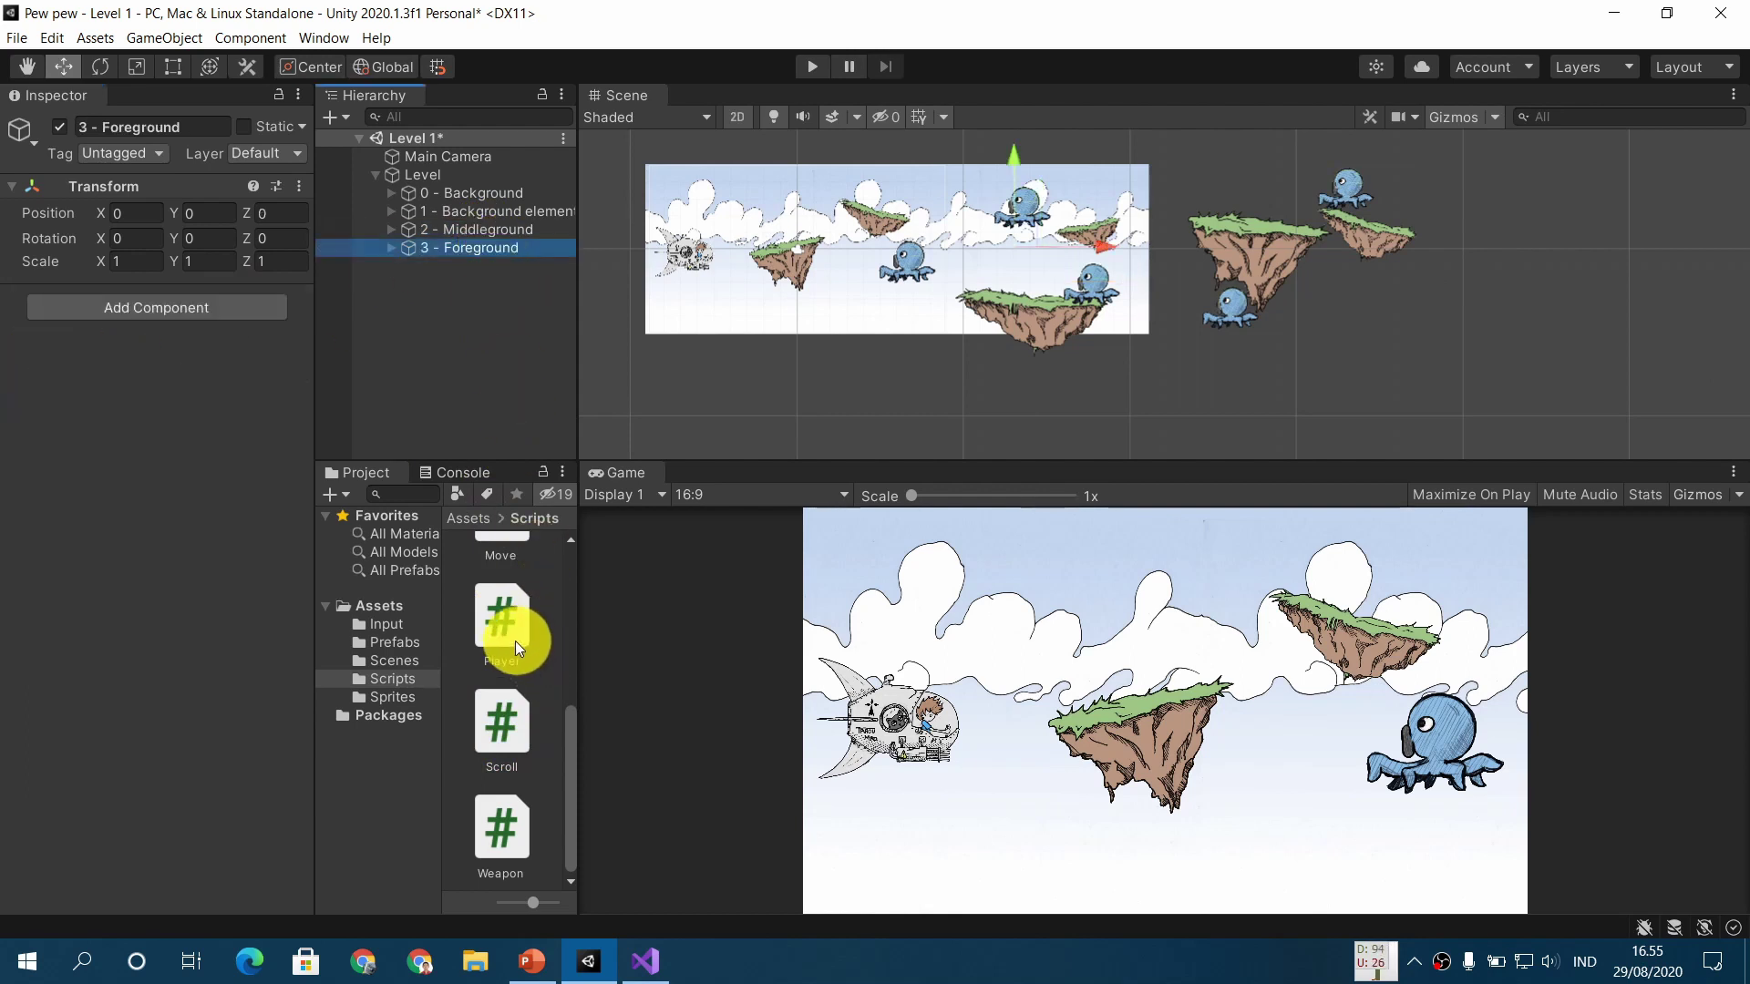
left_click_drag(498, 725, 478, 249)
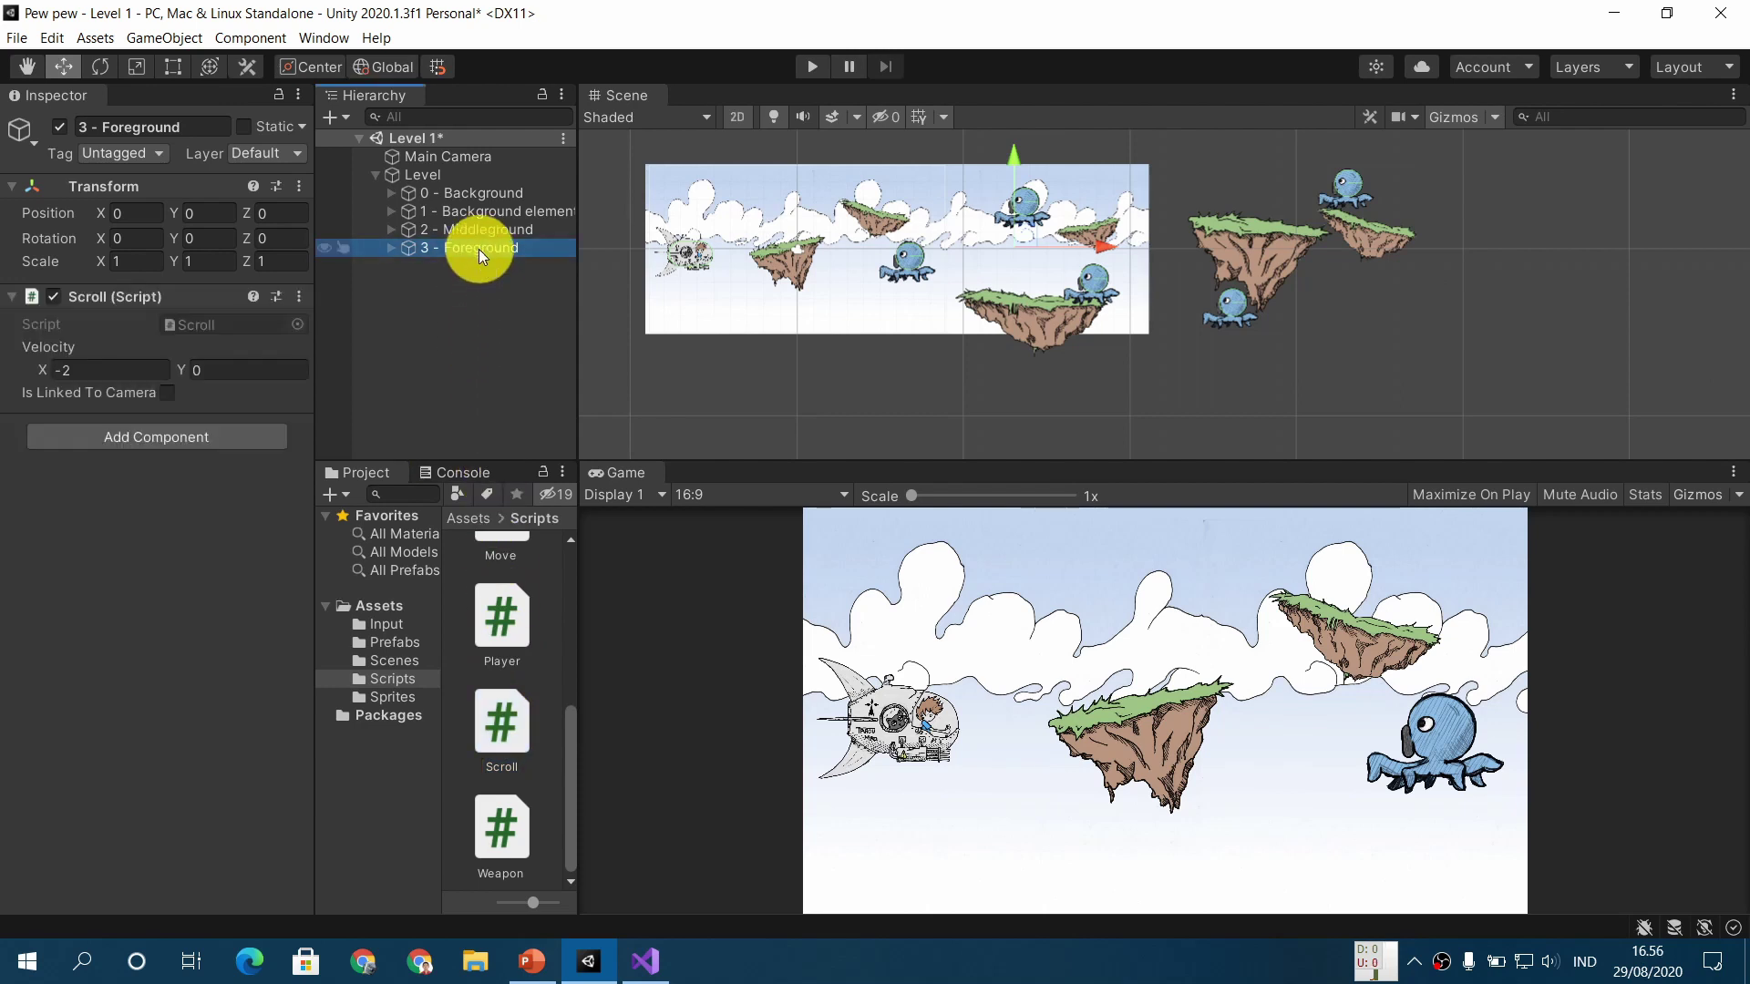
left_click_drag(114, 374, 4, 361)
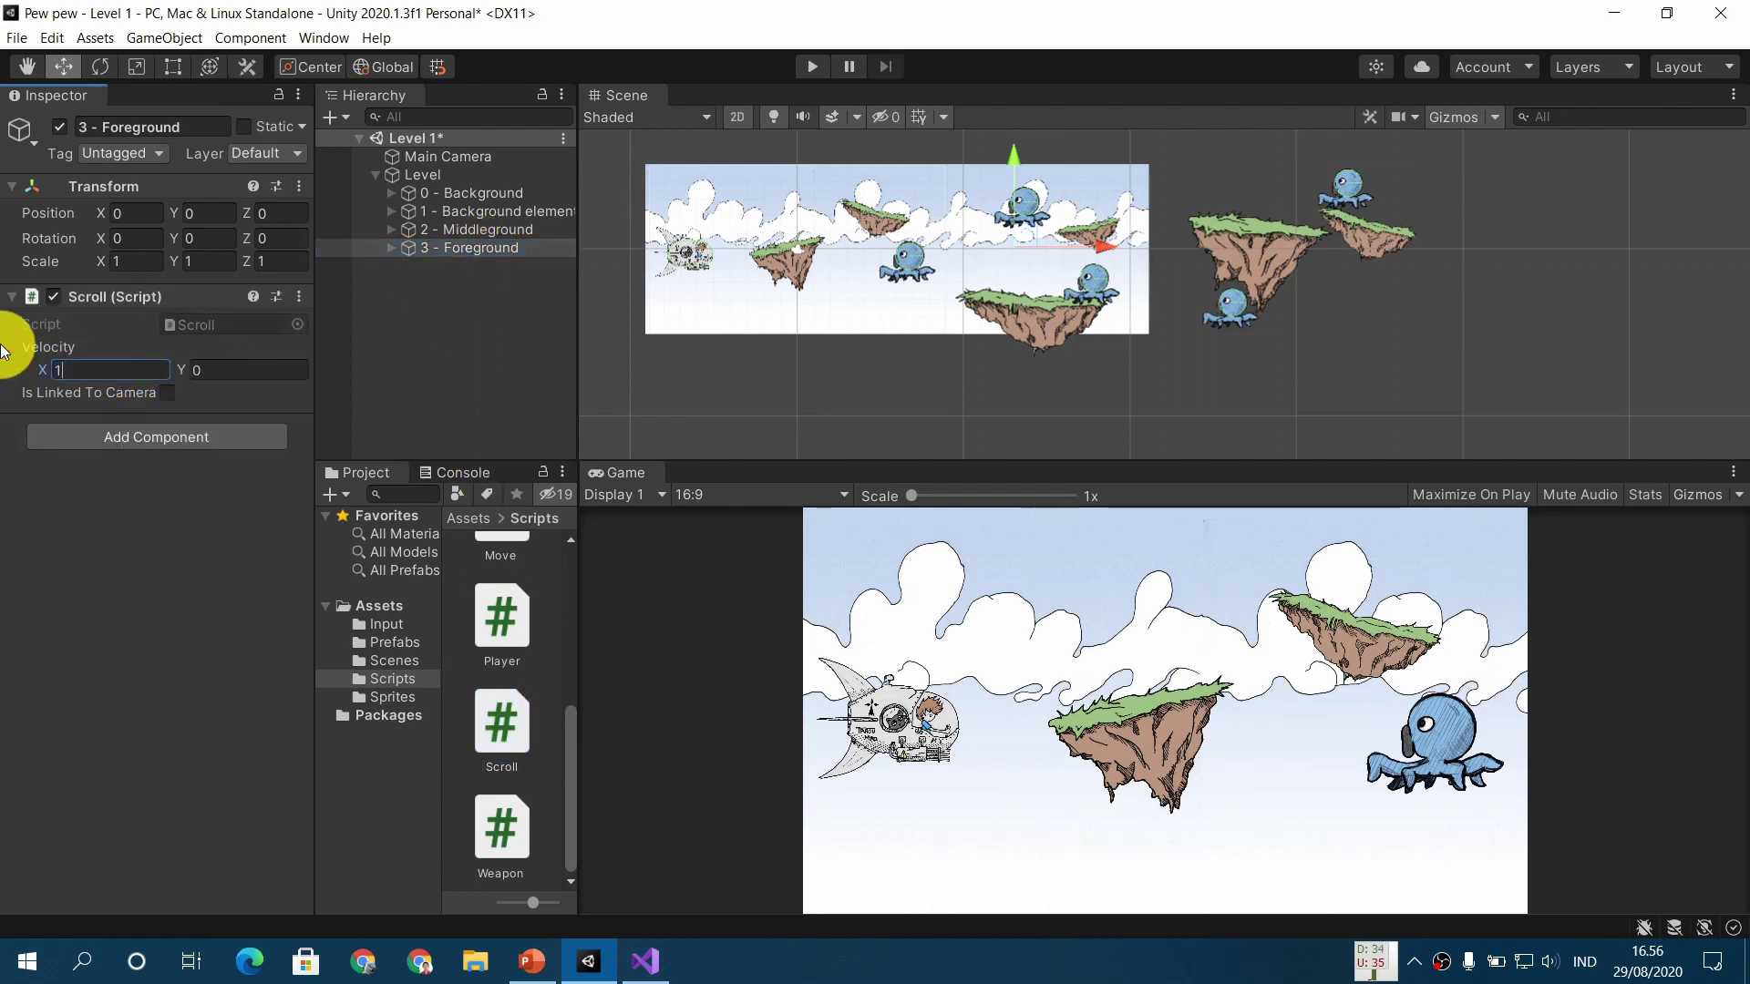
left_click(167, 392)
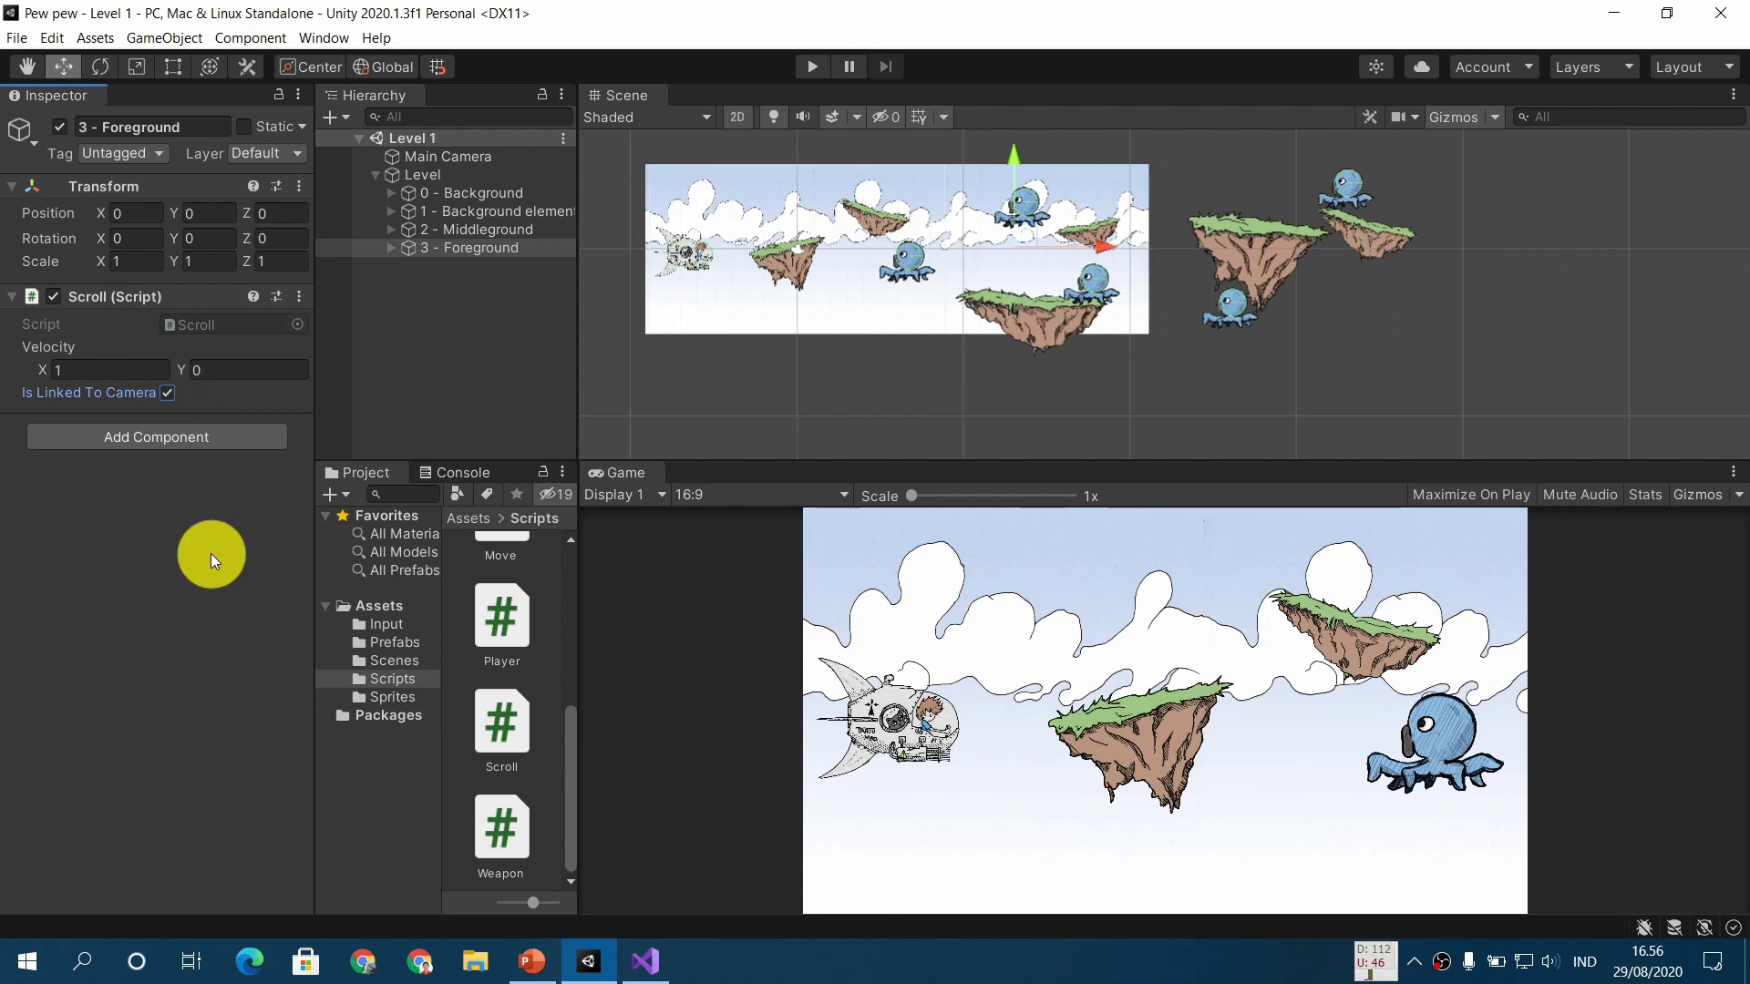
Review the Elemen slide in PowerPoint and compare it in Unity with the background sprites under 0 - Background
left_click(533, 961)
left_click(596, 667)
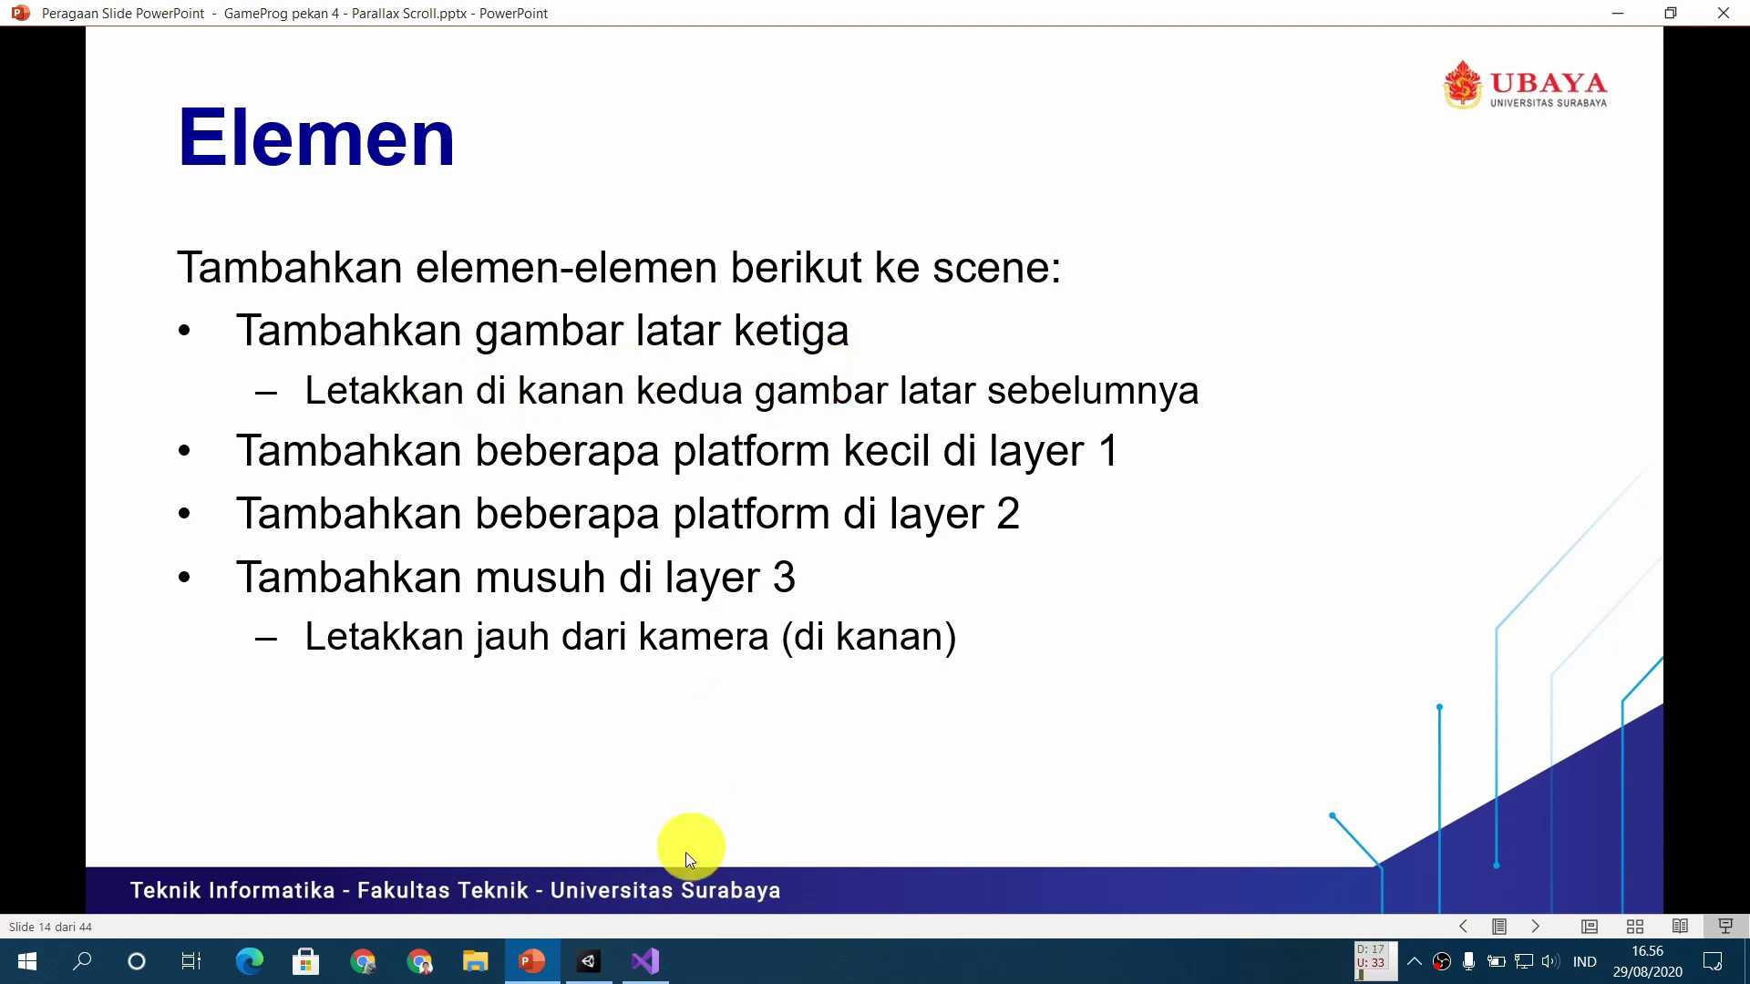
left_click(588, 959)
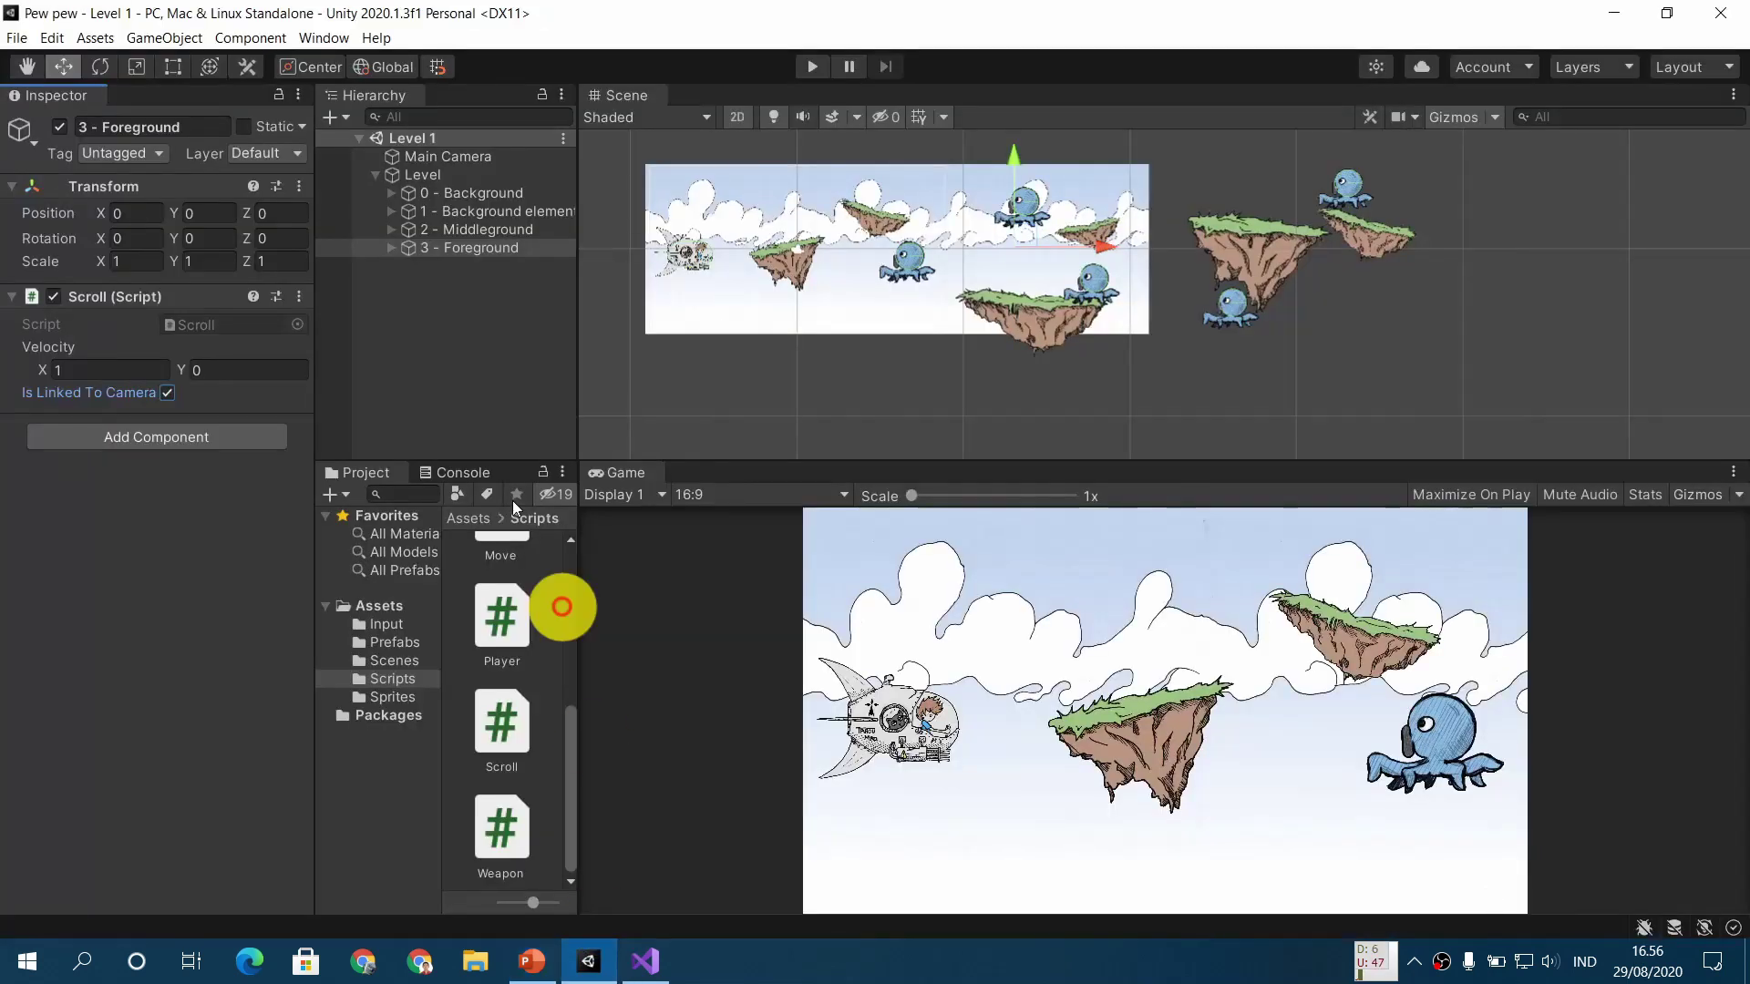
left_click(391, 193)
left_click(497, 212)
left_click(503, 230)
left_click(515, 247)
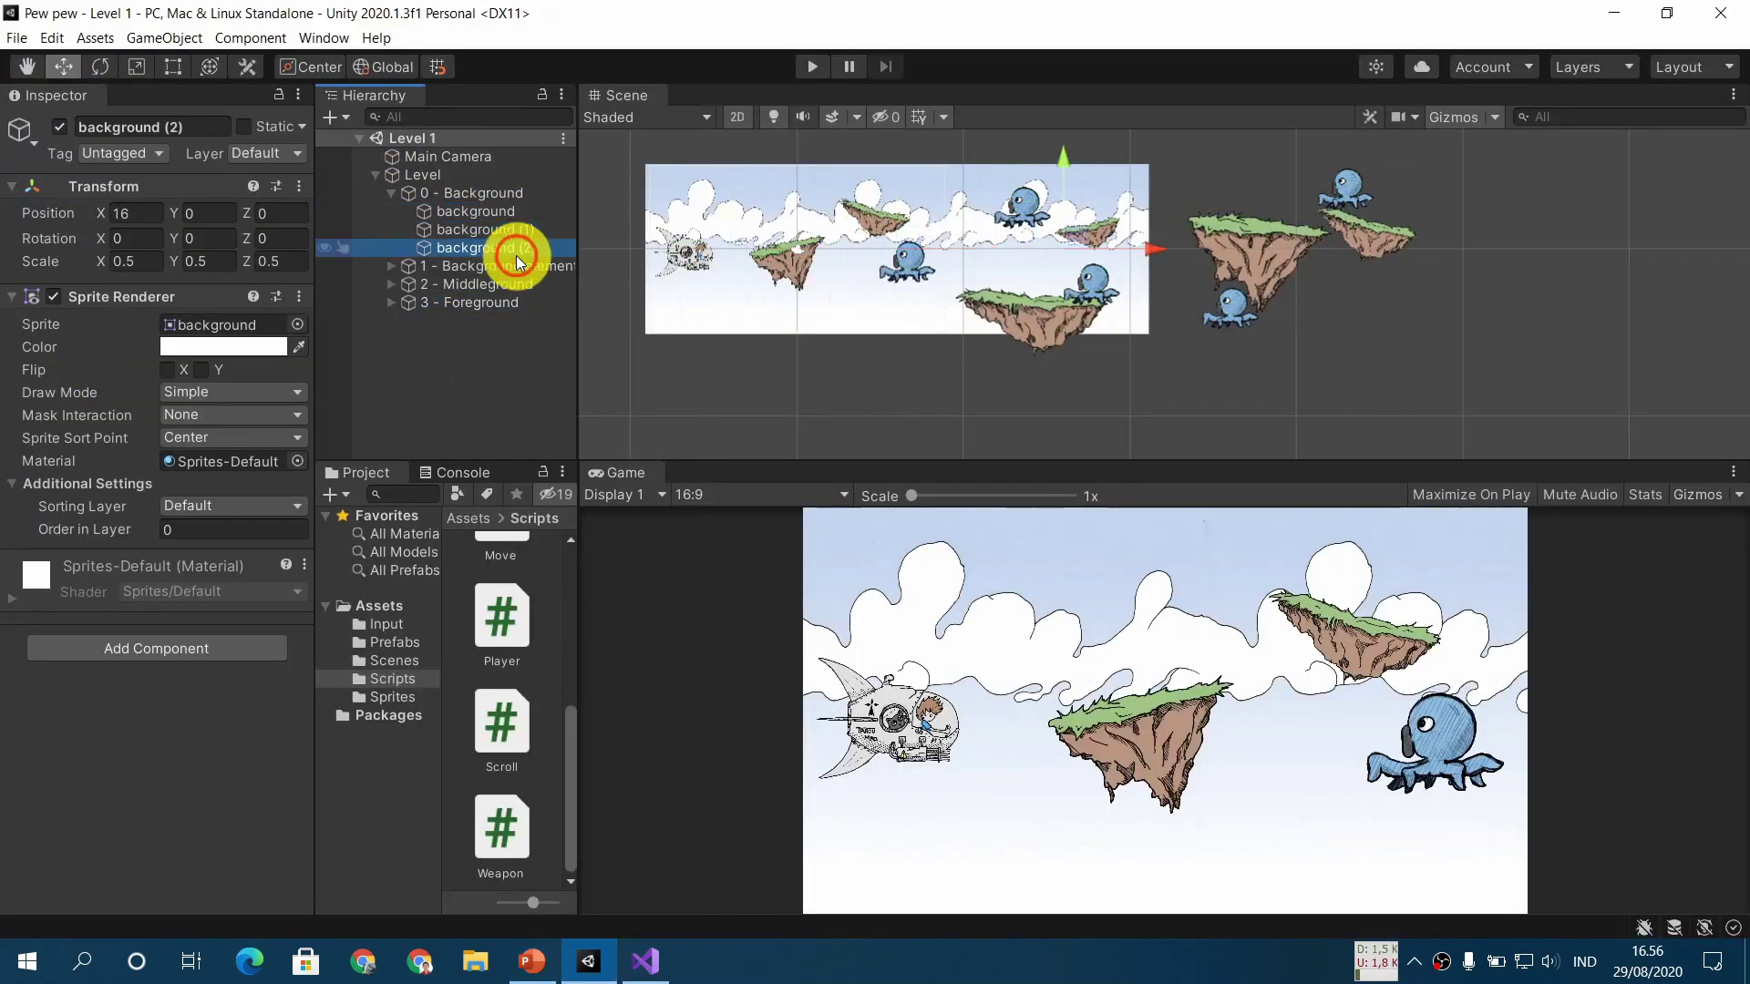
left_click(508, 213)
left_click(508, 229)
left_click(525, 251)
left_click(390, 193)
After rechecking the slide, move enemies poulpi (2), (3) and (4) farther along X to about 19.93, 28.12 and 36.15
left_click(537, 960)
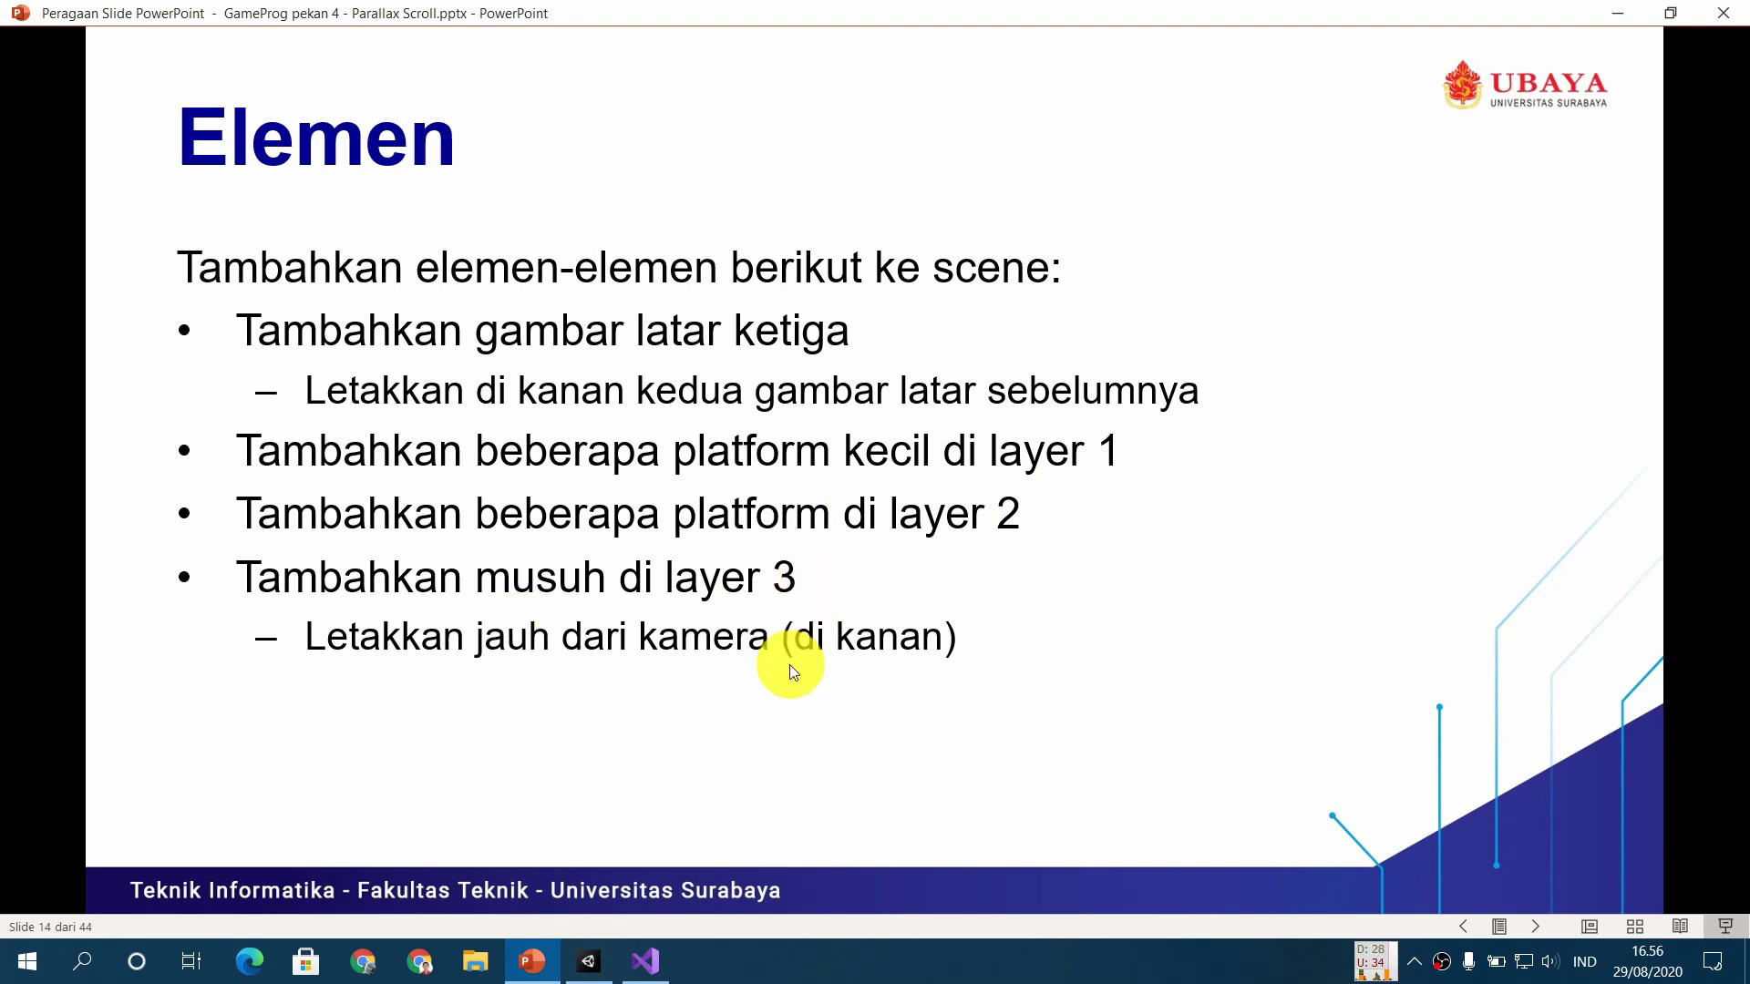
left_click(589, 961)
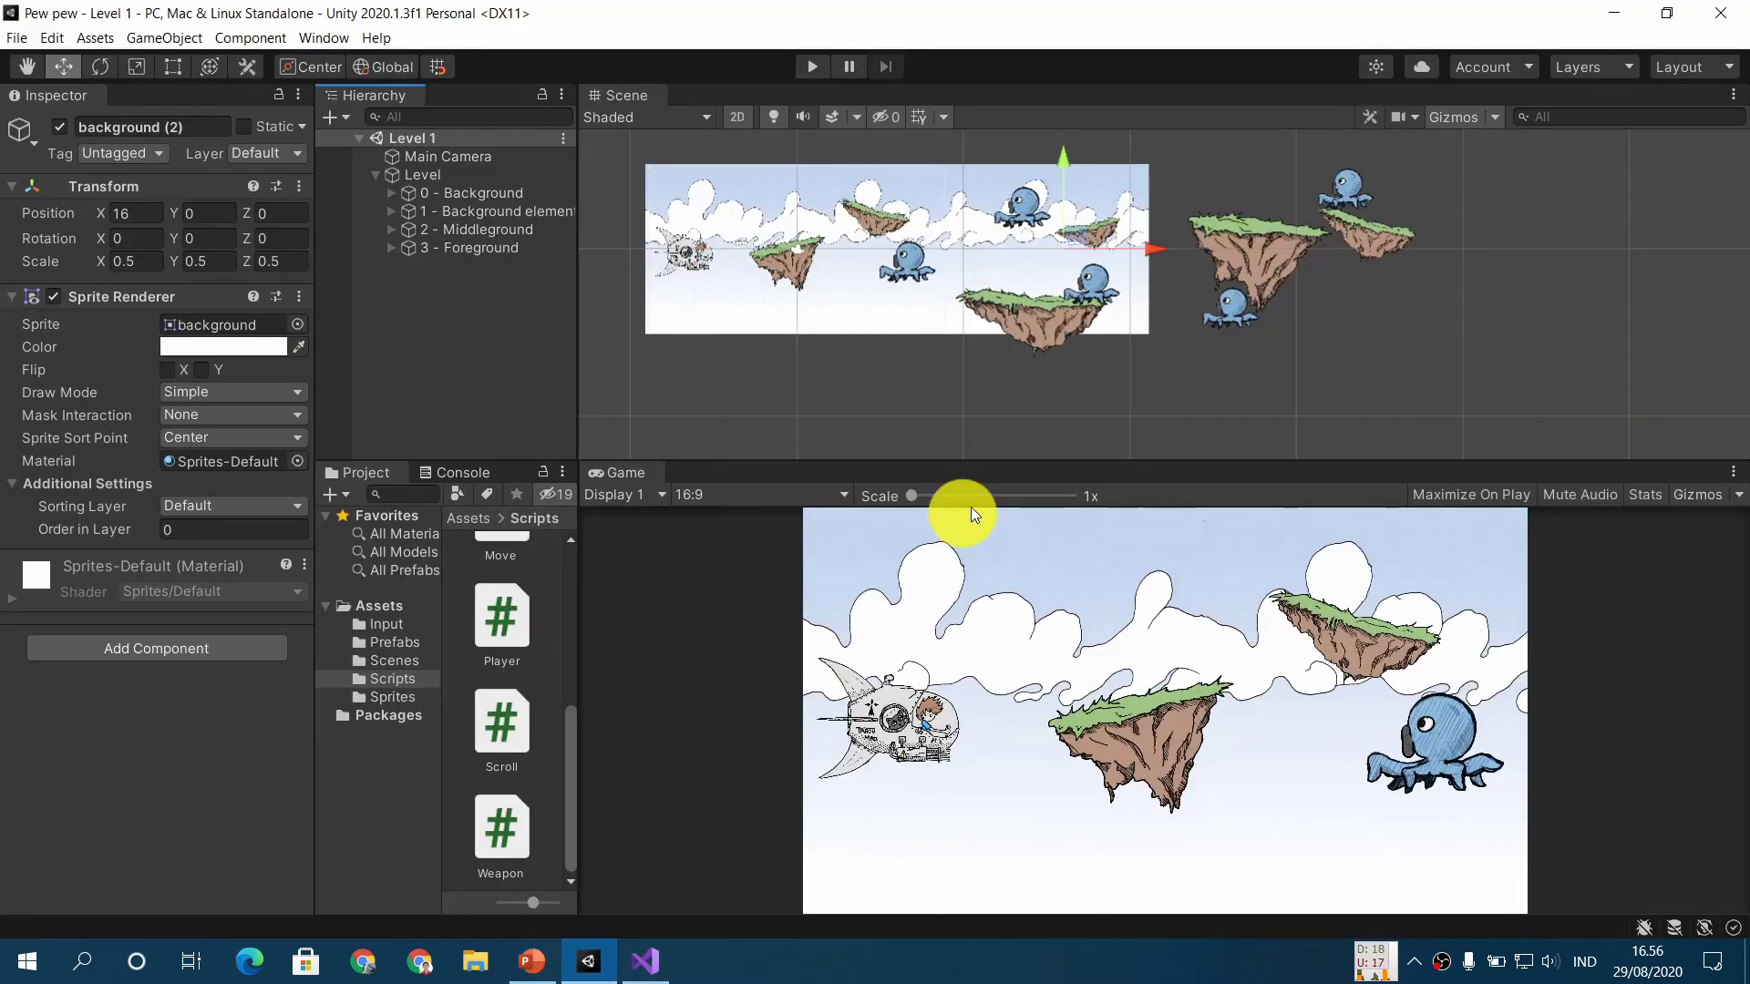
middle_click_drag(1342, 368, 1251, 381)
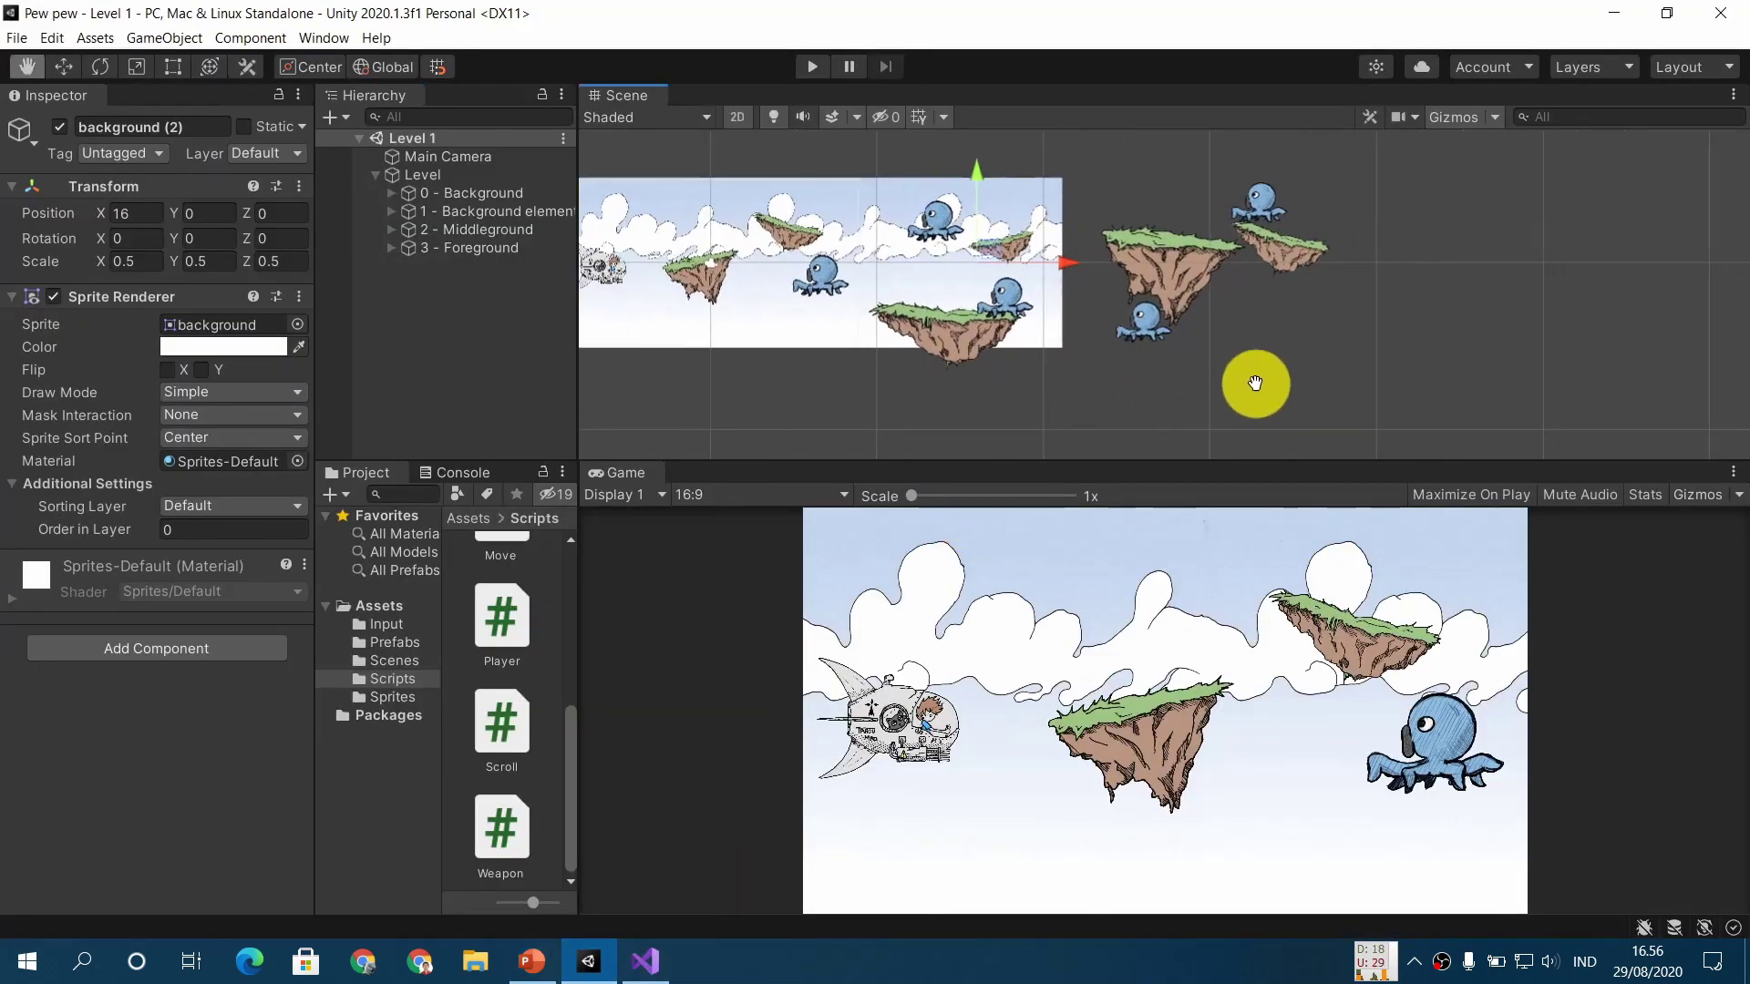
left_click(1014, 298)
left_click_drag(1093, 303, 1129, 293)
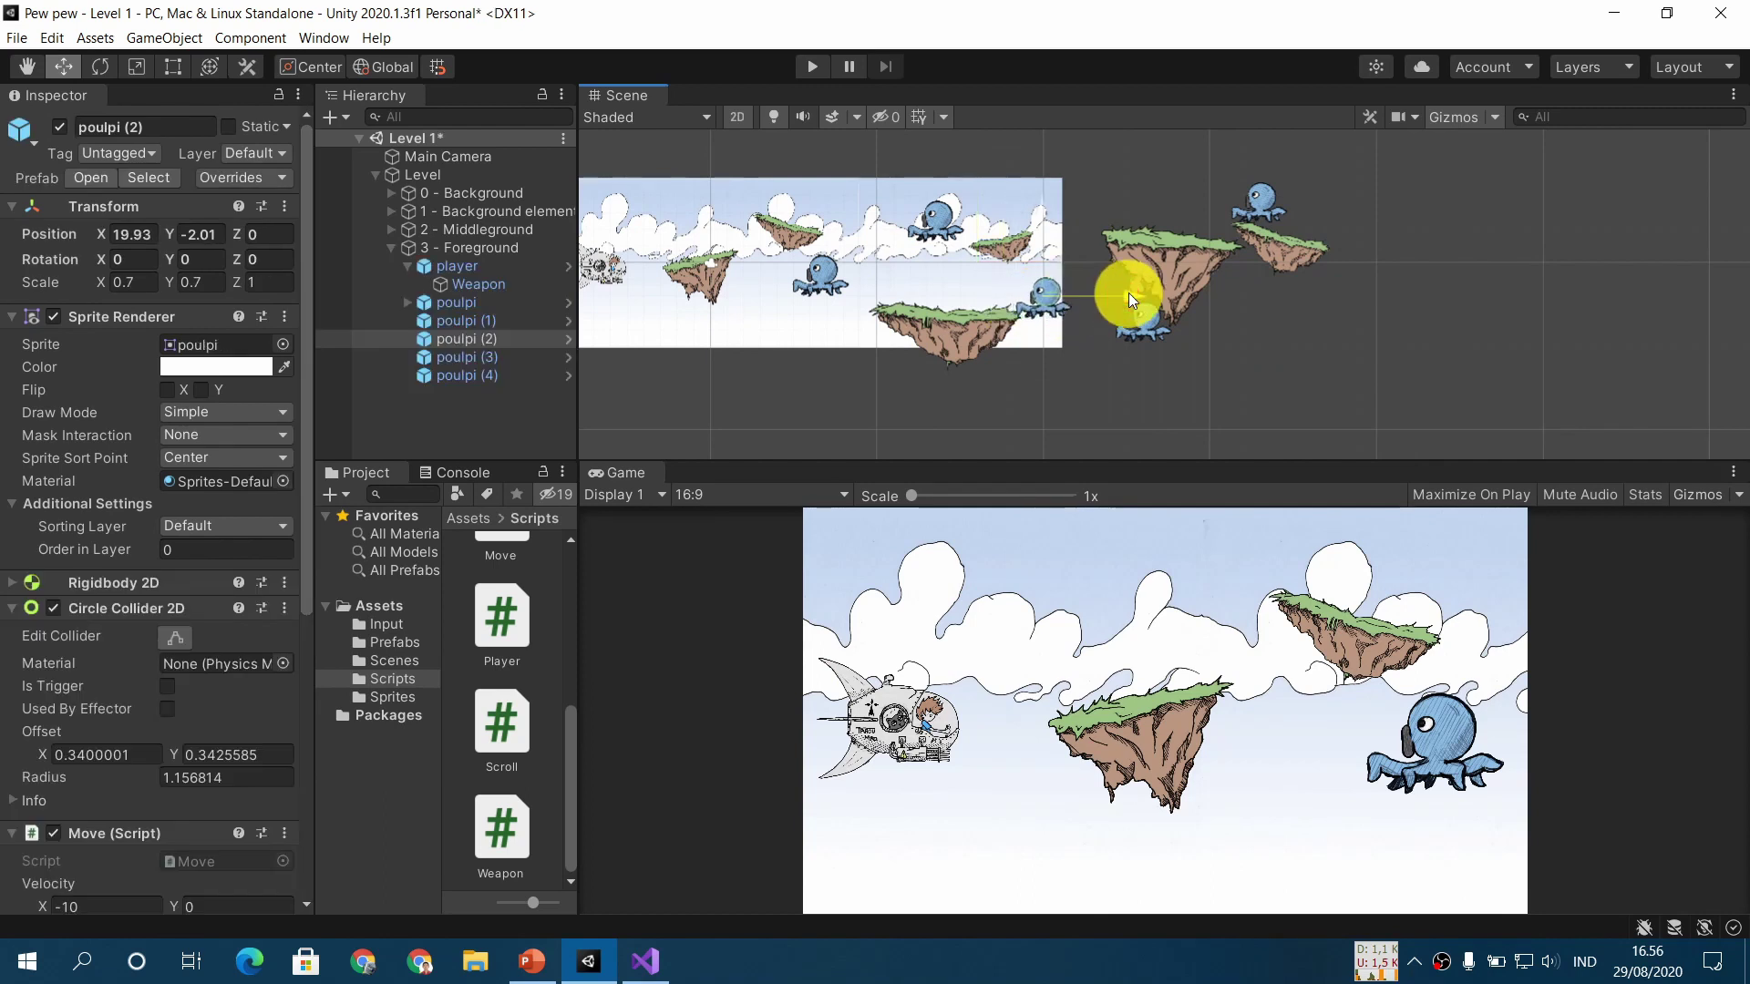
left_click(1139, 331)
left_click_drag(1228, 326, 1265, 319)
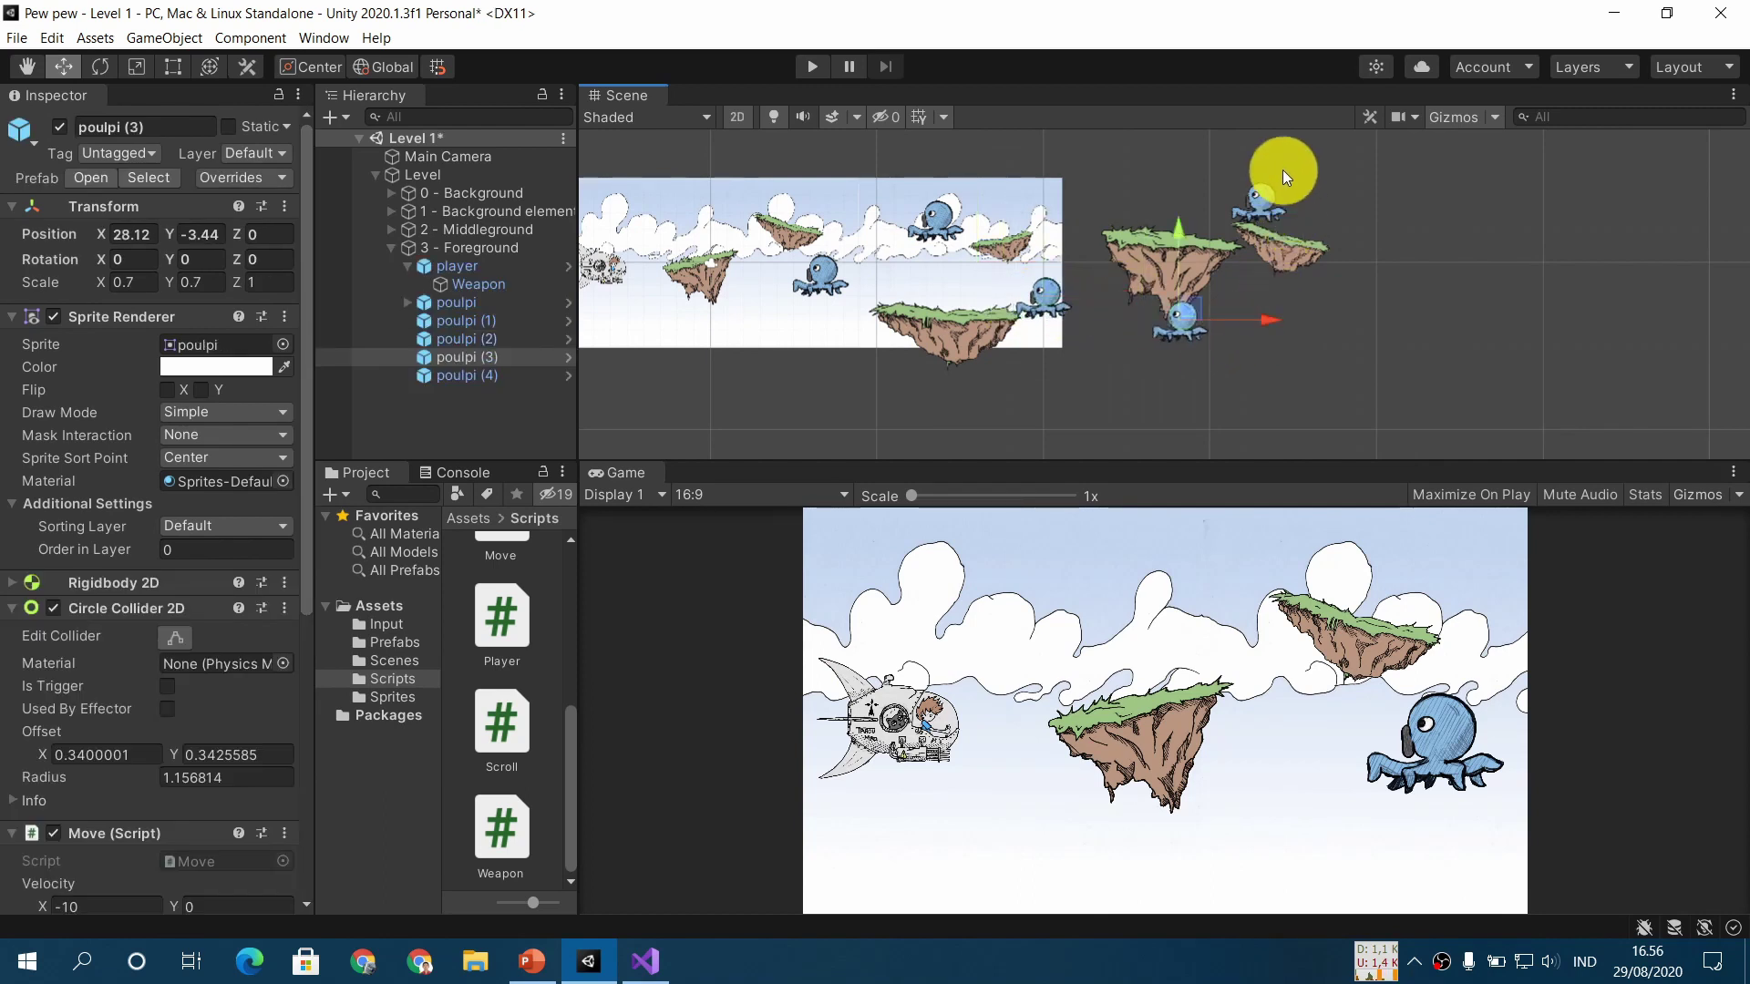
left_click(1265, 193)
left_click_drag(1354, 205, 1409, 199)
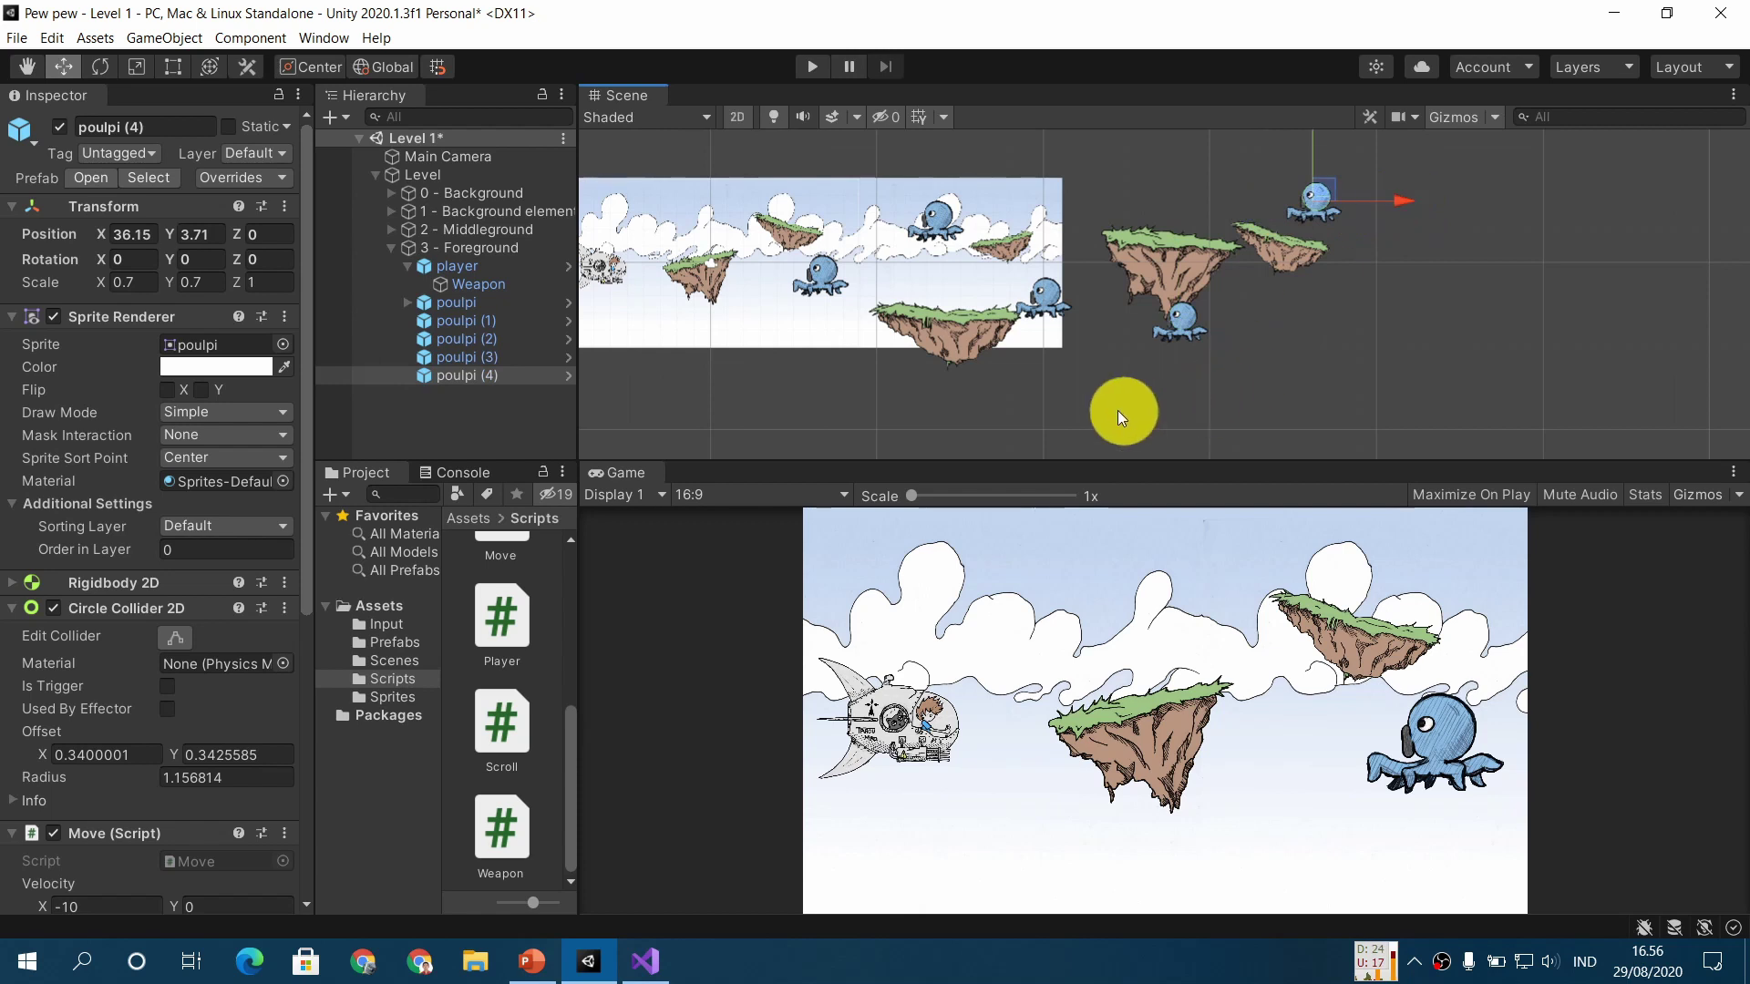
Glance at the Elemen slide again, then run the game in Unity to check the enemies and scrolling, and stop it
left_click(534, 960)
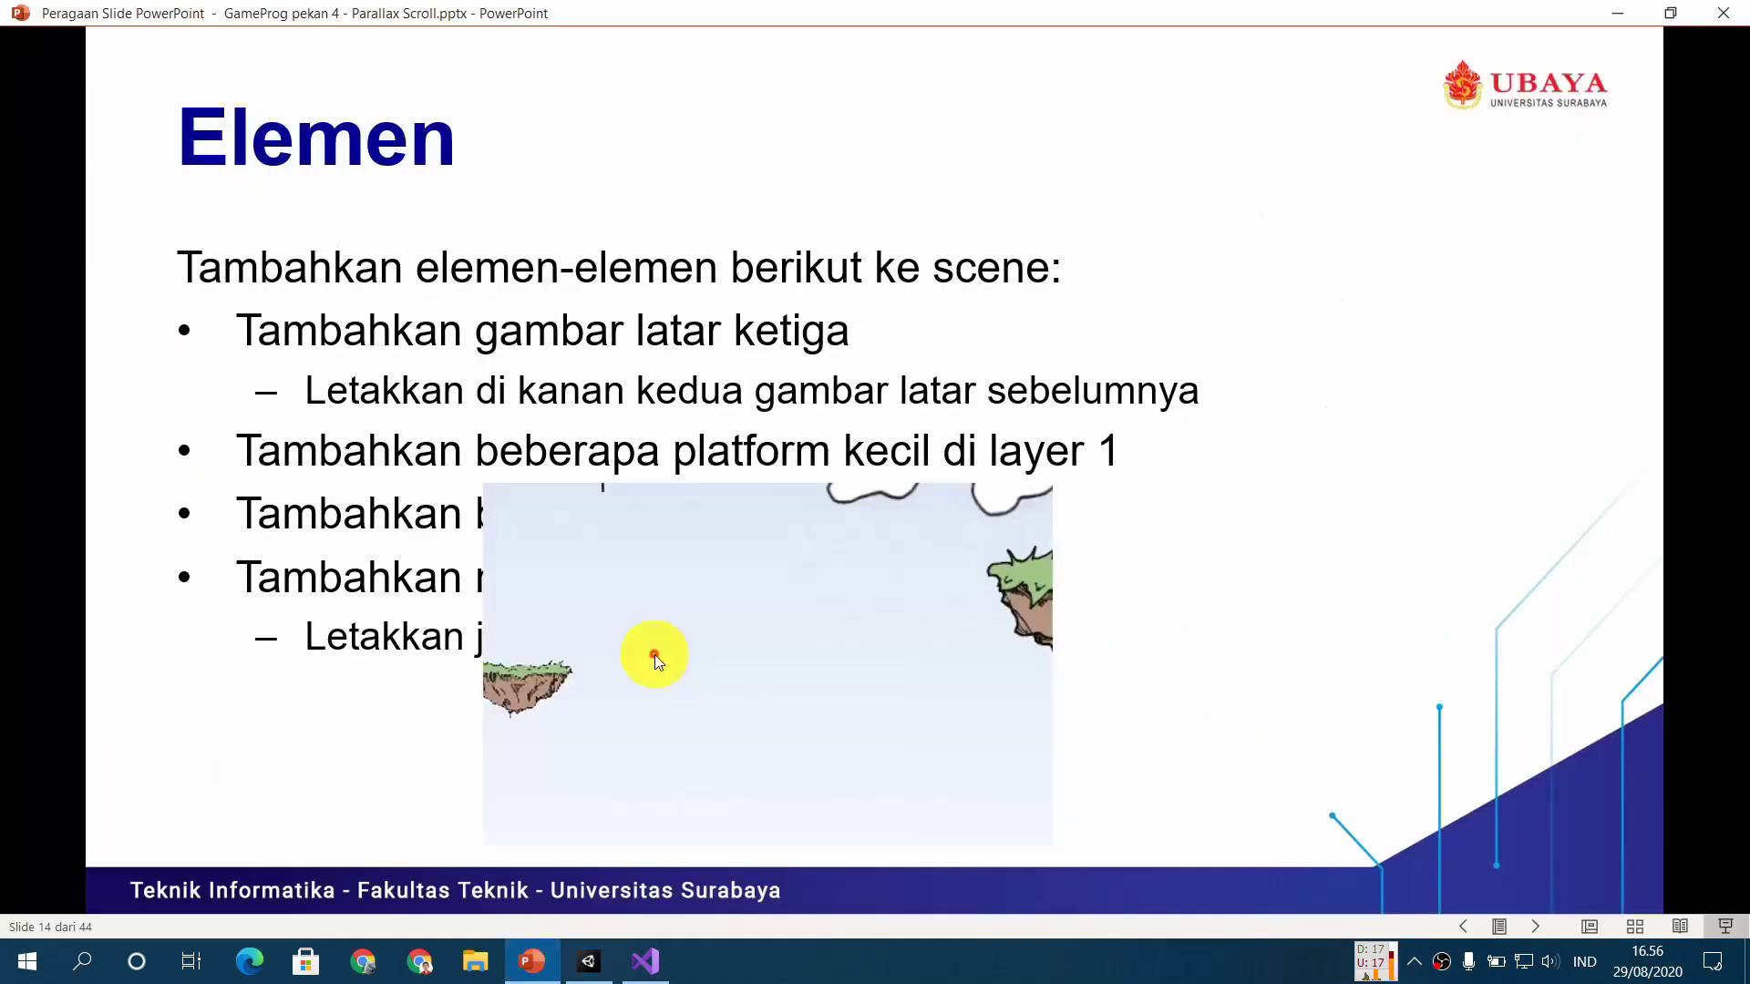
left_click(654, 654)
left_click(590, 966)
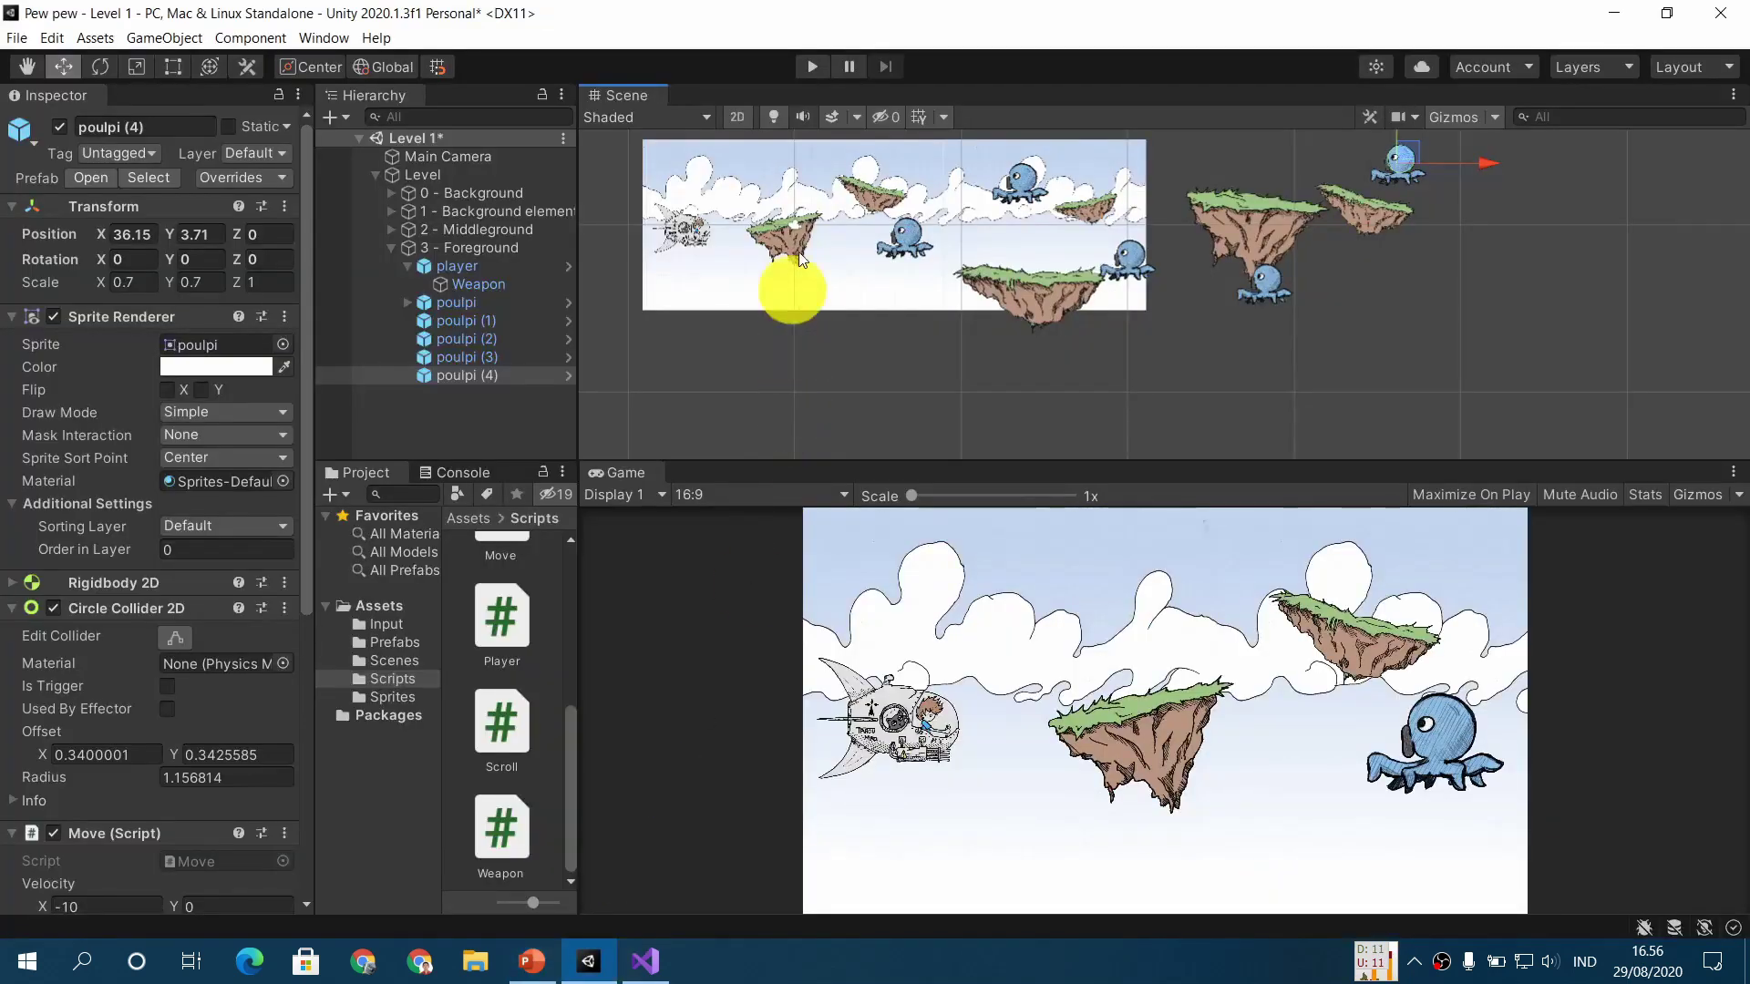
left_click(817, 64)
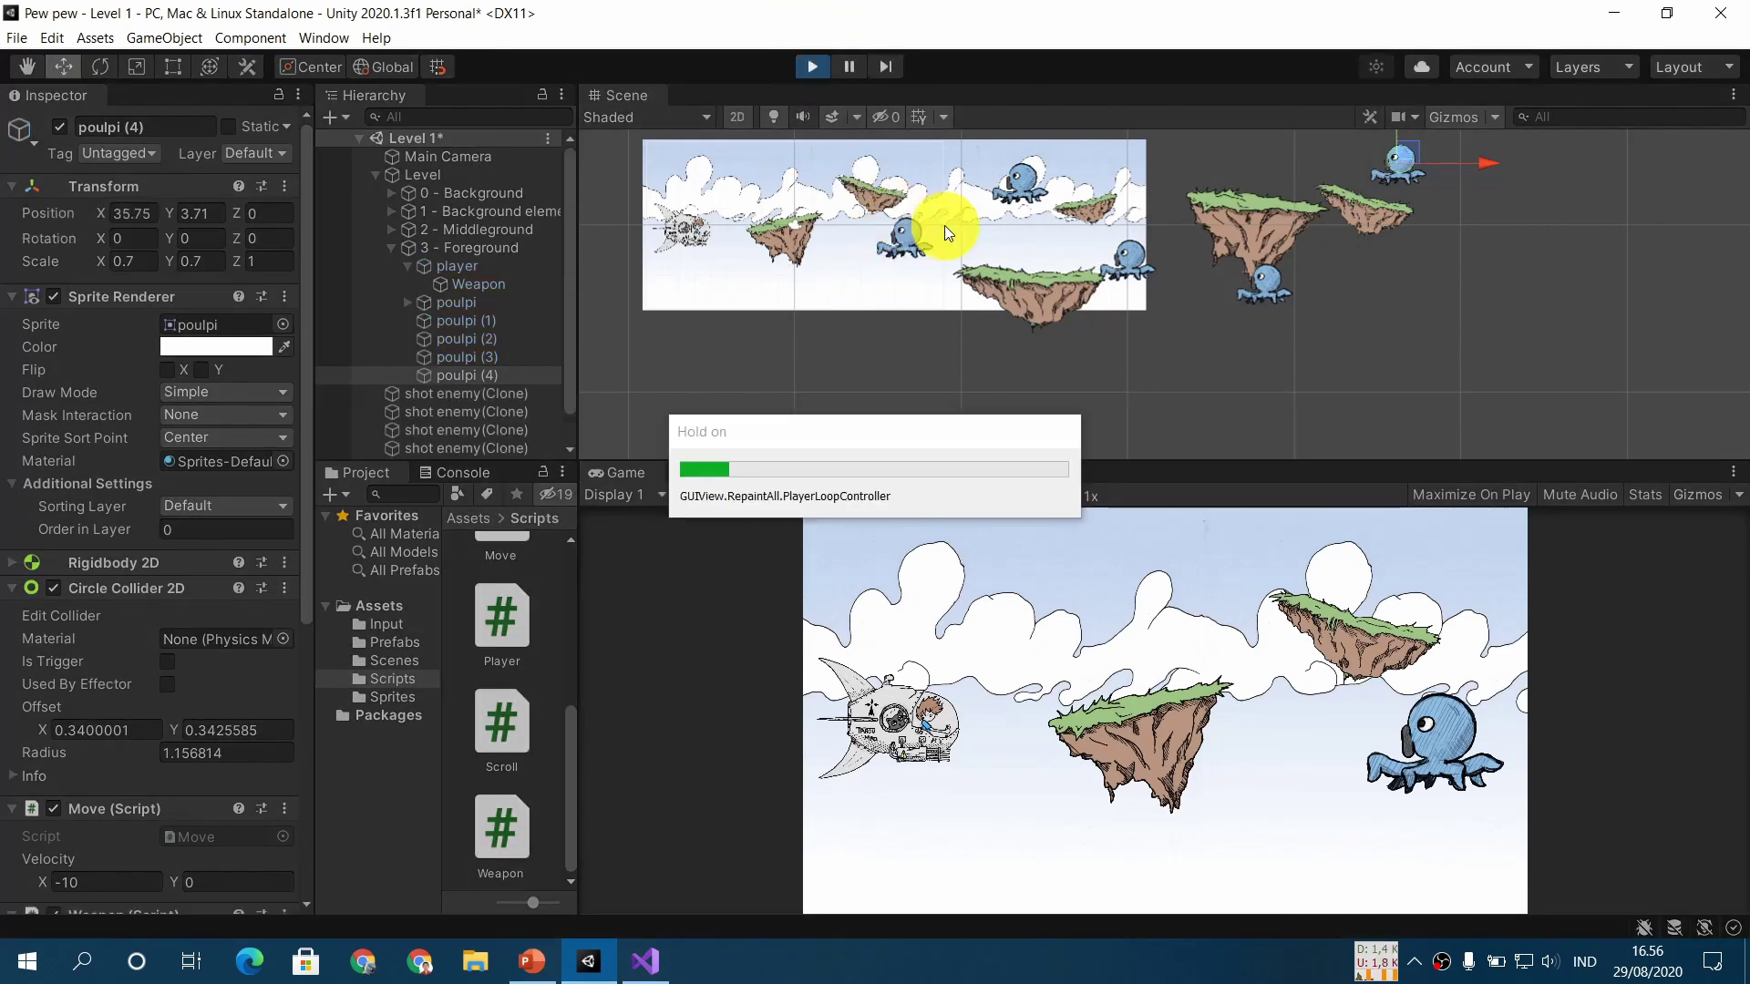
middle_click_drag(933, 236, 939, 261)
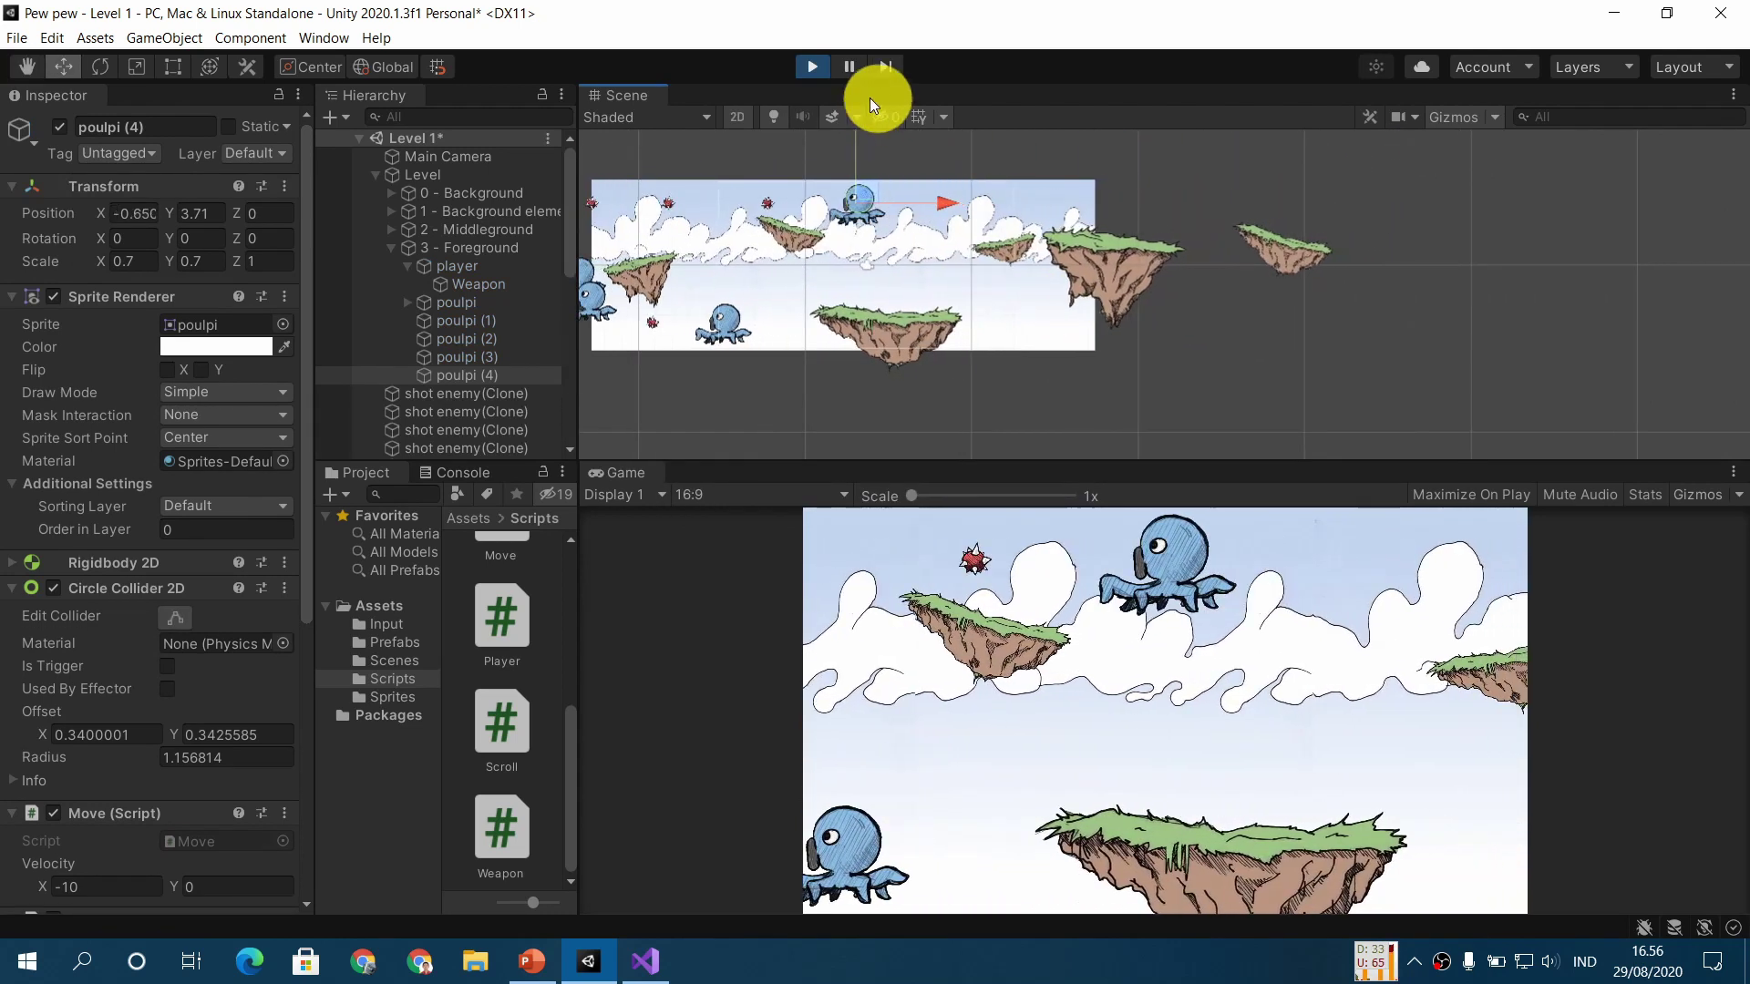
left_click(816, 73)
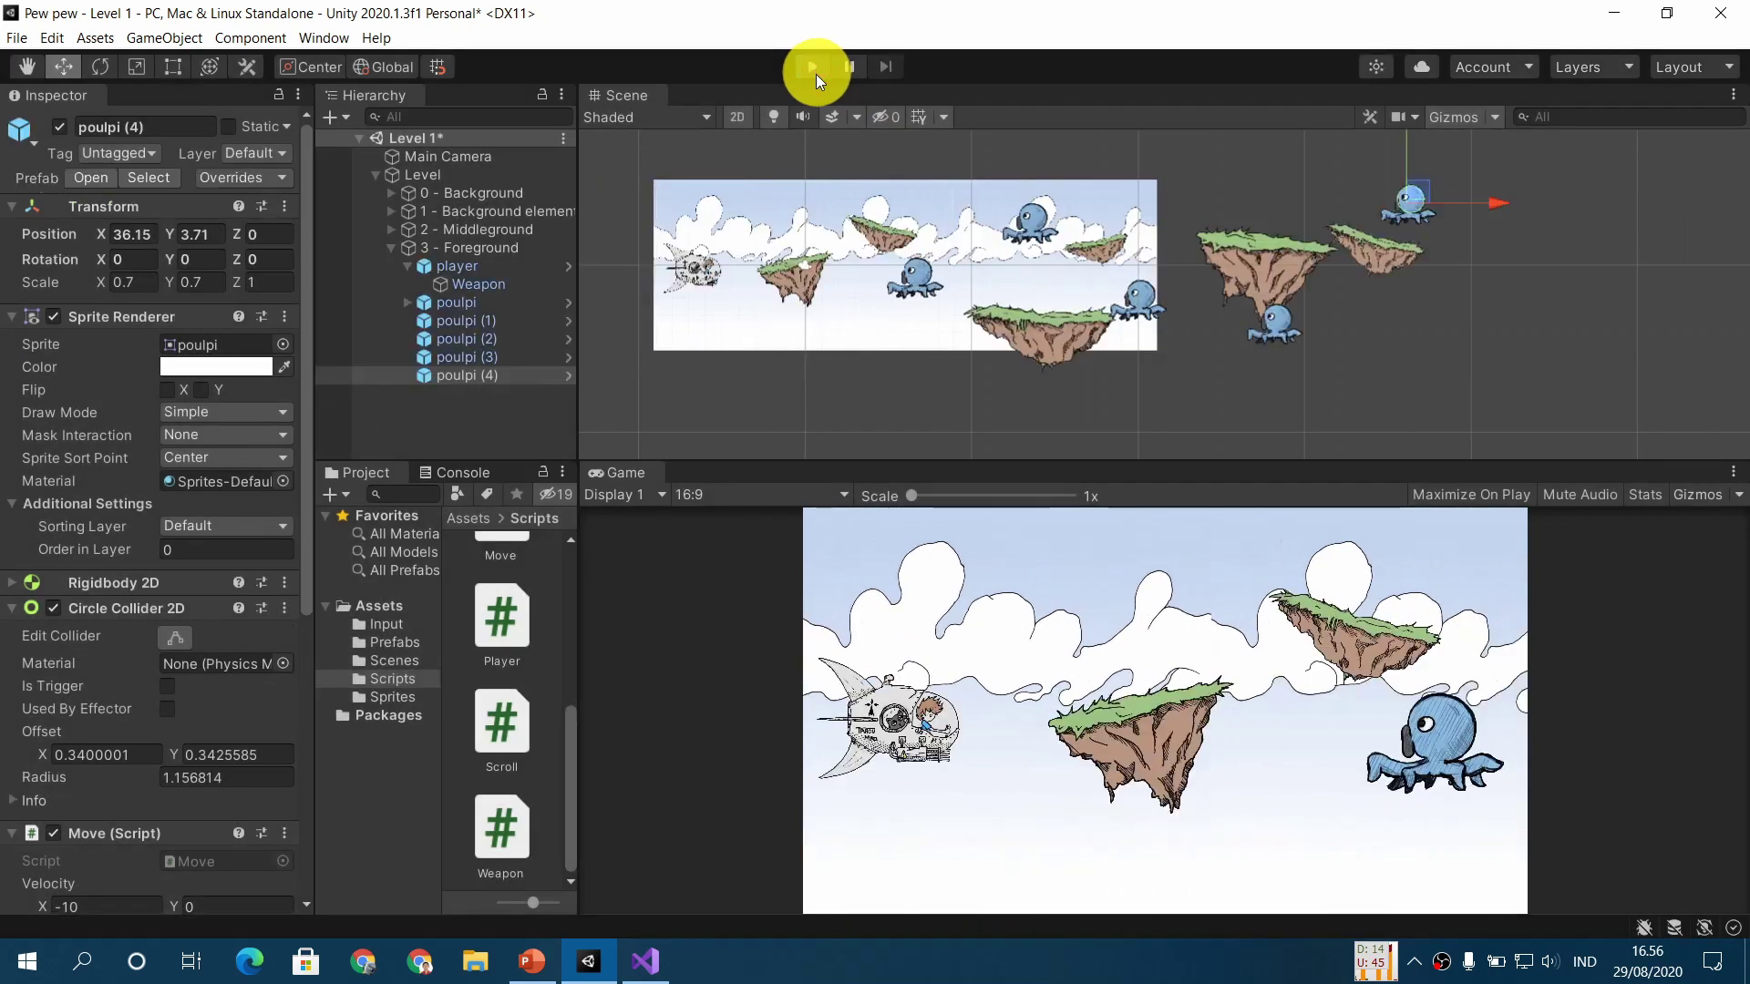
Lower the enemy poulpi to Y -3 and poulpi (2) to about Y -4.27 in the scene
left_click(911, 277)
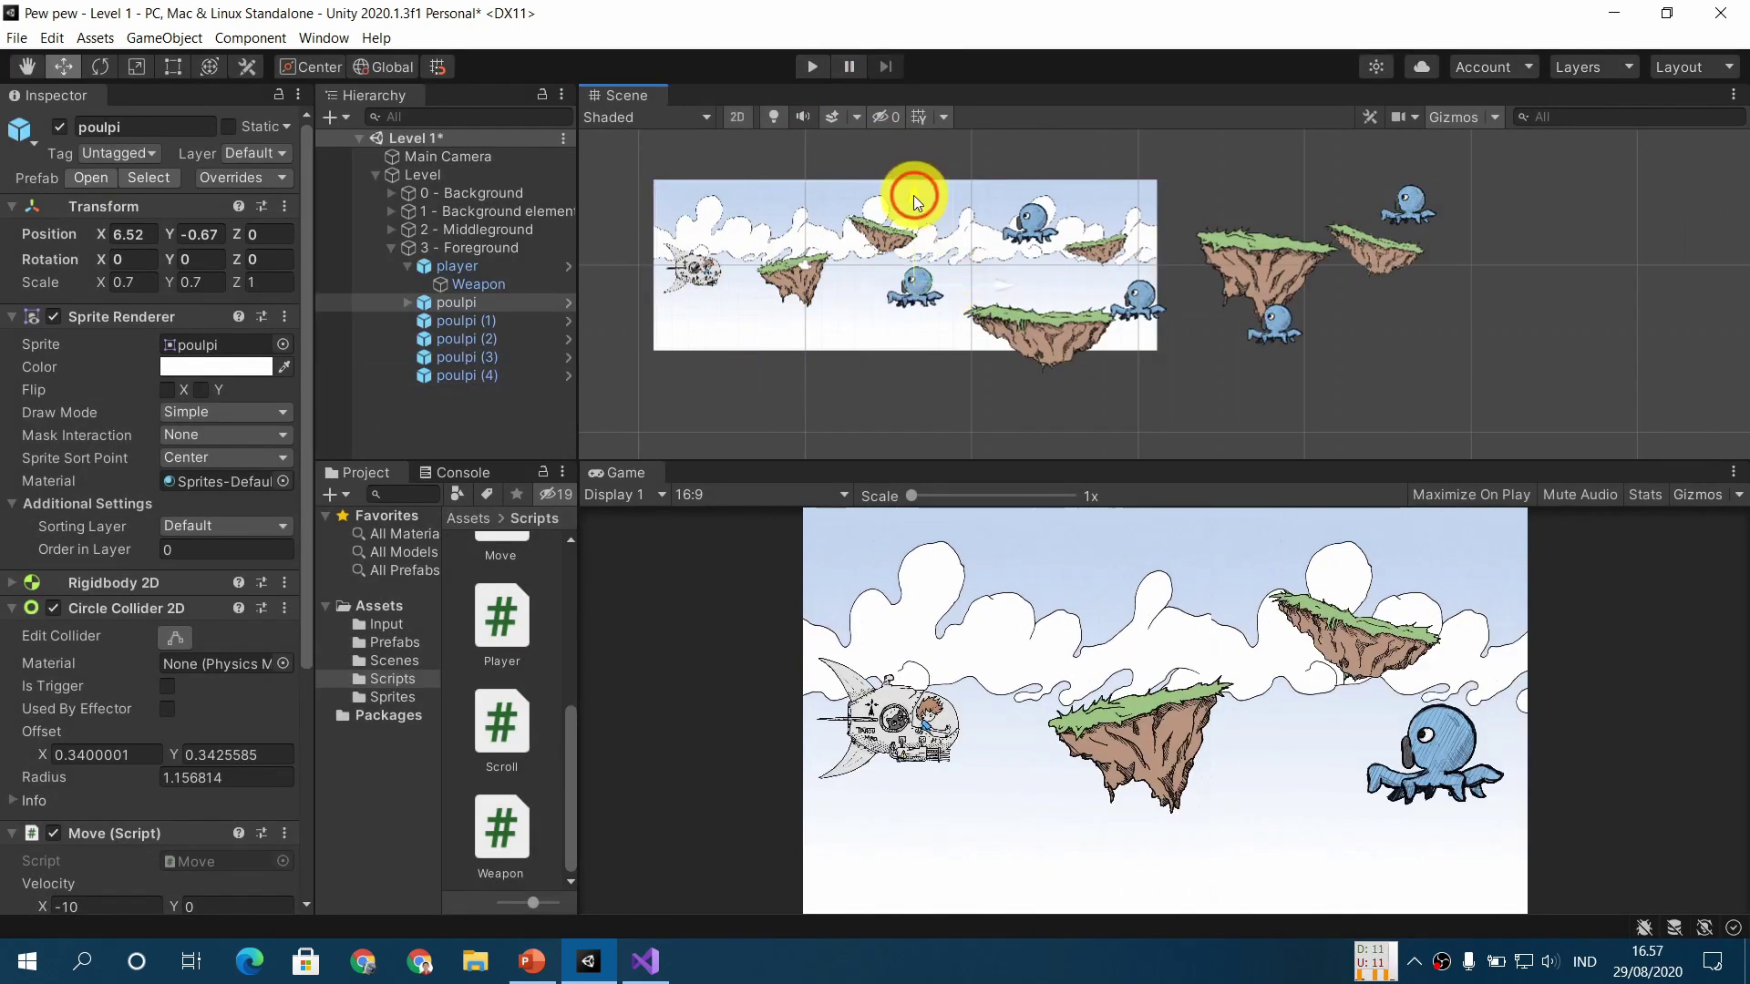
left_click_drag(914, 195, 911, 220)
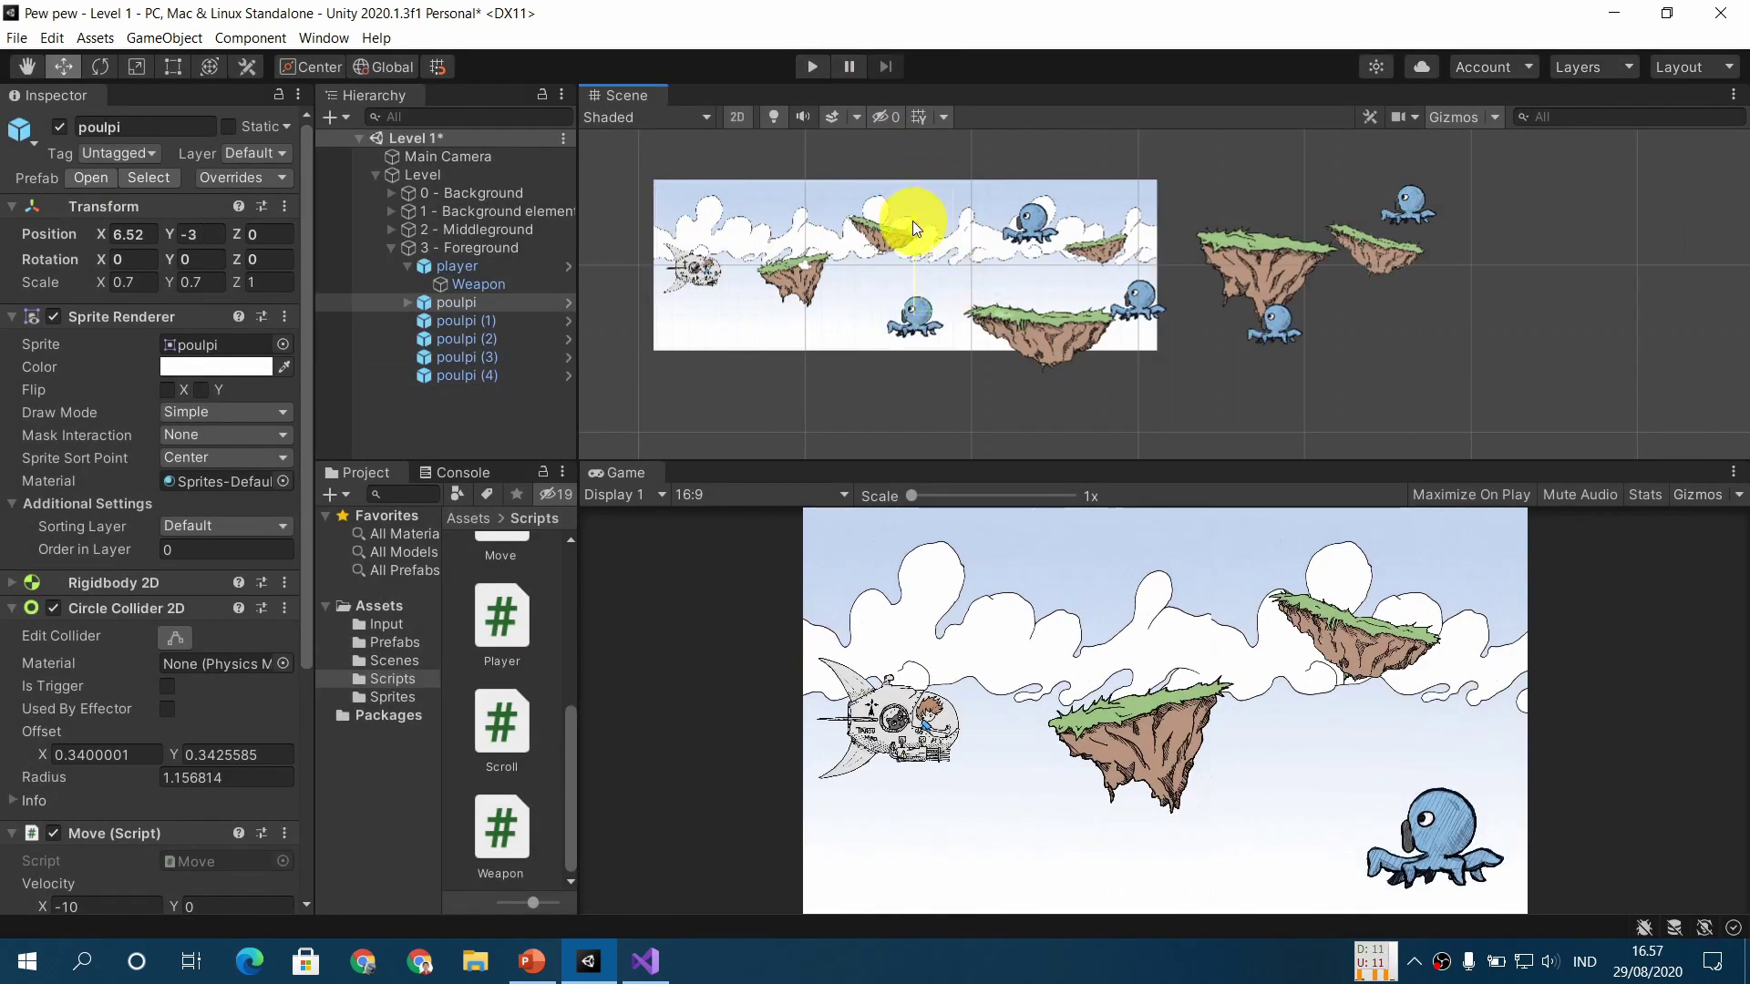
left_click(1130, 293)
left_click_drag(1135, 219, 1141, 253)
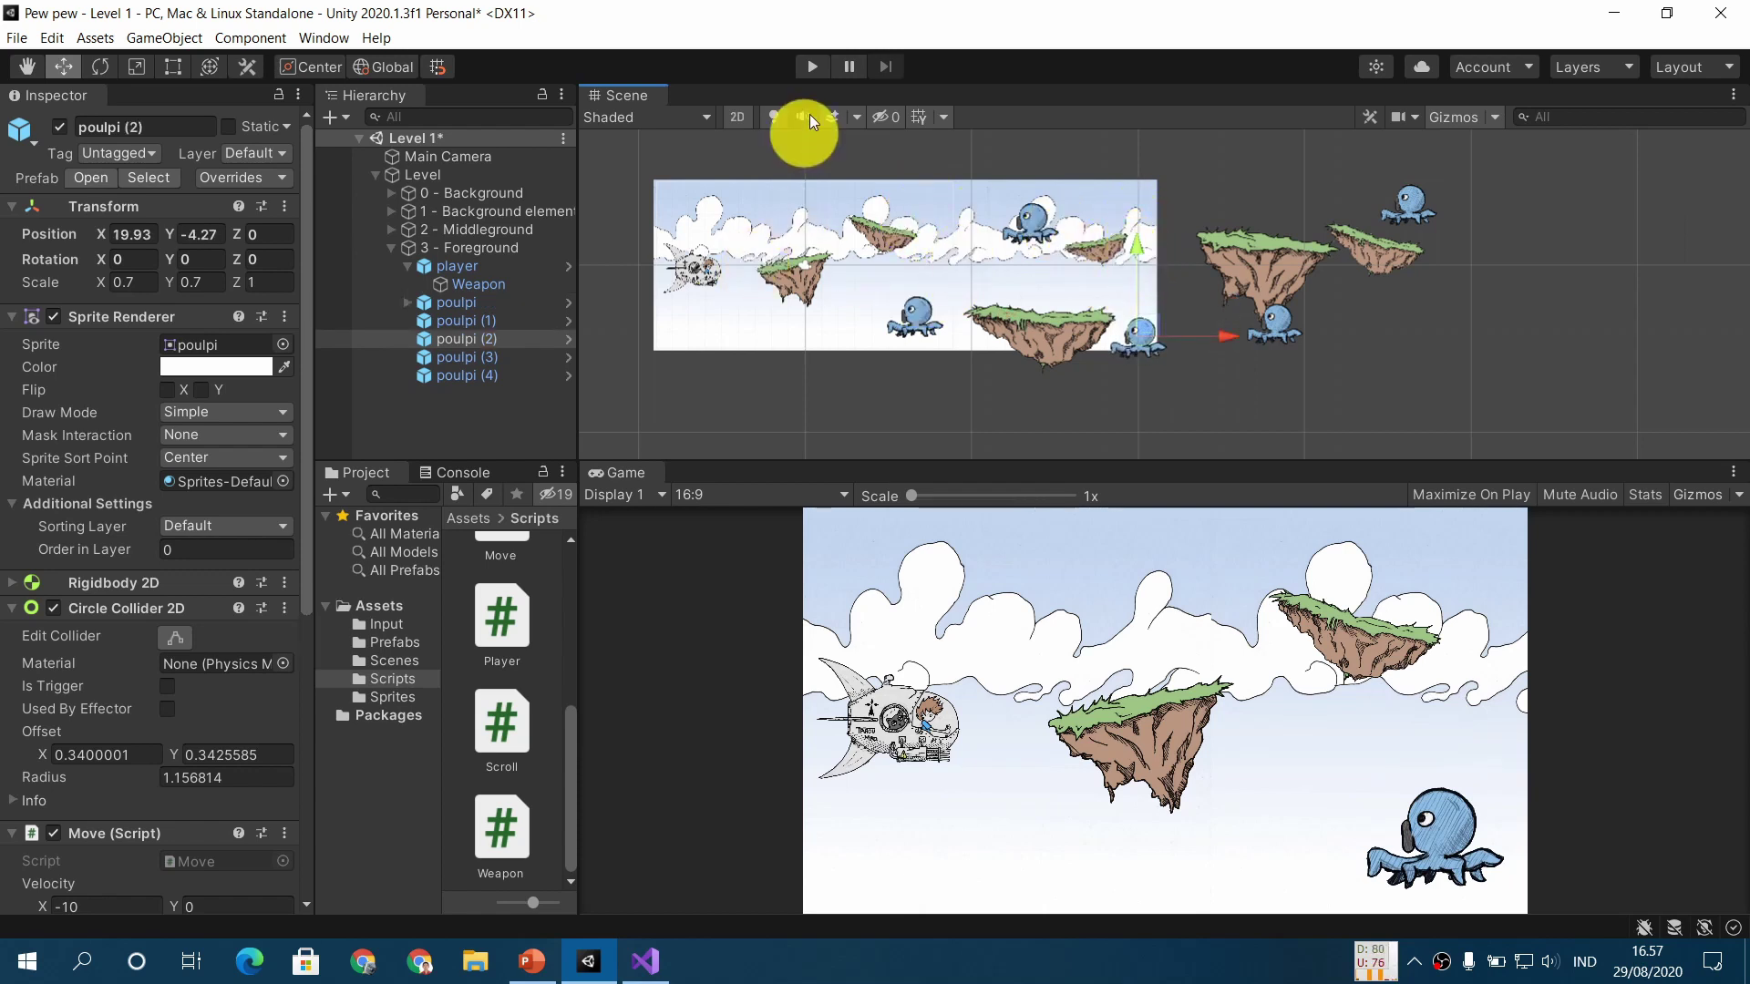
Run the game twice to check the parallax scrolling of the layers, stopping play mode after each run
left_click(814, 68)
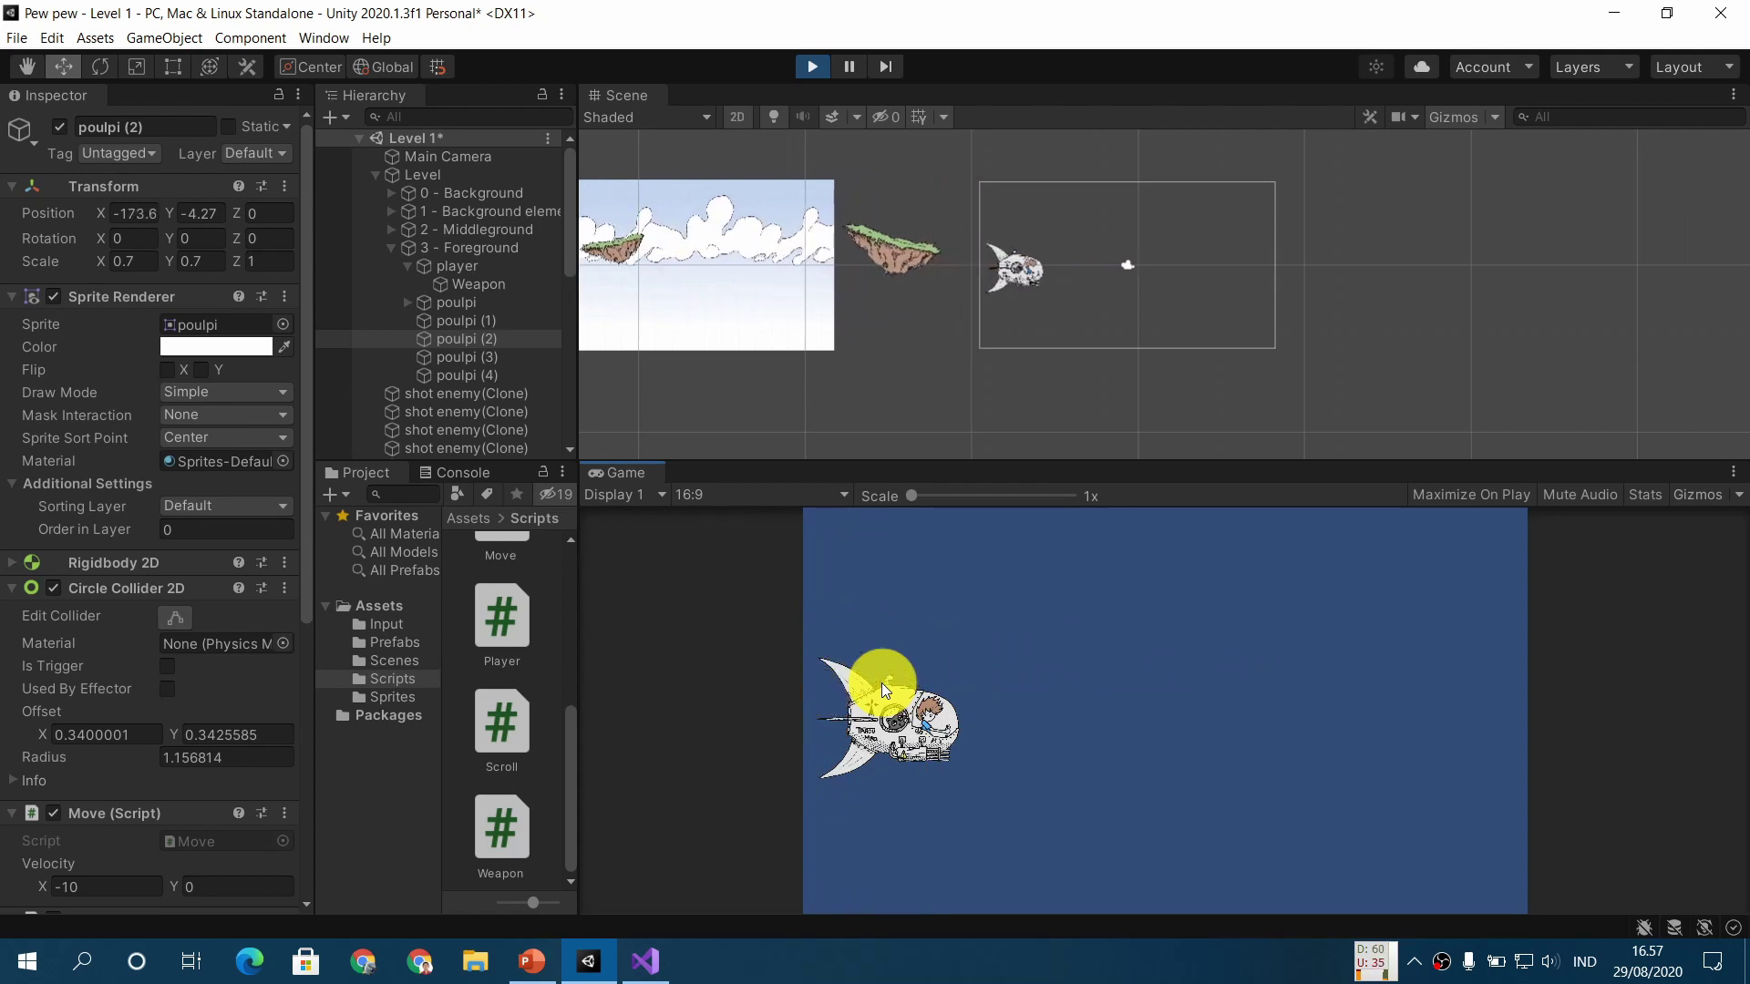
left_click(811, 69)
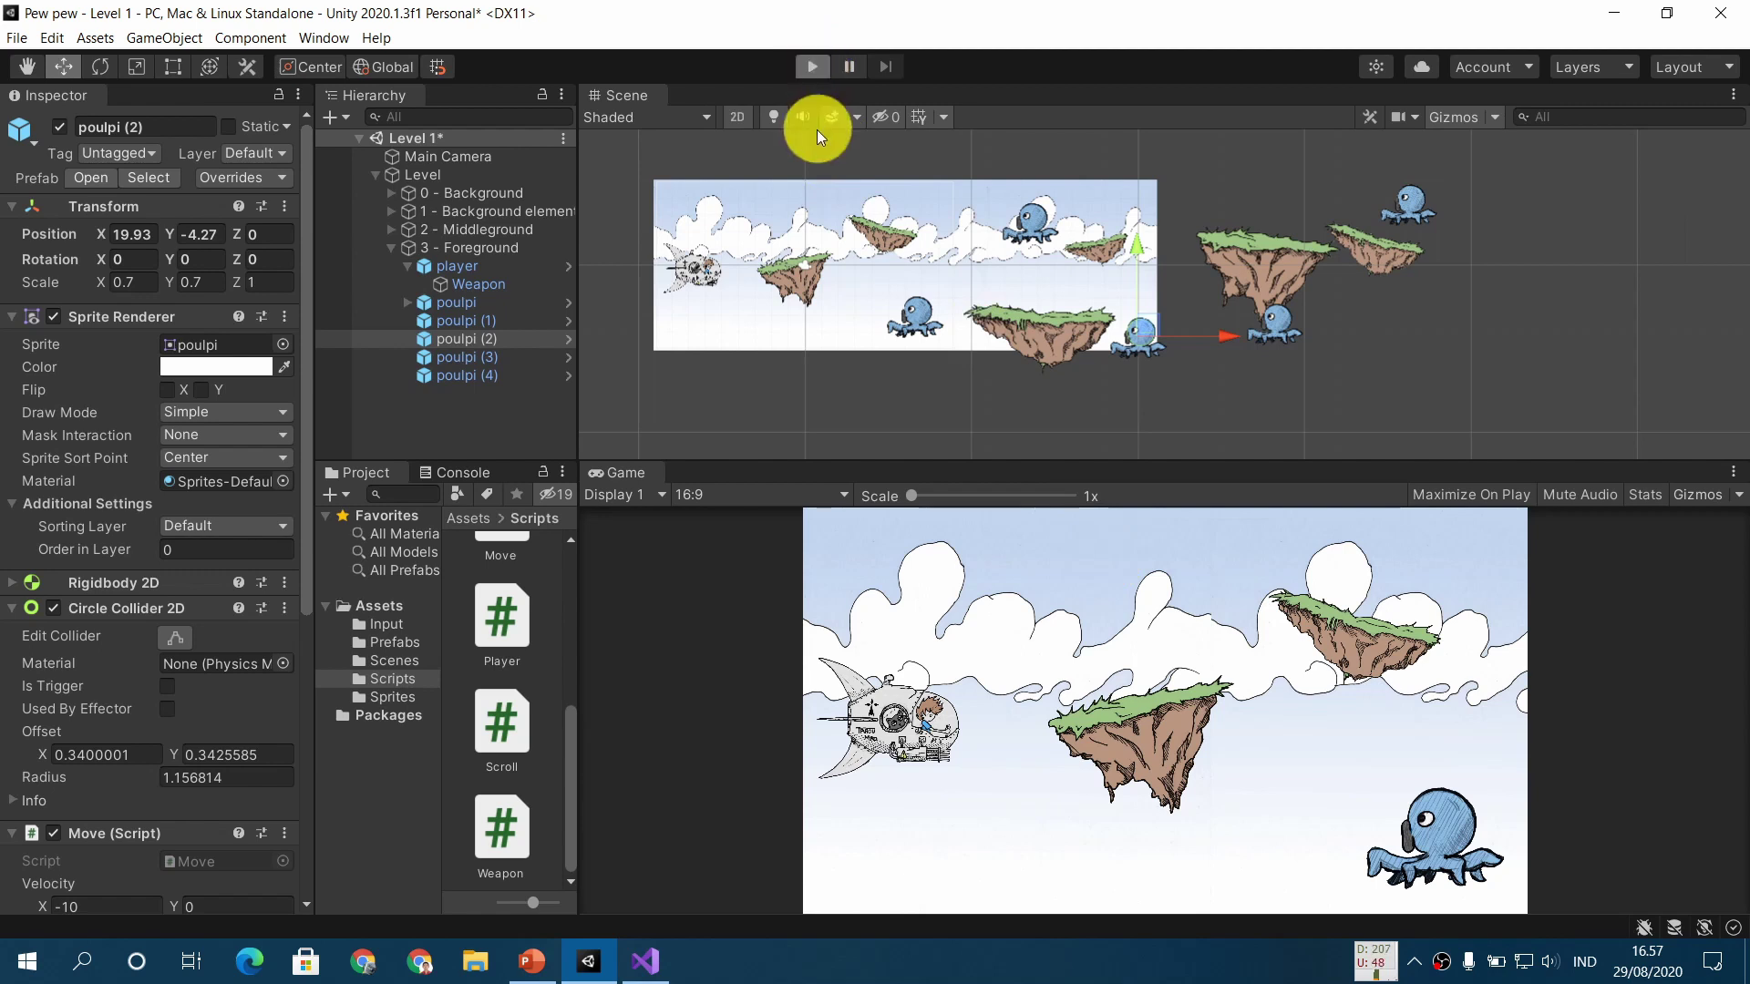
key("ctrl+p")
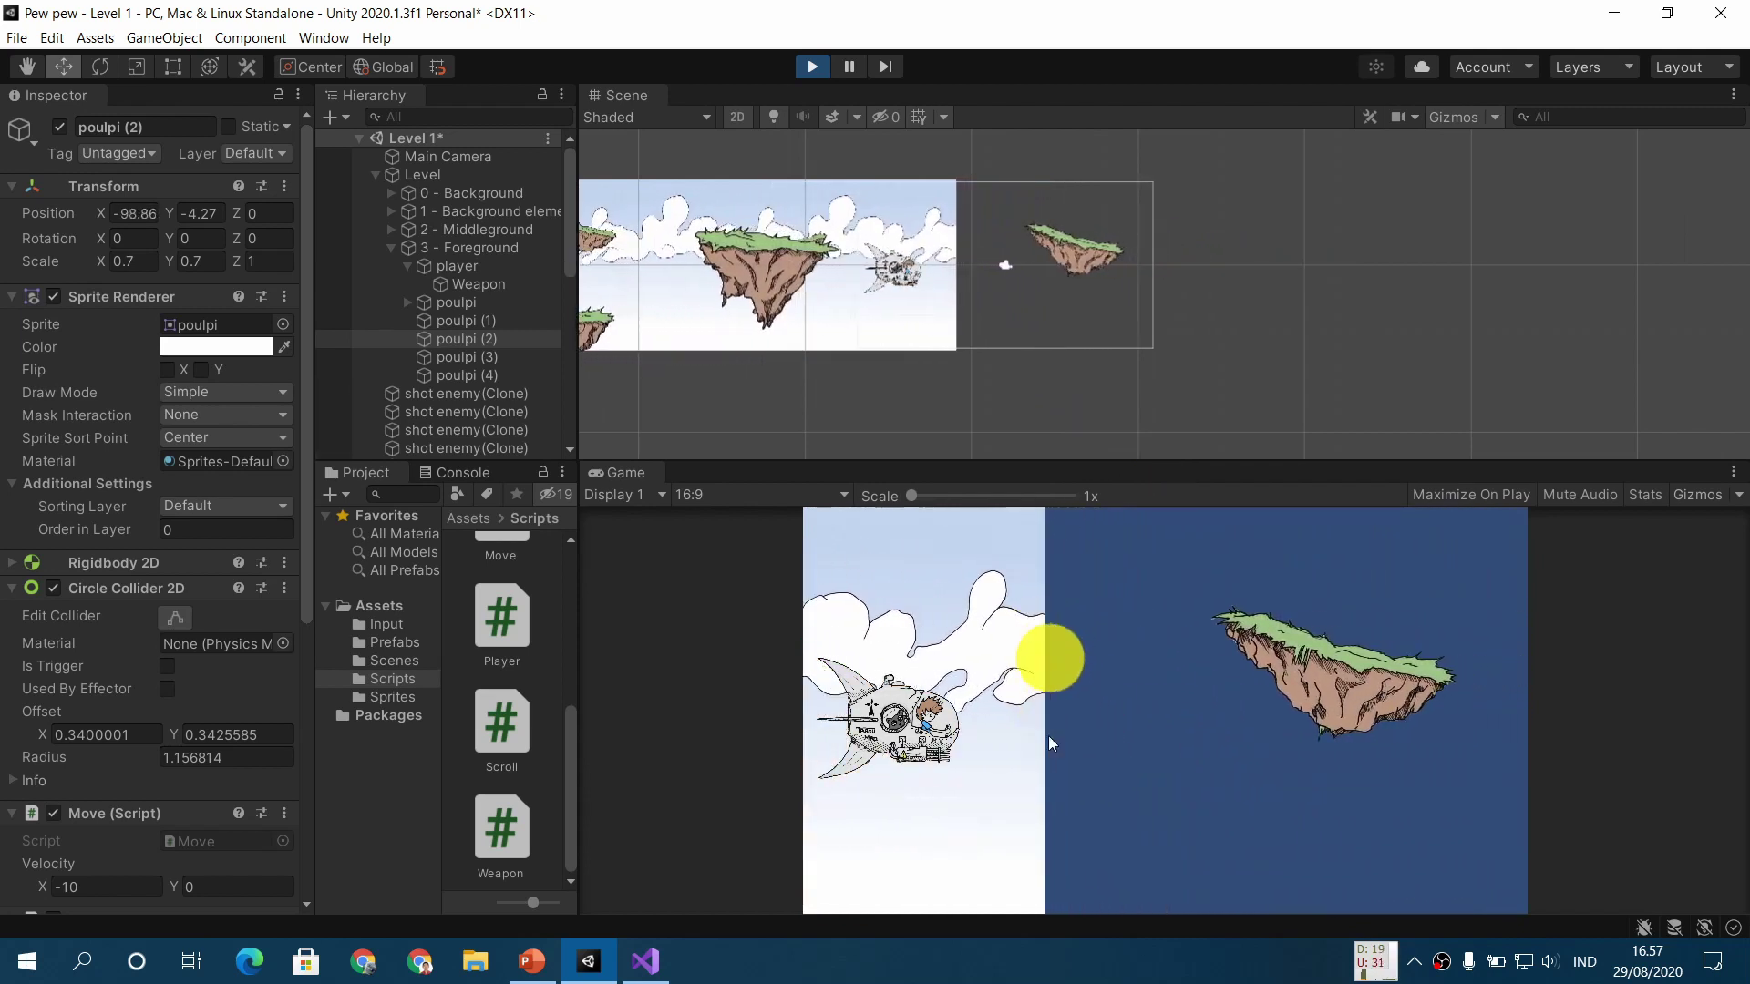
left_click(812, 67)
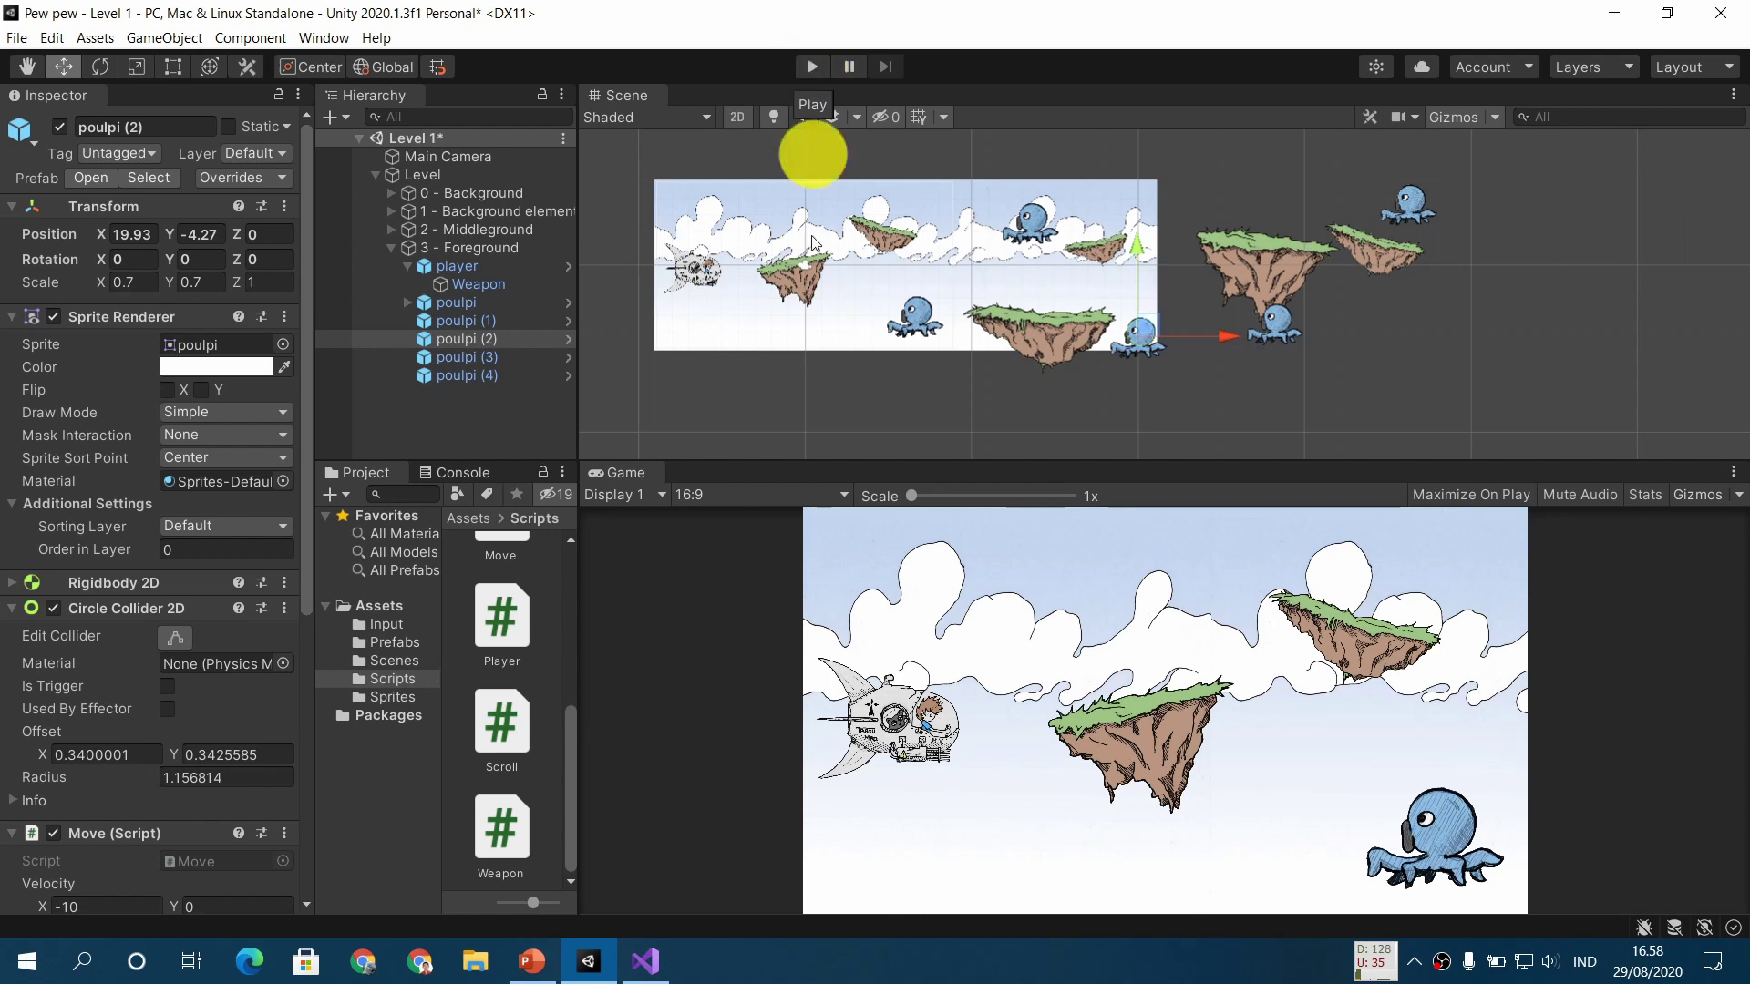
Review the Masalah slide in PowerPoint, then run the game in Unity, follow the Main Camera past the background's end, and stop play mode
left_click(547, 960)
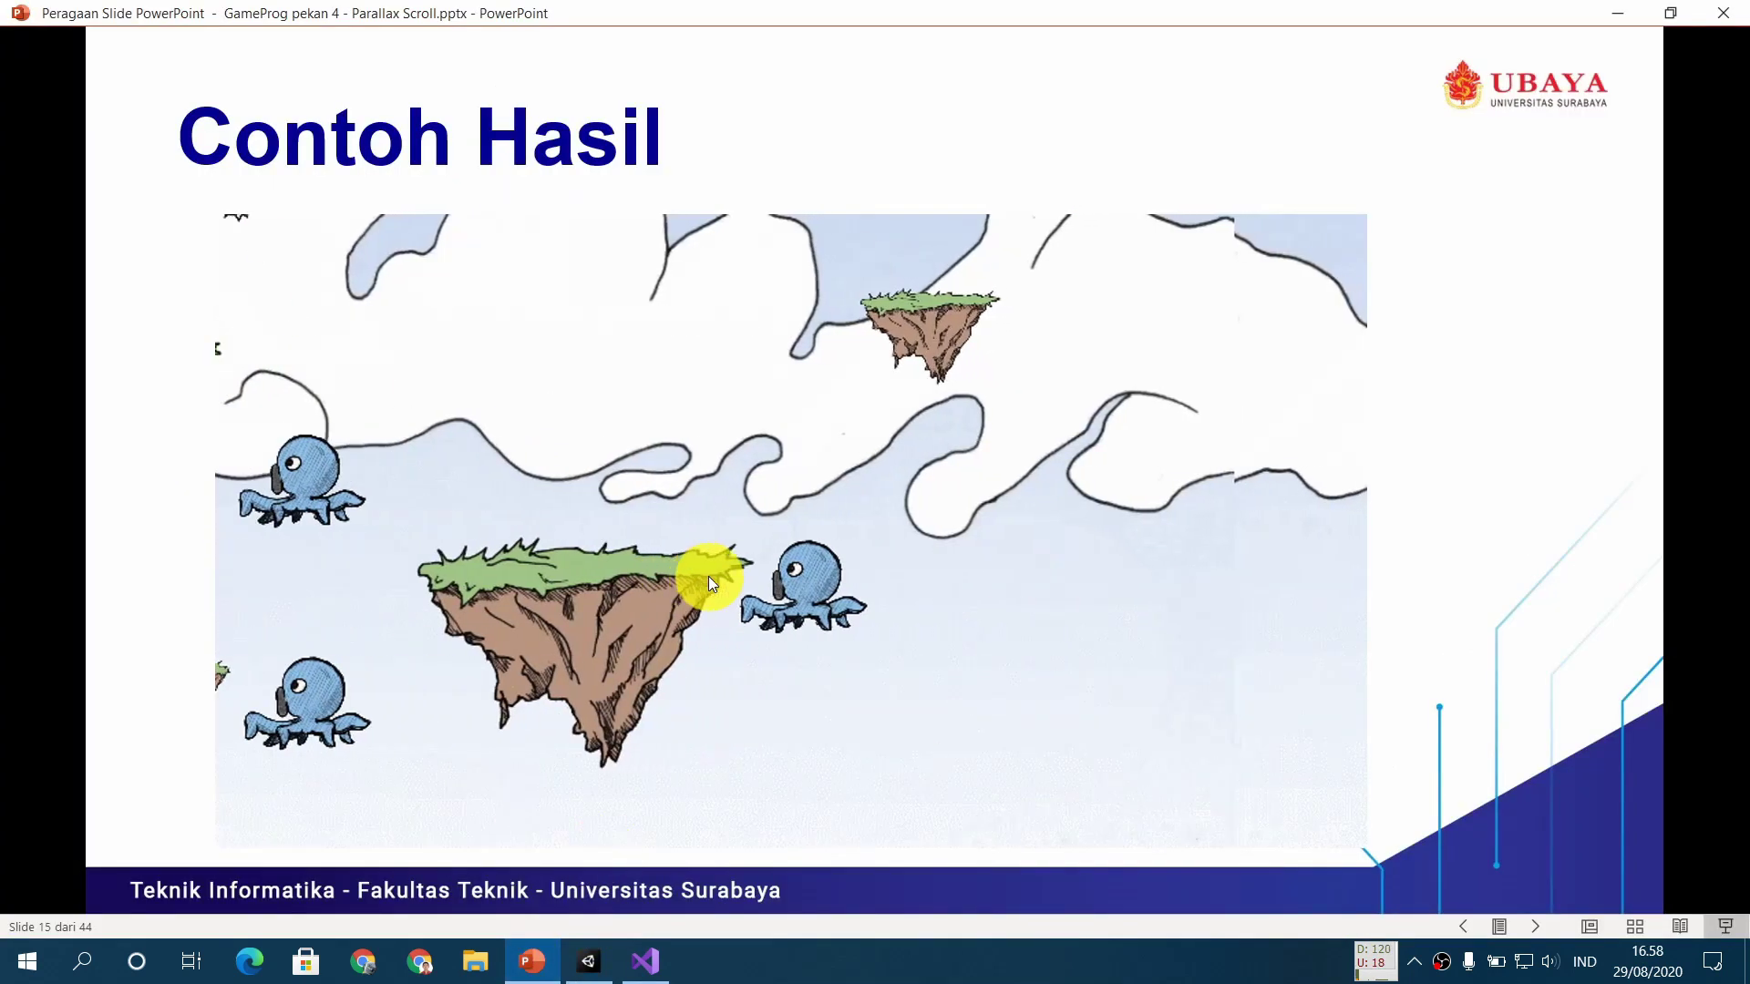
left_click(710, 581)
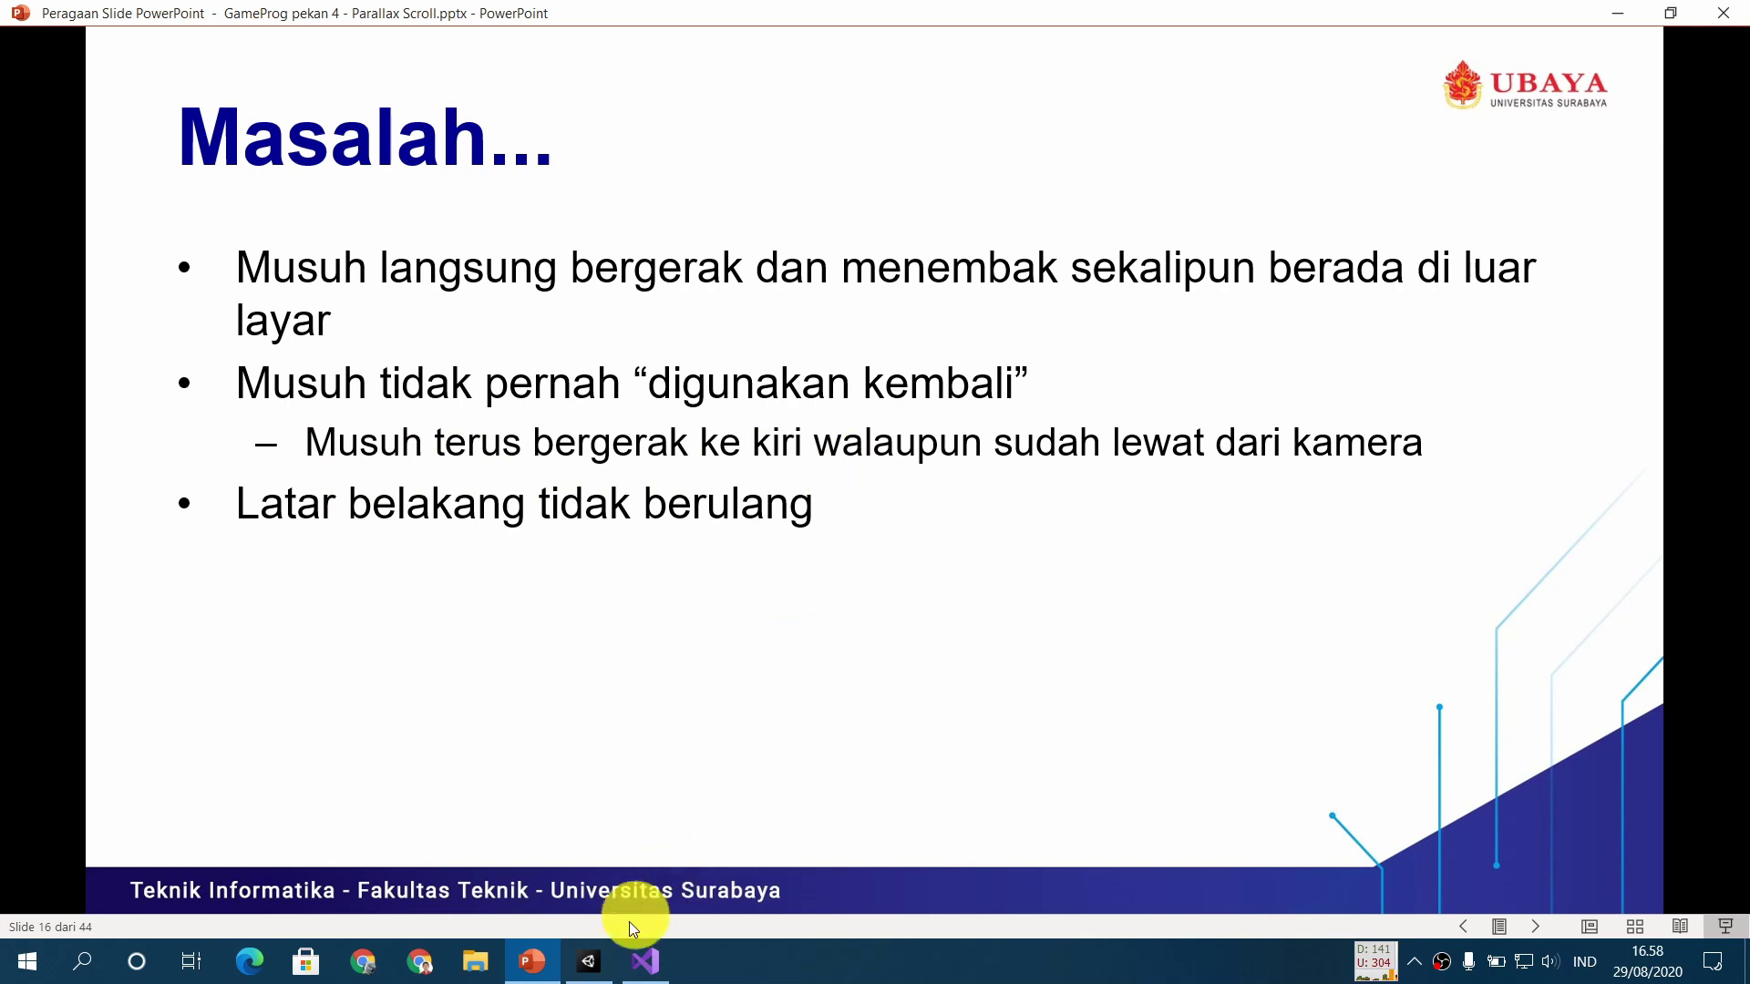
left_click(588, 962)
scroll(845, 281, "down", 3)
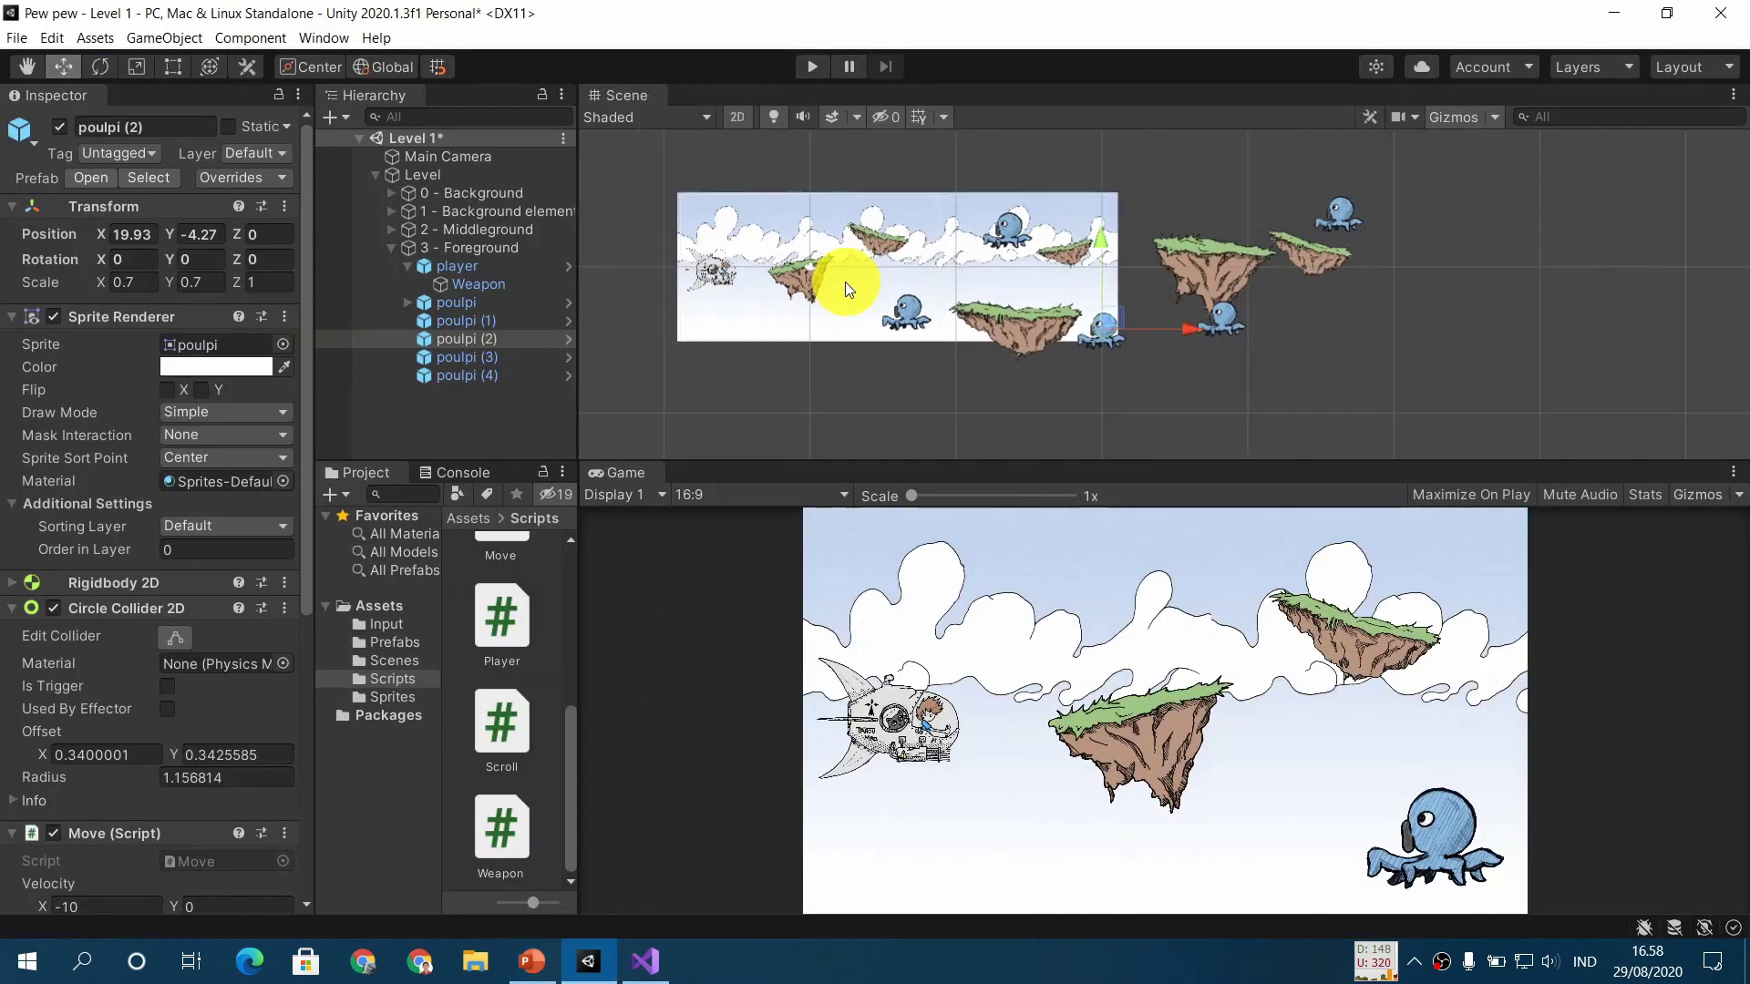
middle_click_drag(773, 325, 923, 316)
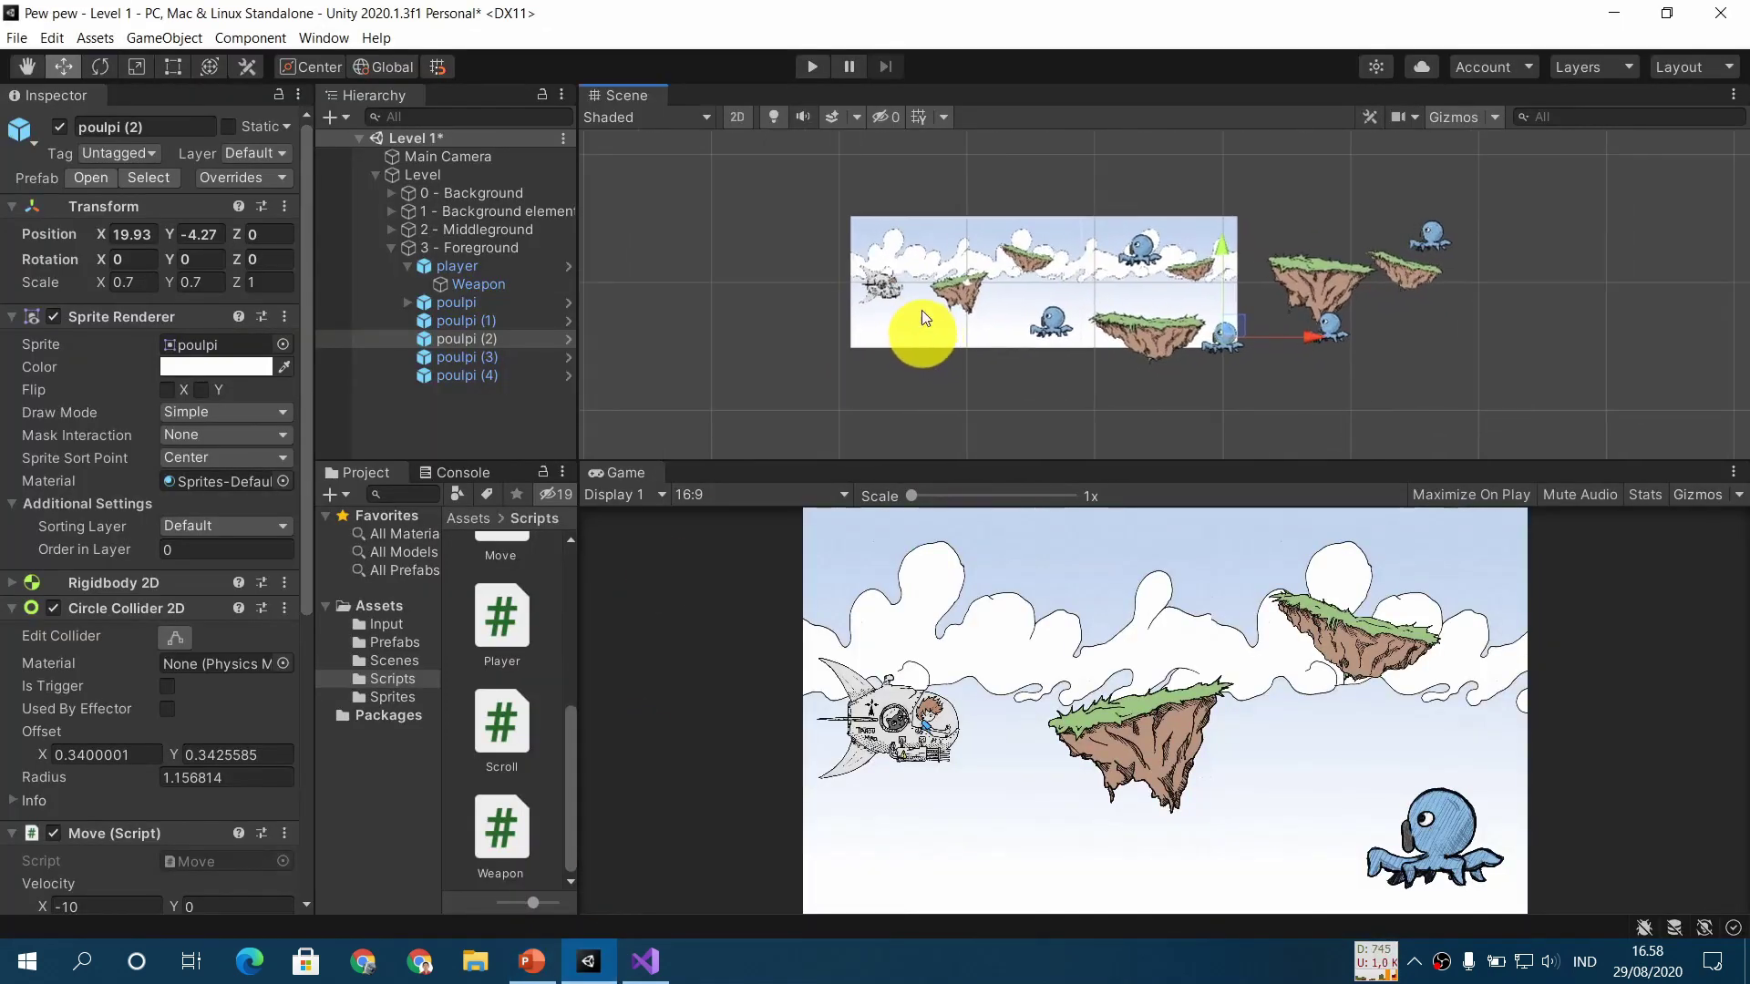
left_click(815, 66)
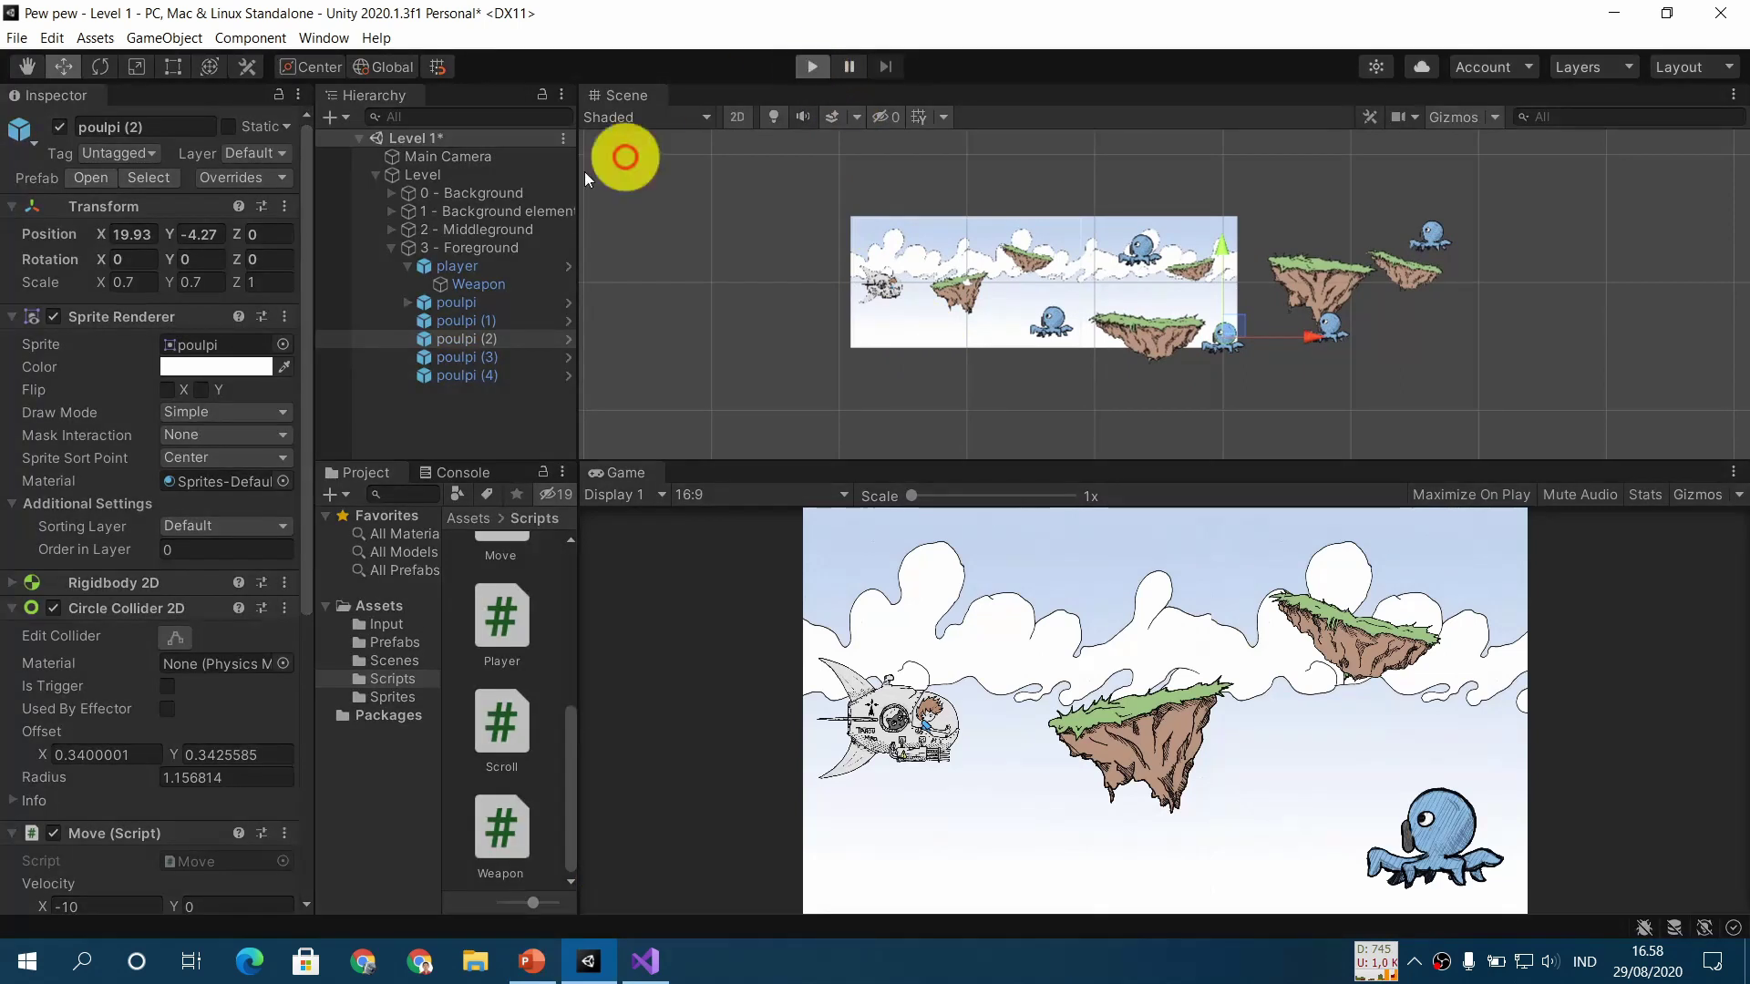
left_click(478, 157)
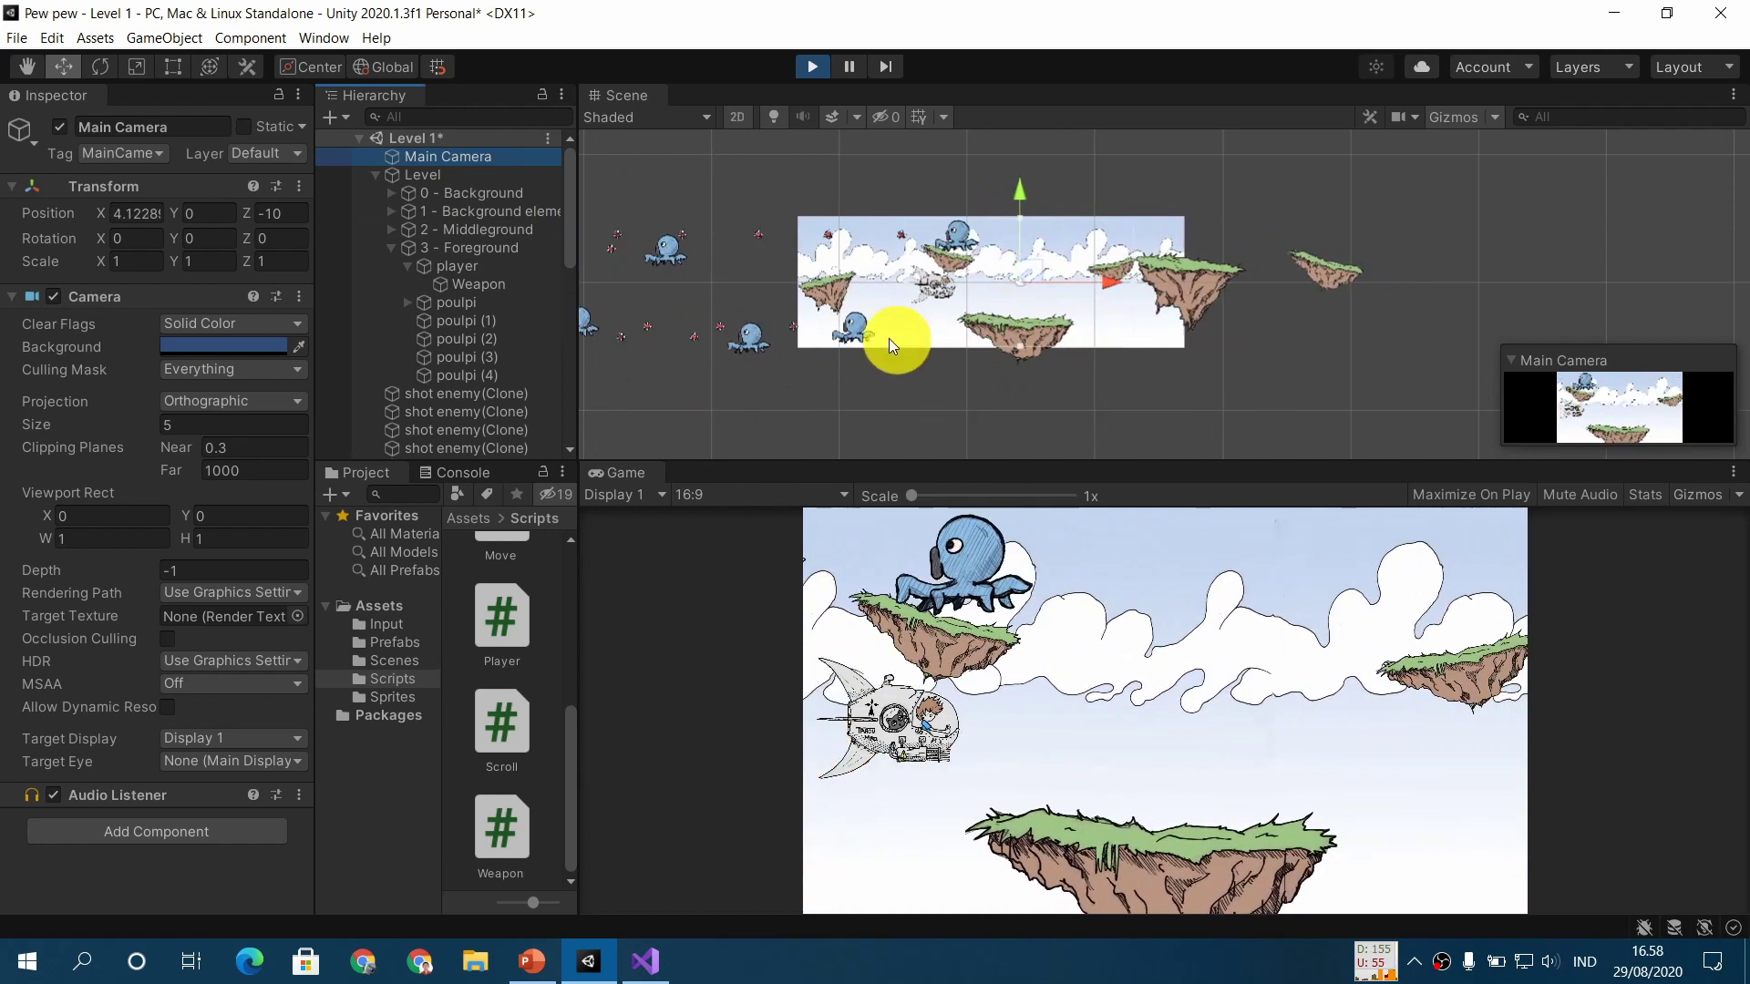
middle_click_drag(805, 373, 1039, 274)
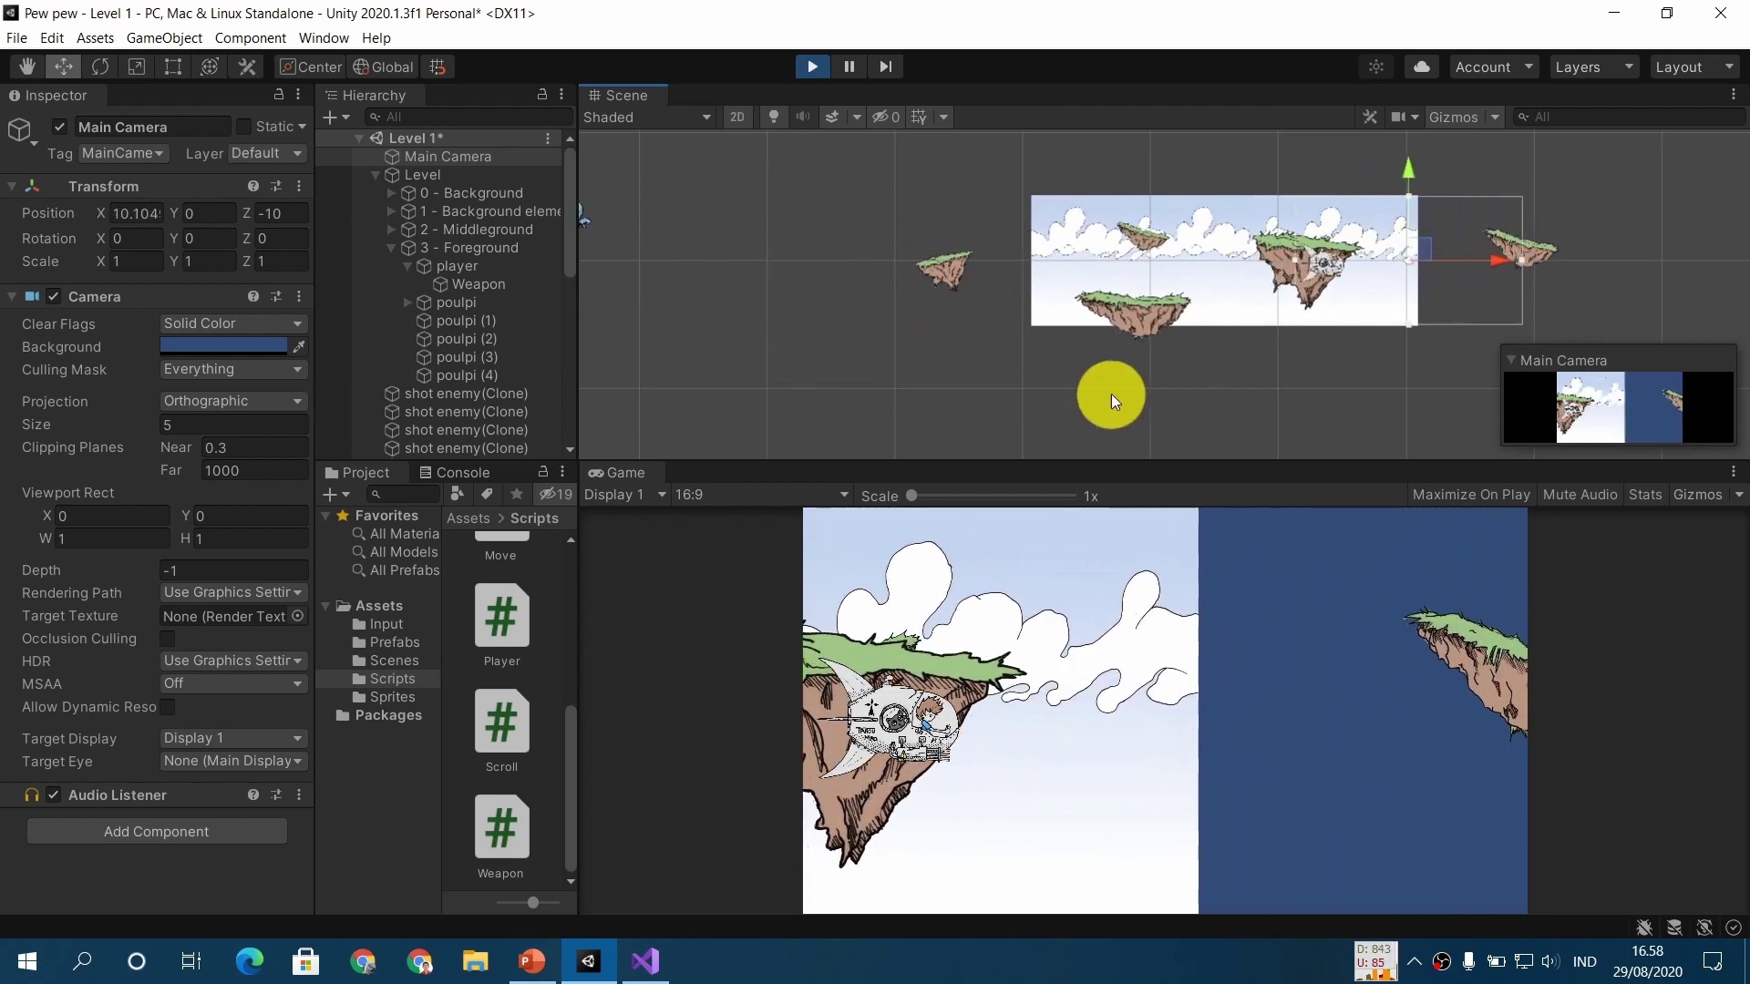
middle_click_drag(1053, 398, 950, 408)
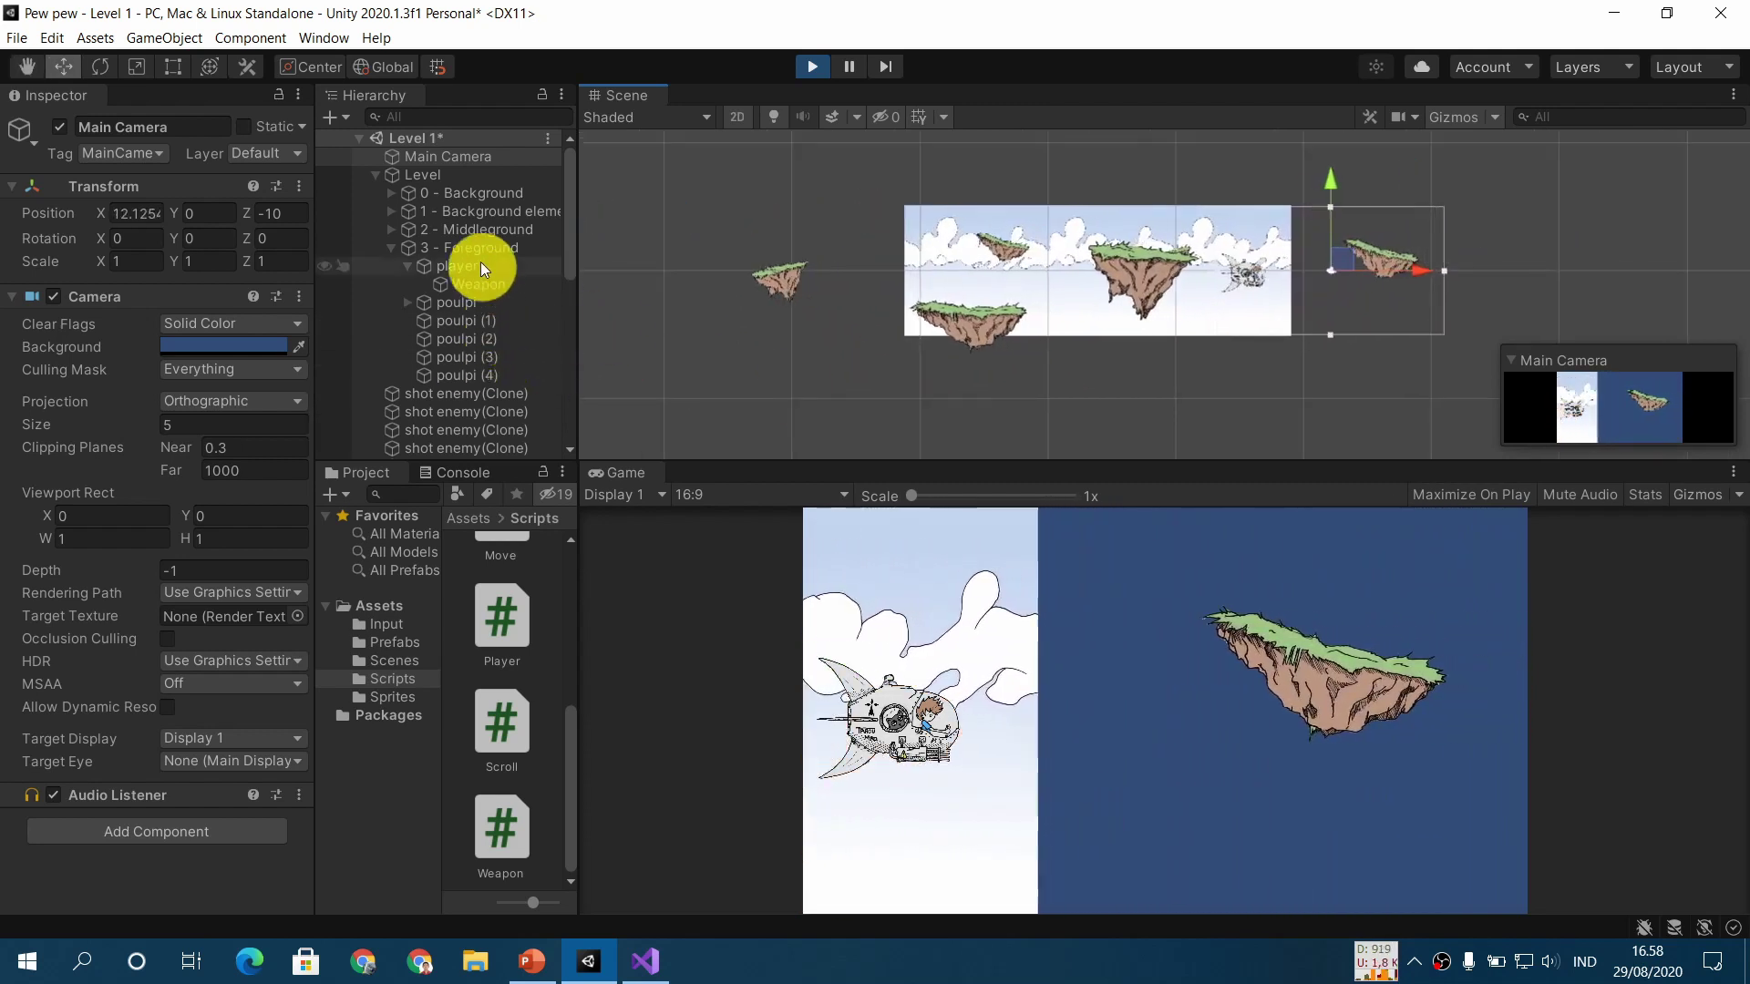
middle_click_drag(1223, 395, 1064, 423)
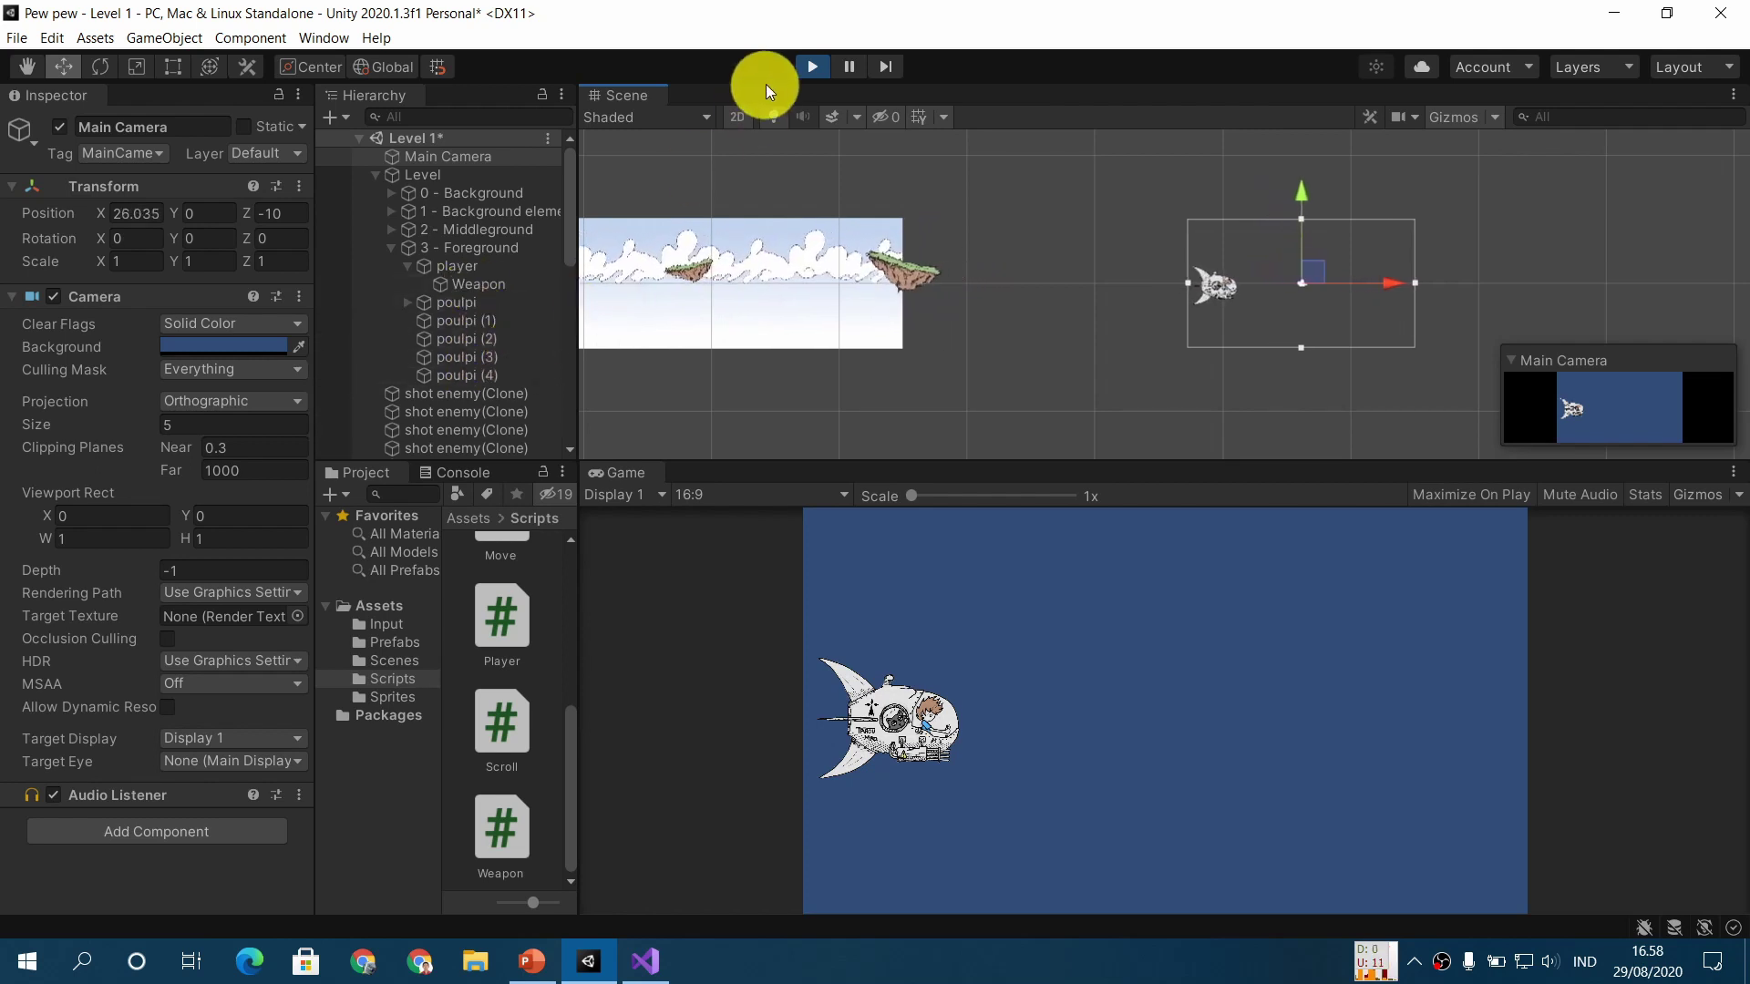
left_click(812, 67)
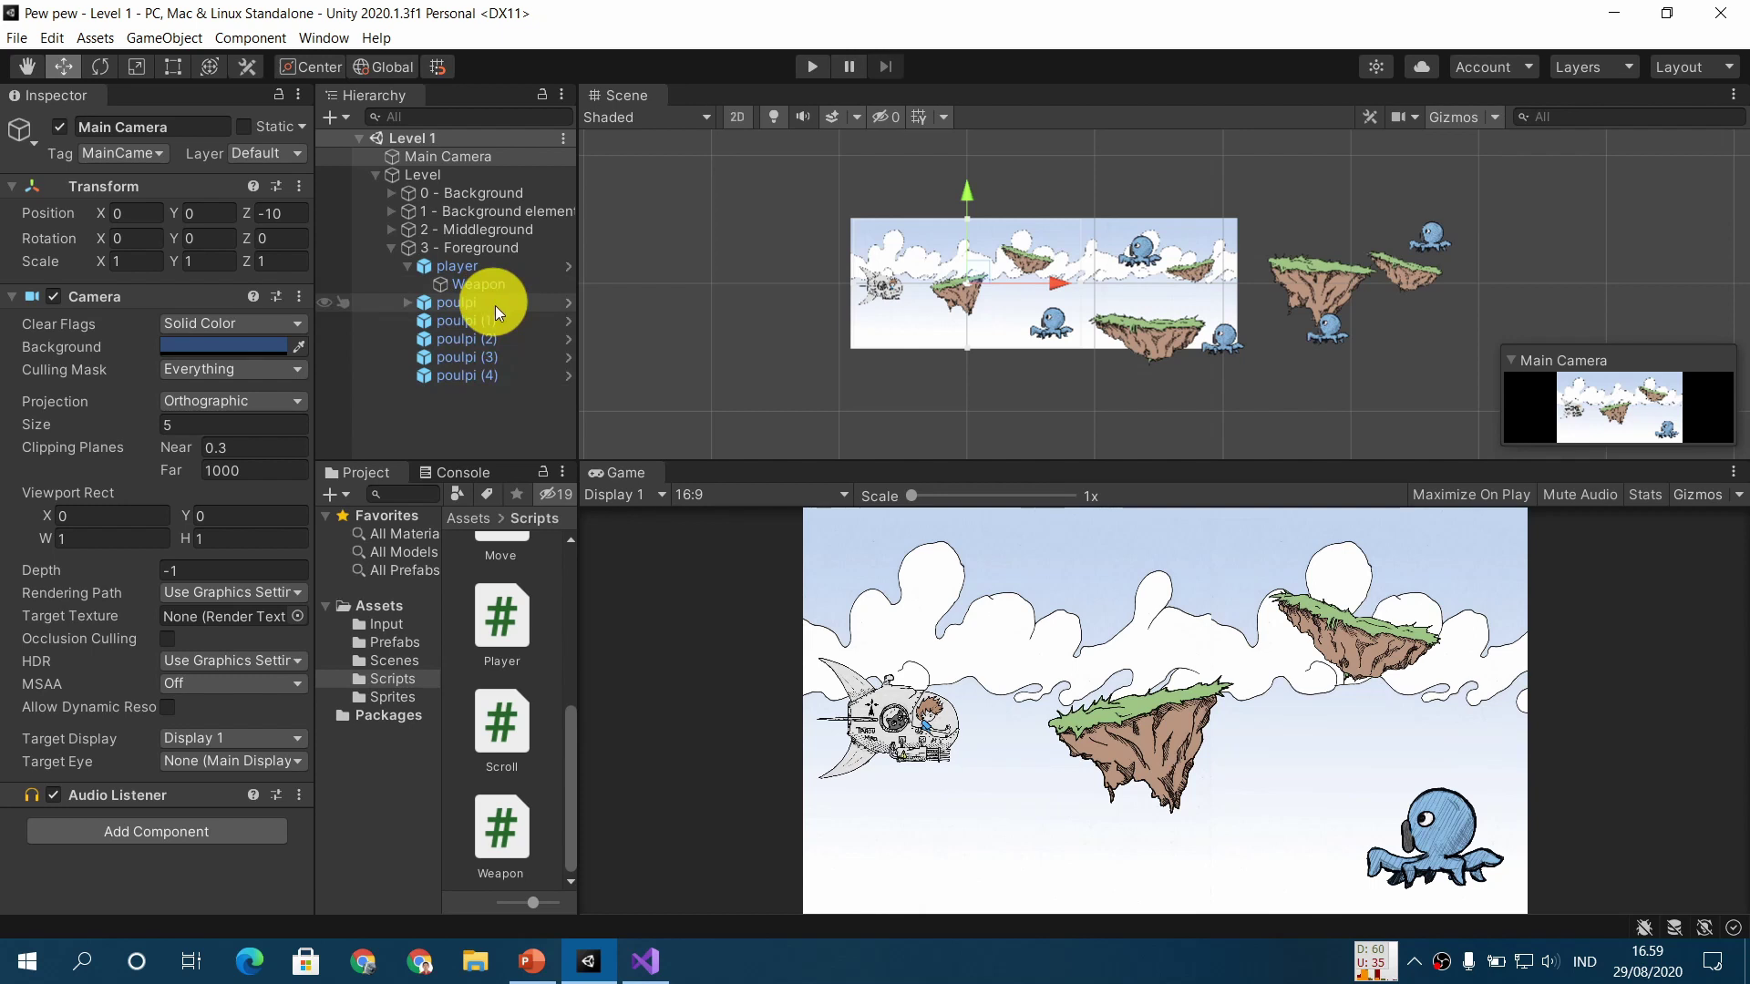
After advancing to the Latar Belakang Berulang slide, try moving background to X 26.22 and background (1) to X 36.4 in Unity
left_click(539, 960)
left_click(697, 591)
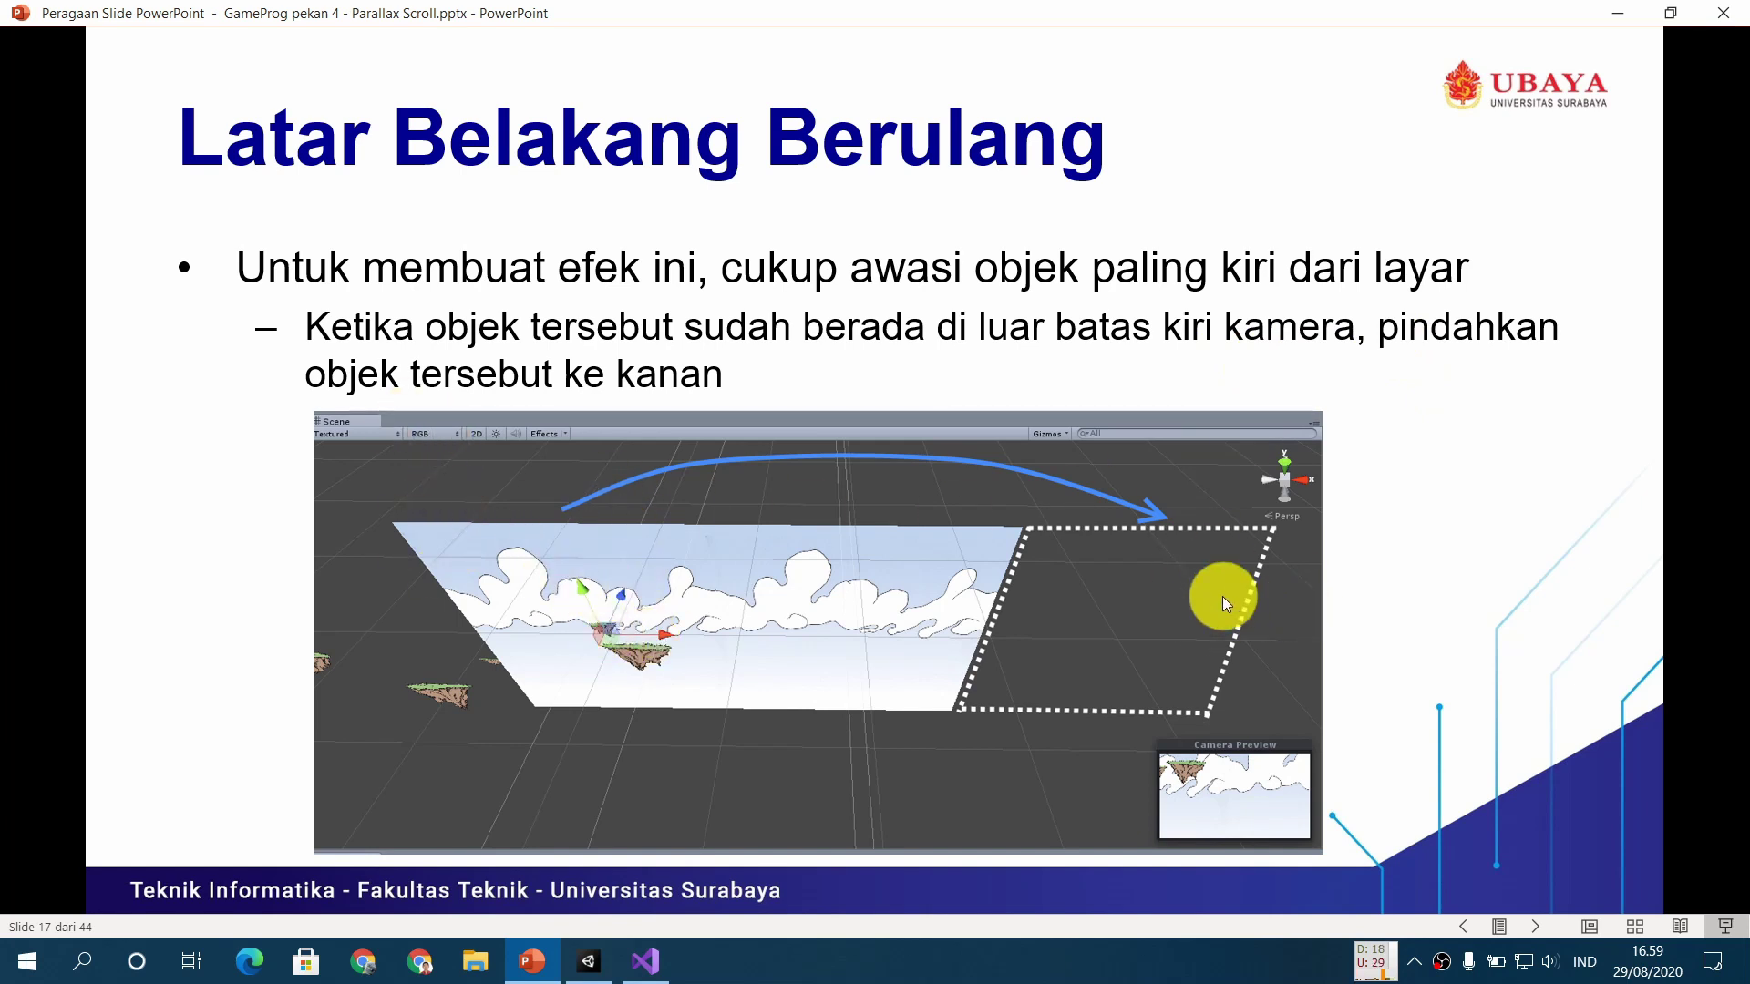
left_click(588, 962)
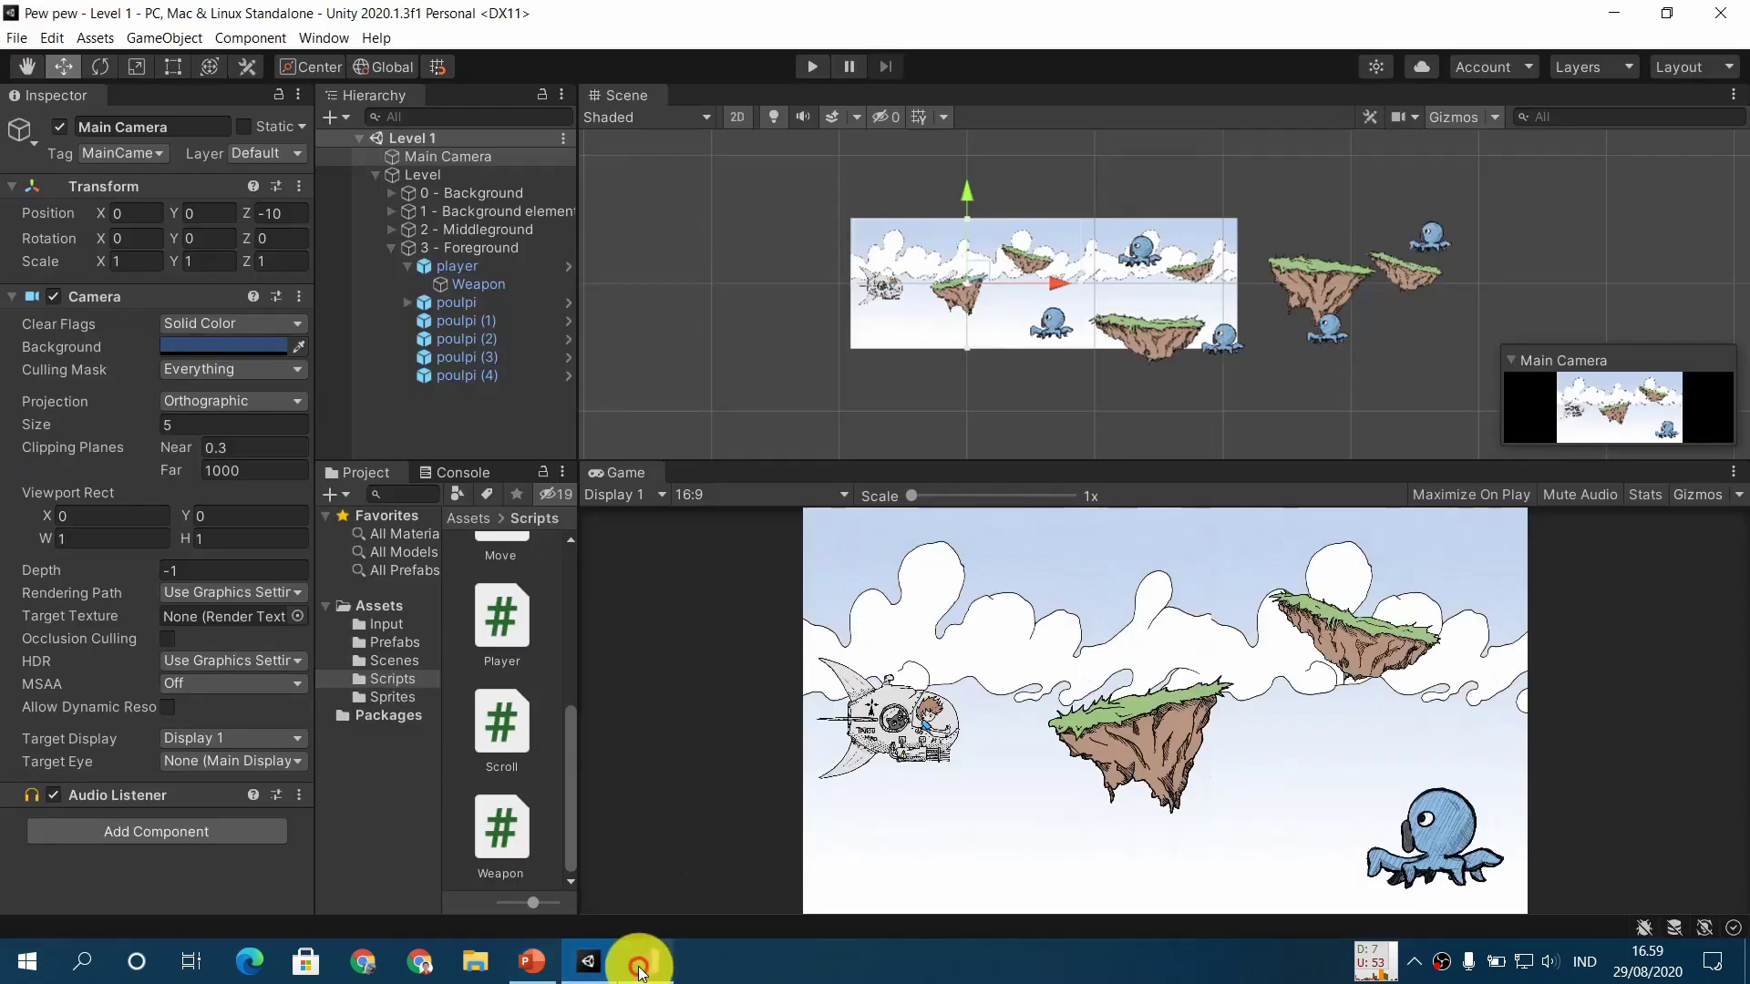
left_click(878, 347)
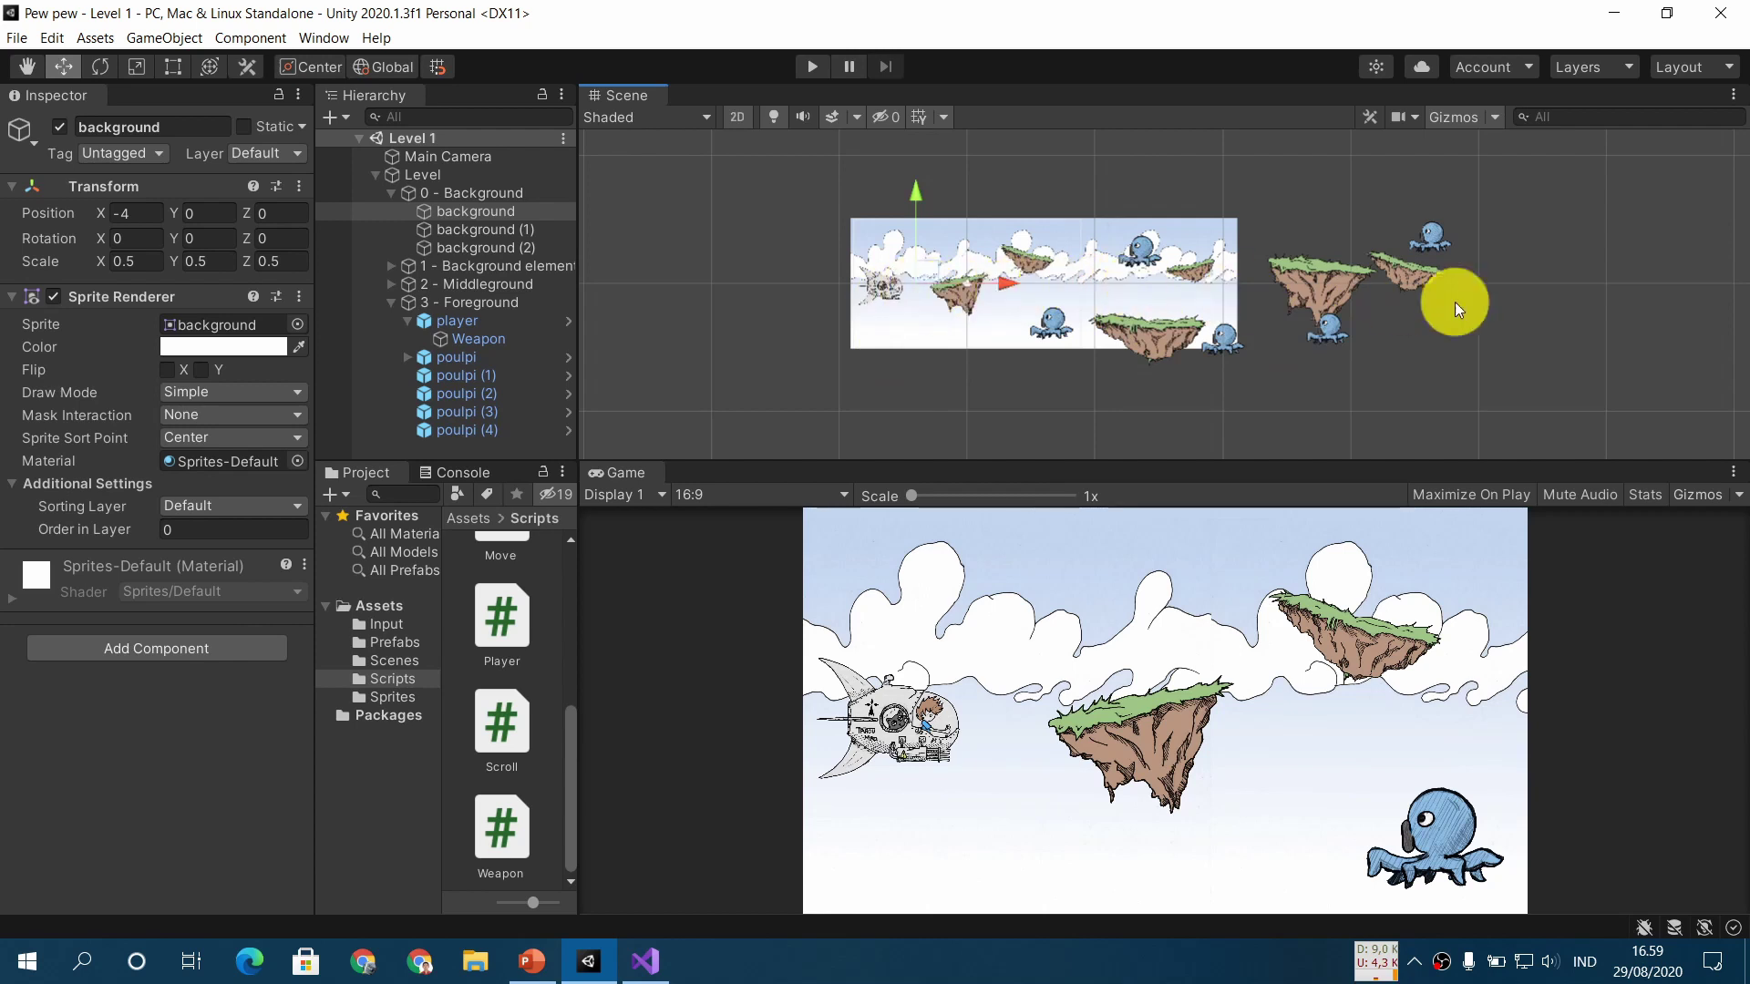
left_click(490, 209)
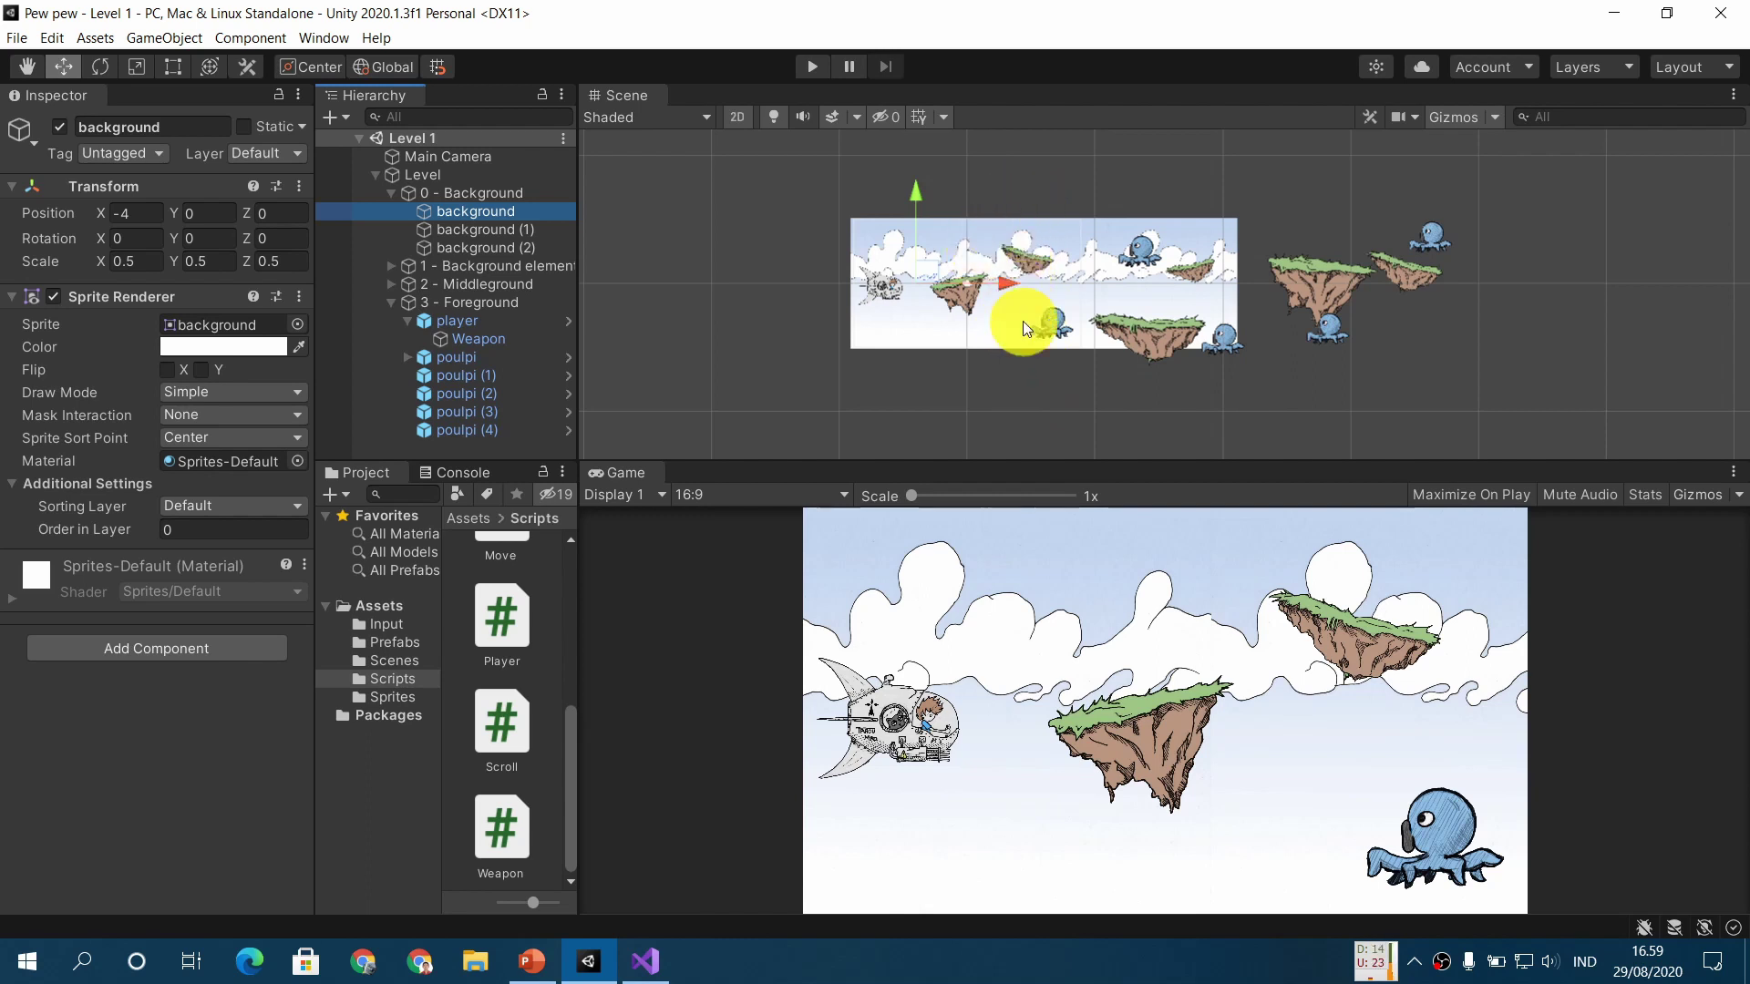
left_click_drag(1006, 288, 1397, 301)
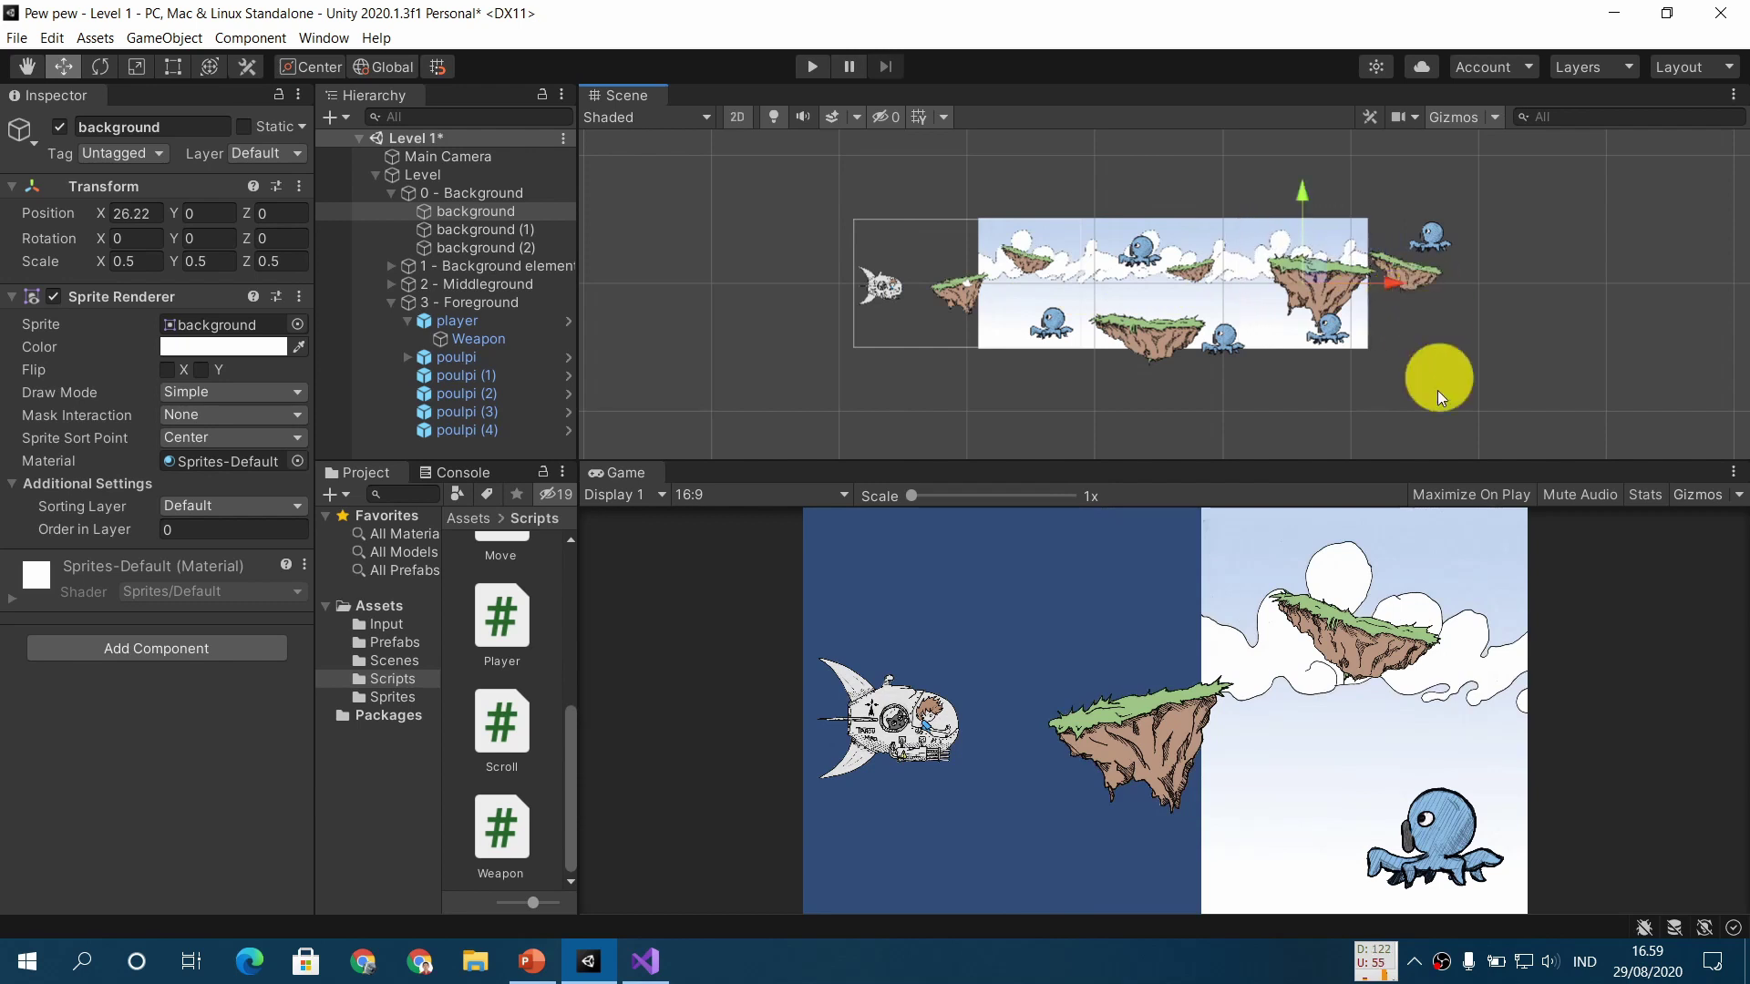
left_click(1015, 299)
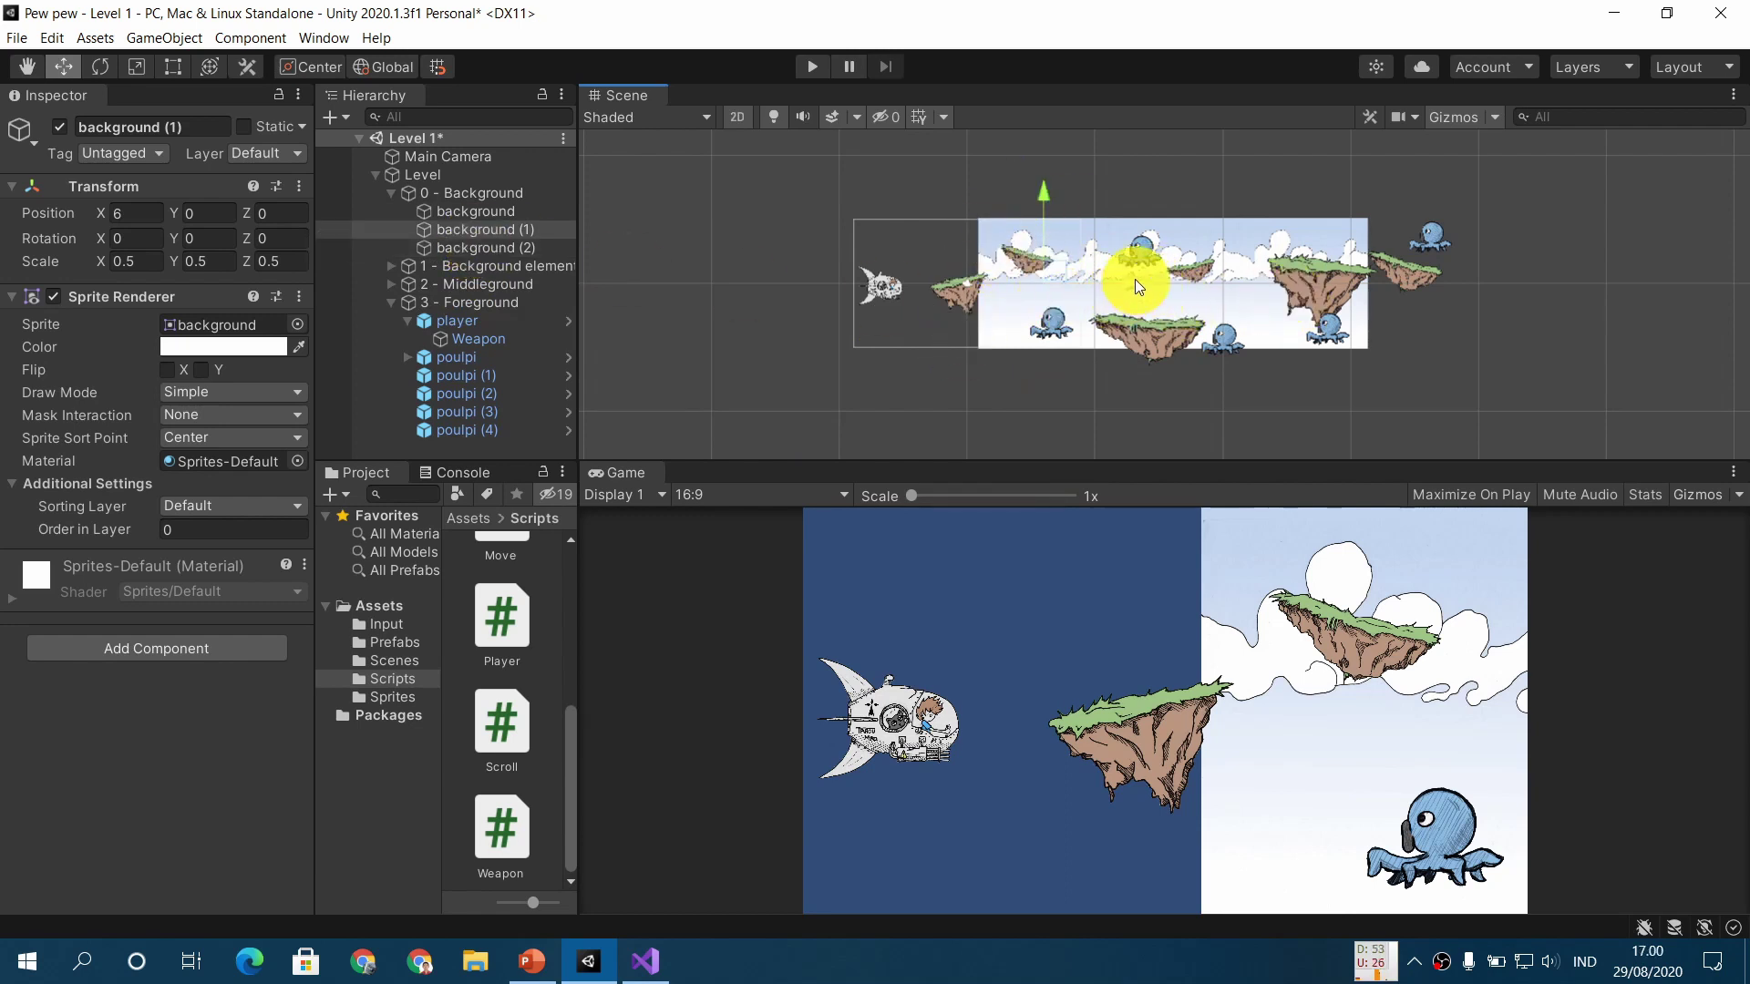
left_click_drag(1132, 279, 1520, 296)
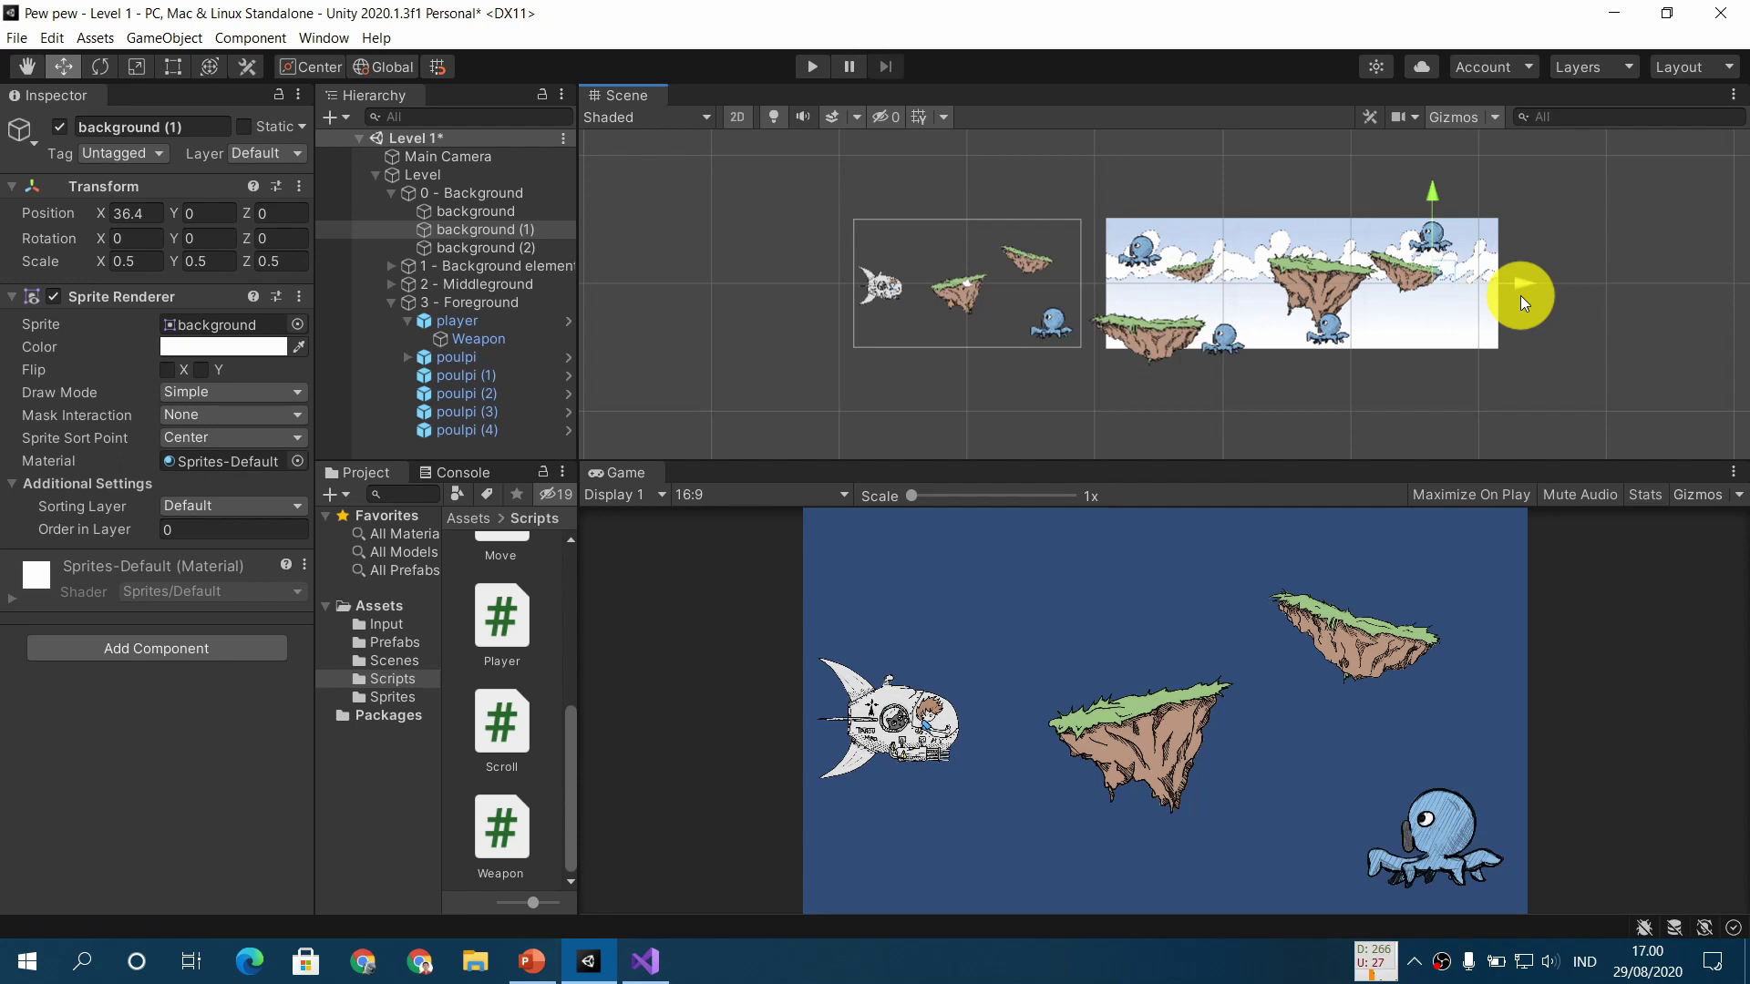
Undo the moves of background and background (1) in the scene
key("ctrl+z")
key("ctrl+z")
key("ctrl+z")
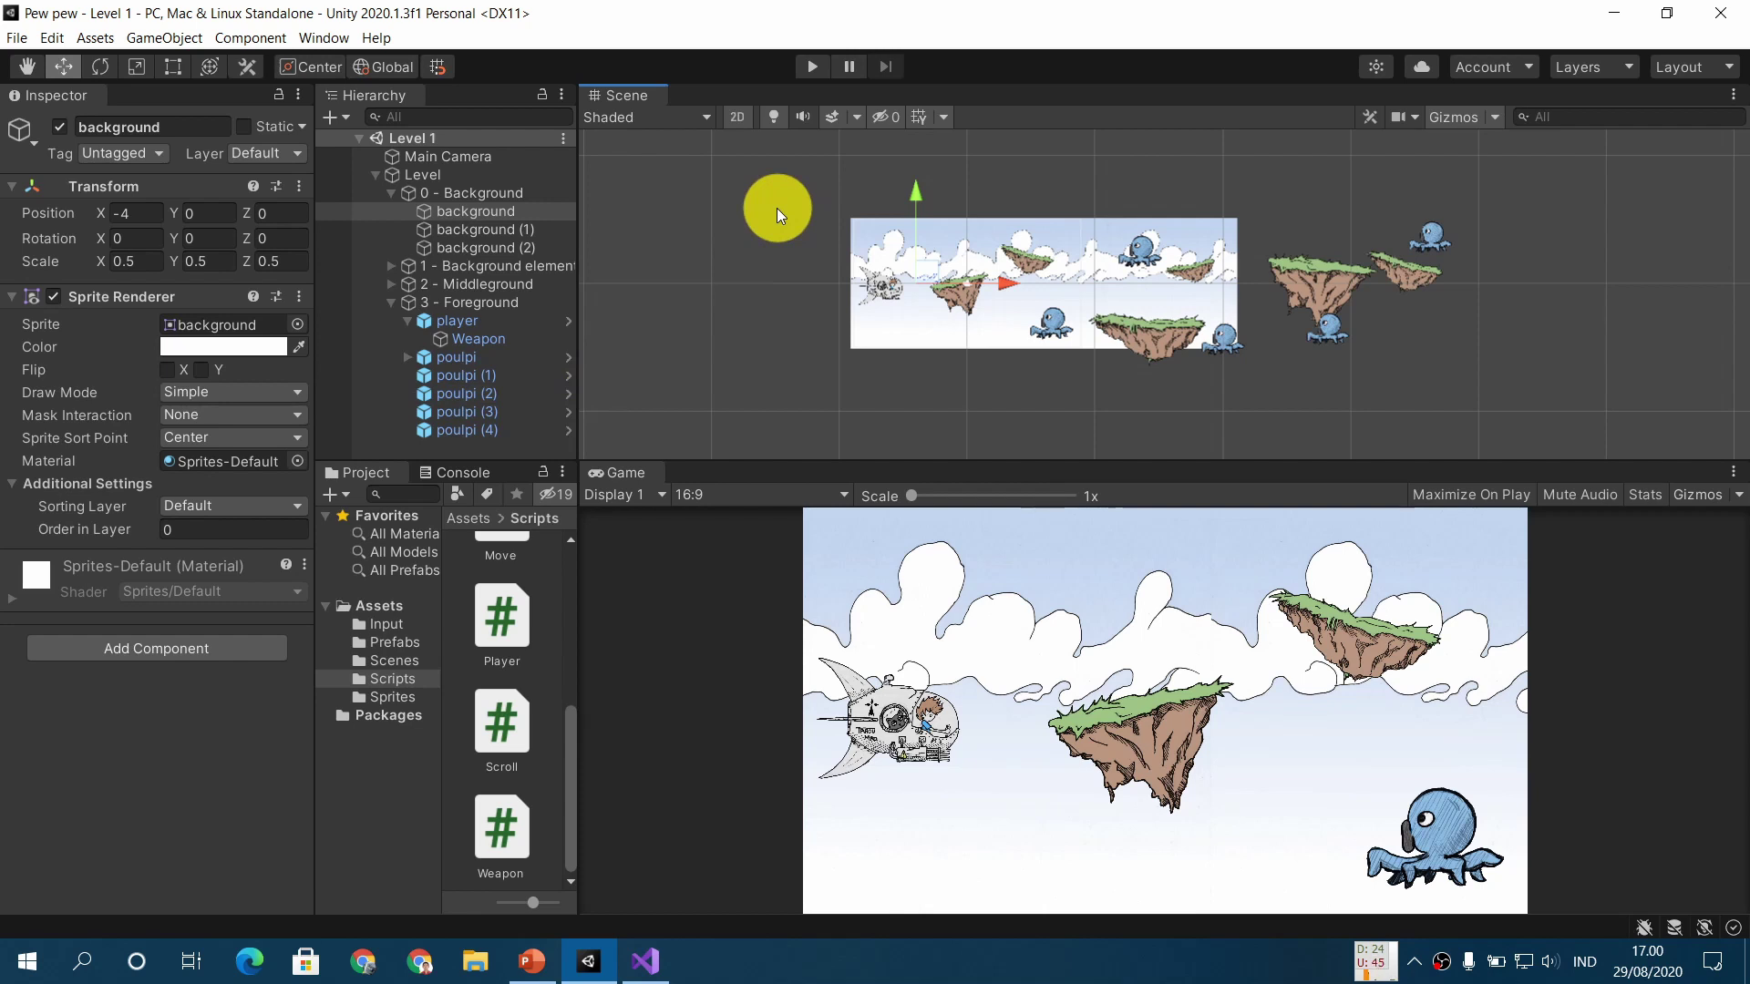
scroll(776, 208, "down", 2)
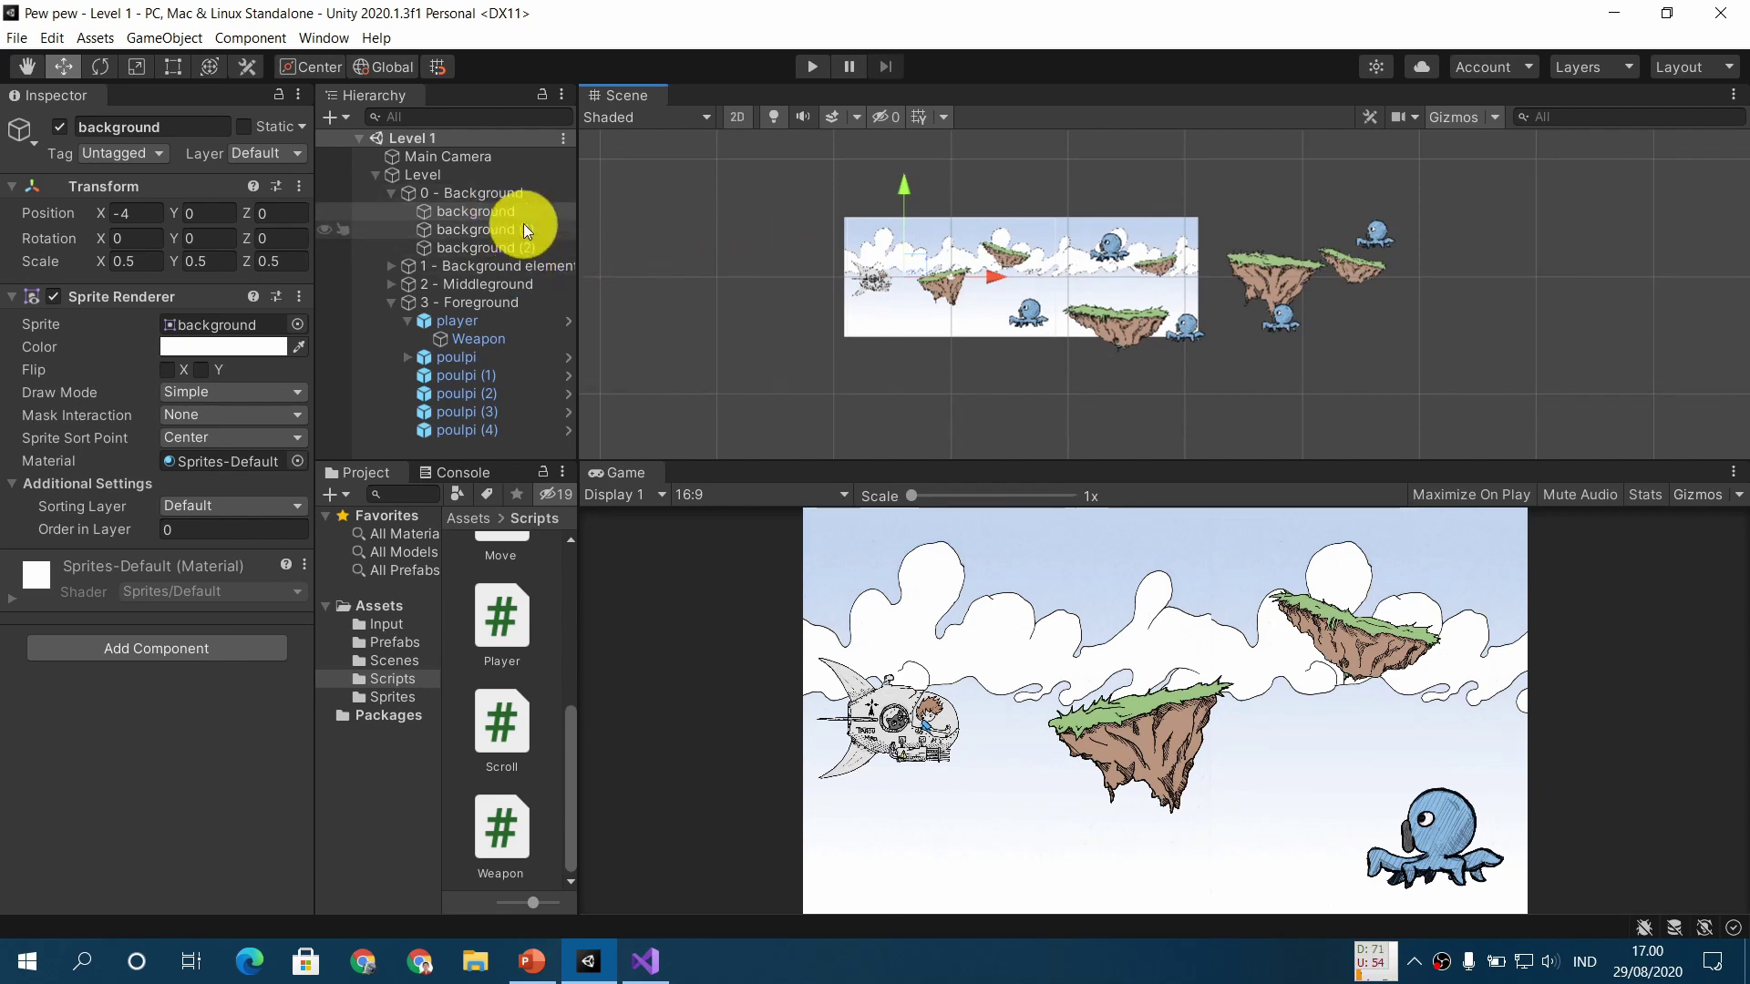
Return to PowerPoint to read on to the Ide dasar slide, then switch to Visual Studio to view Scroll.cs
left_click(533, 960)
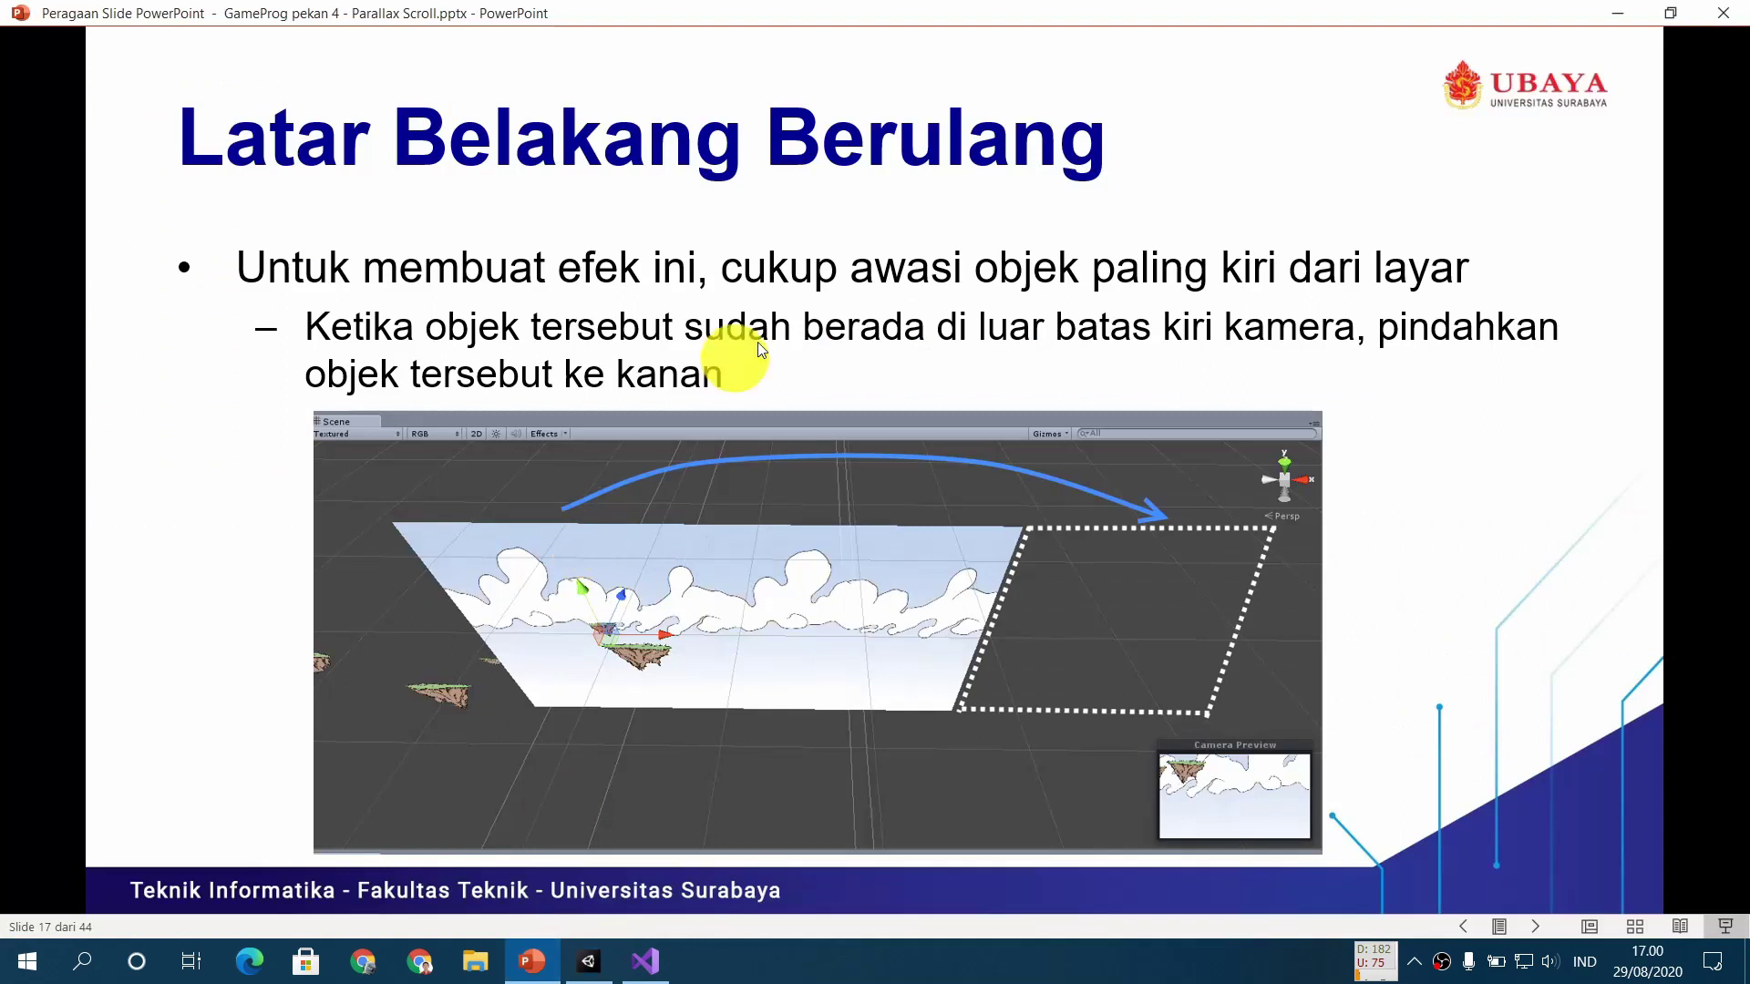
key("Right")
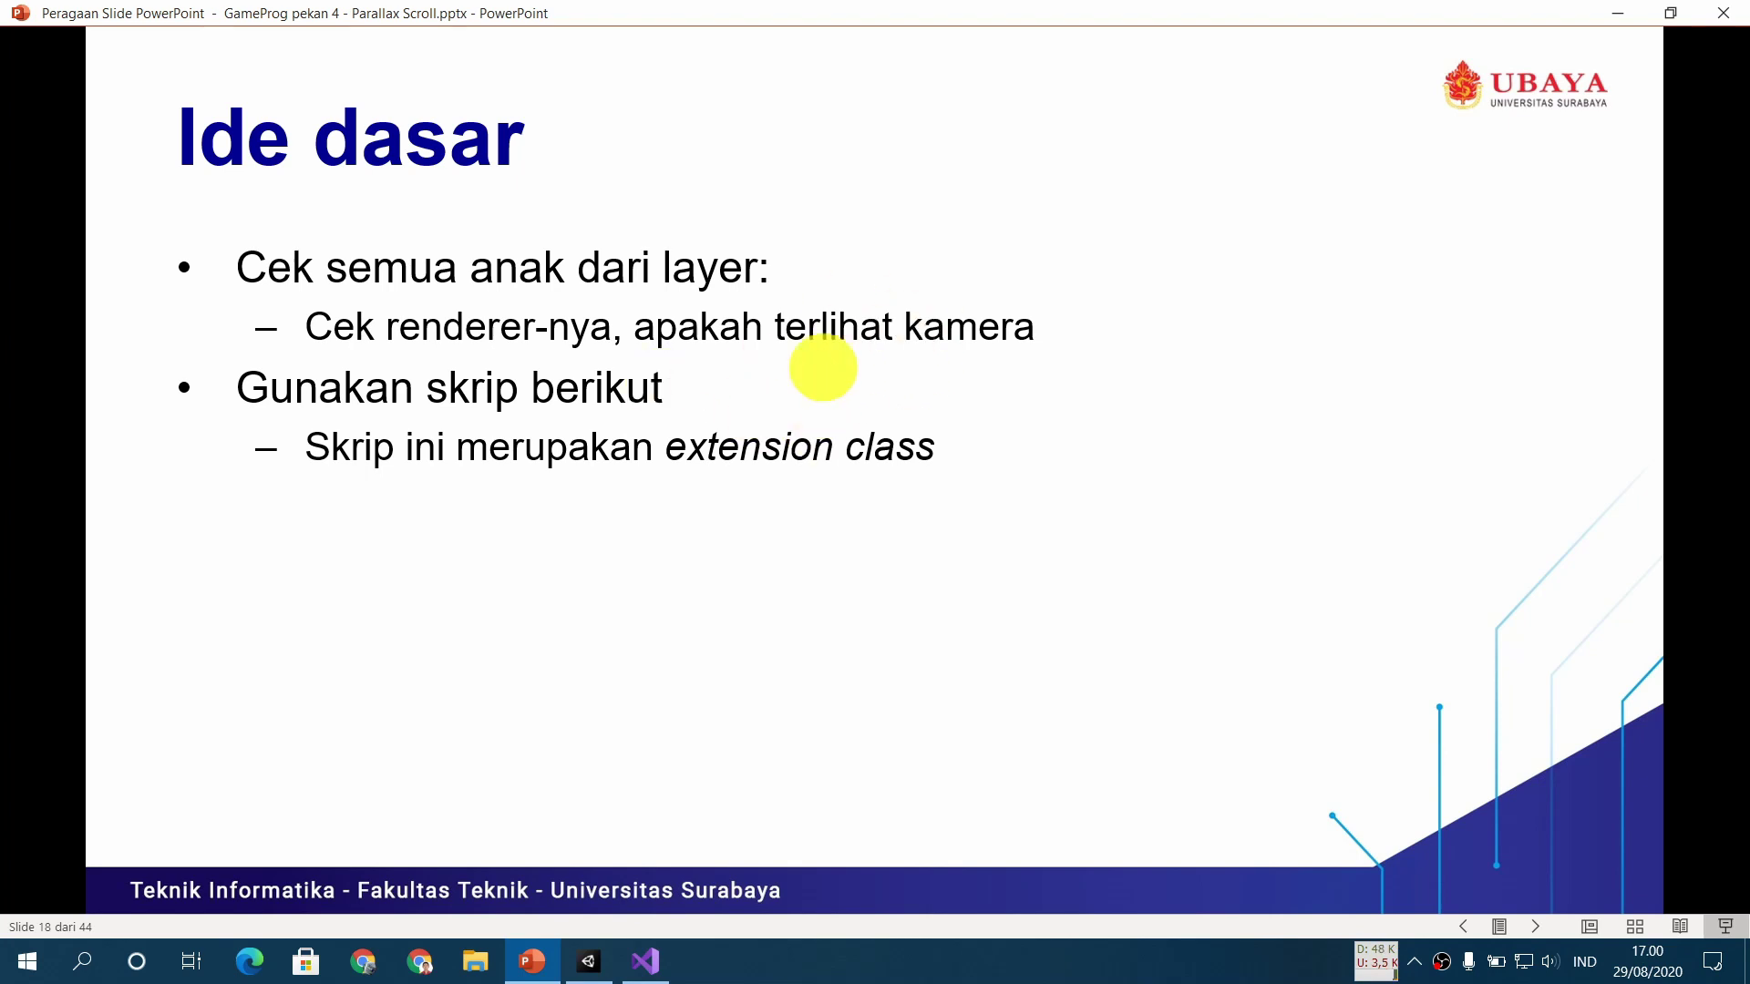
left_click(645, 961)
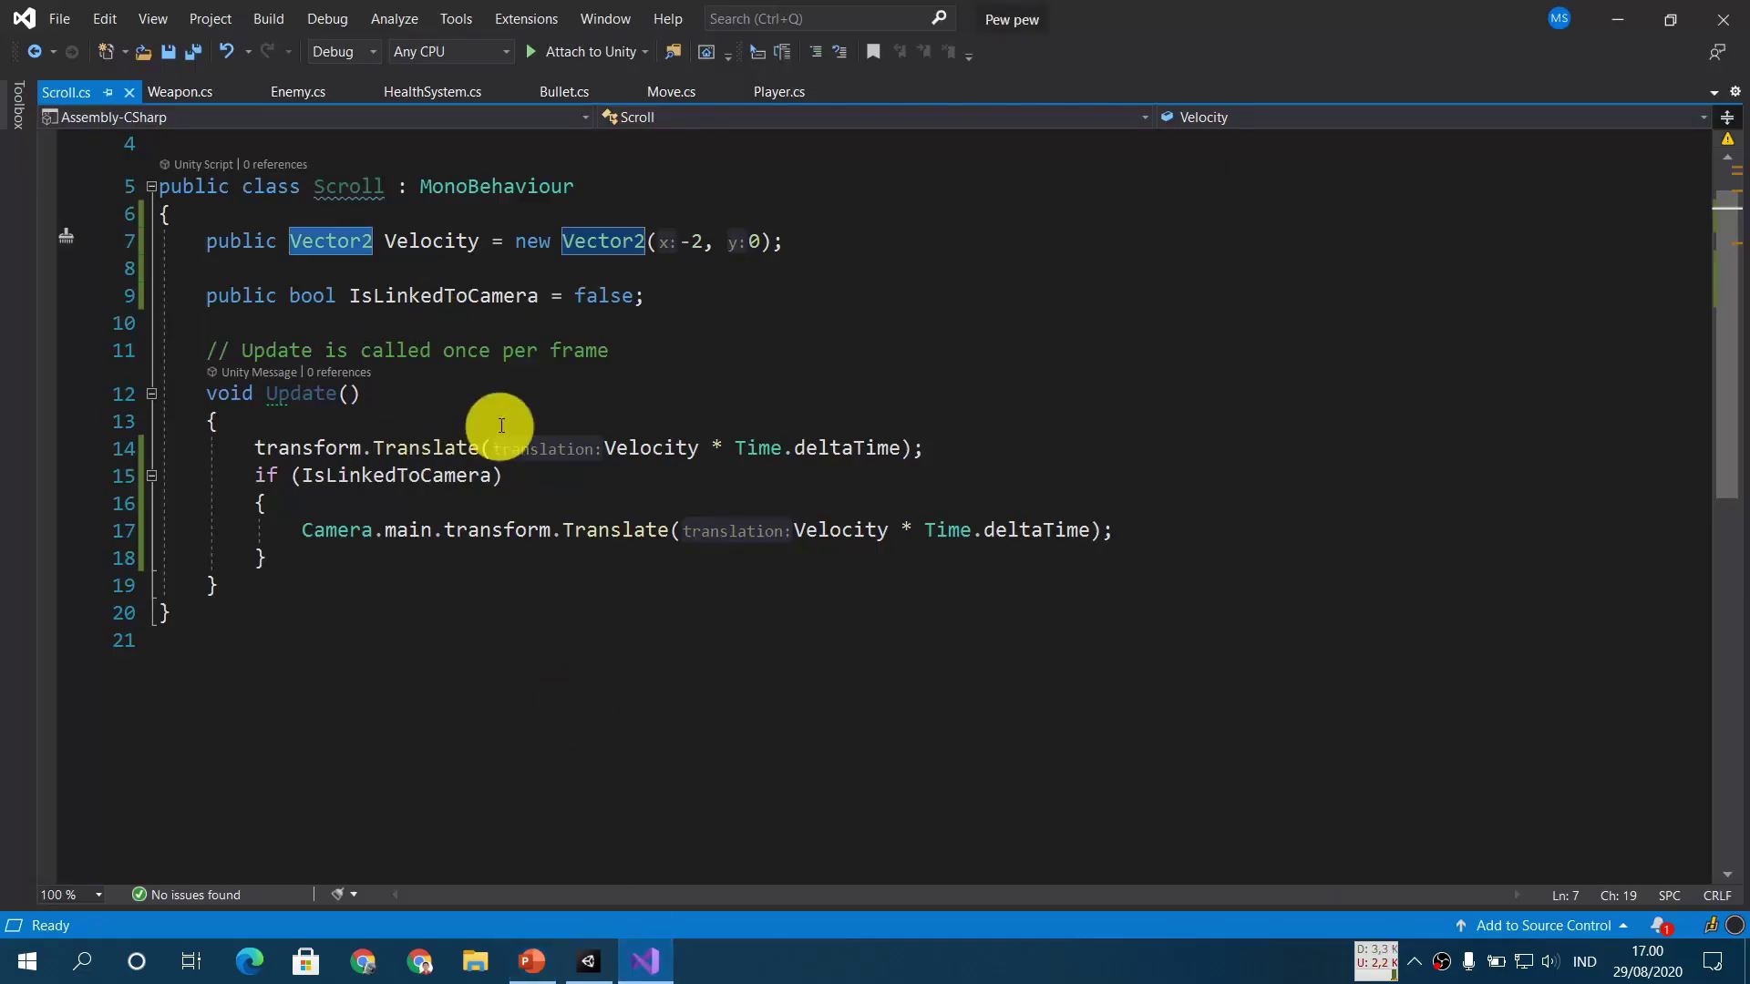
Back in Unity, collapse the expanded layers, inspect the Scroll settings of all four layers, and list the children of 0 - Background
left_click(589, 962)
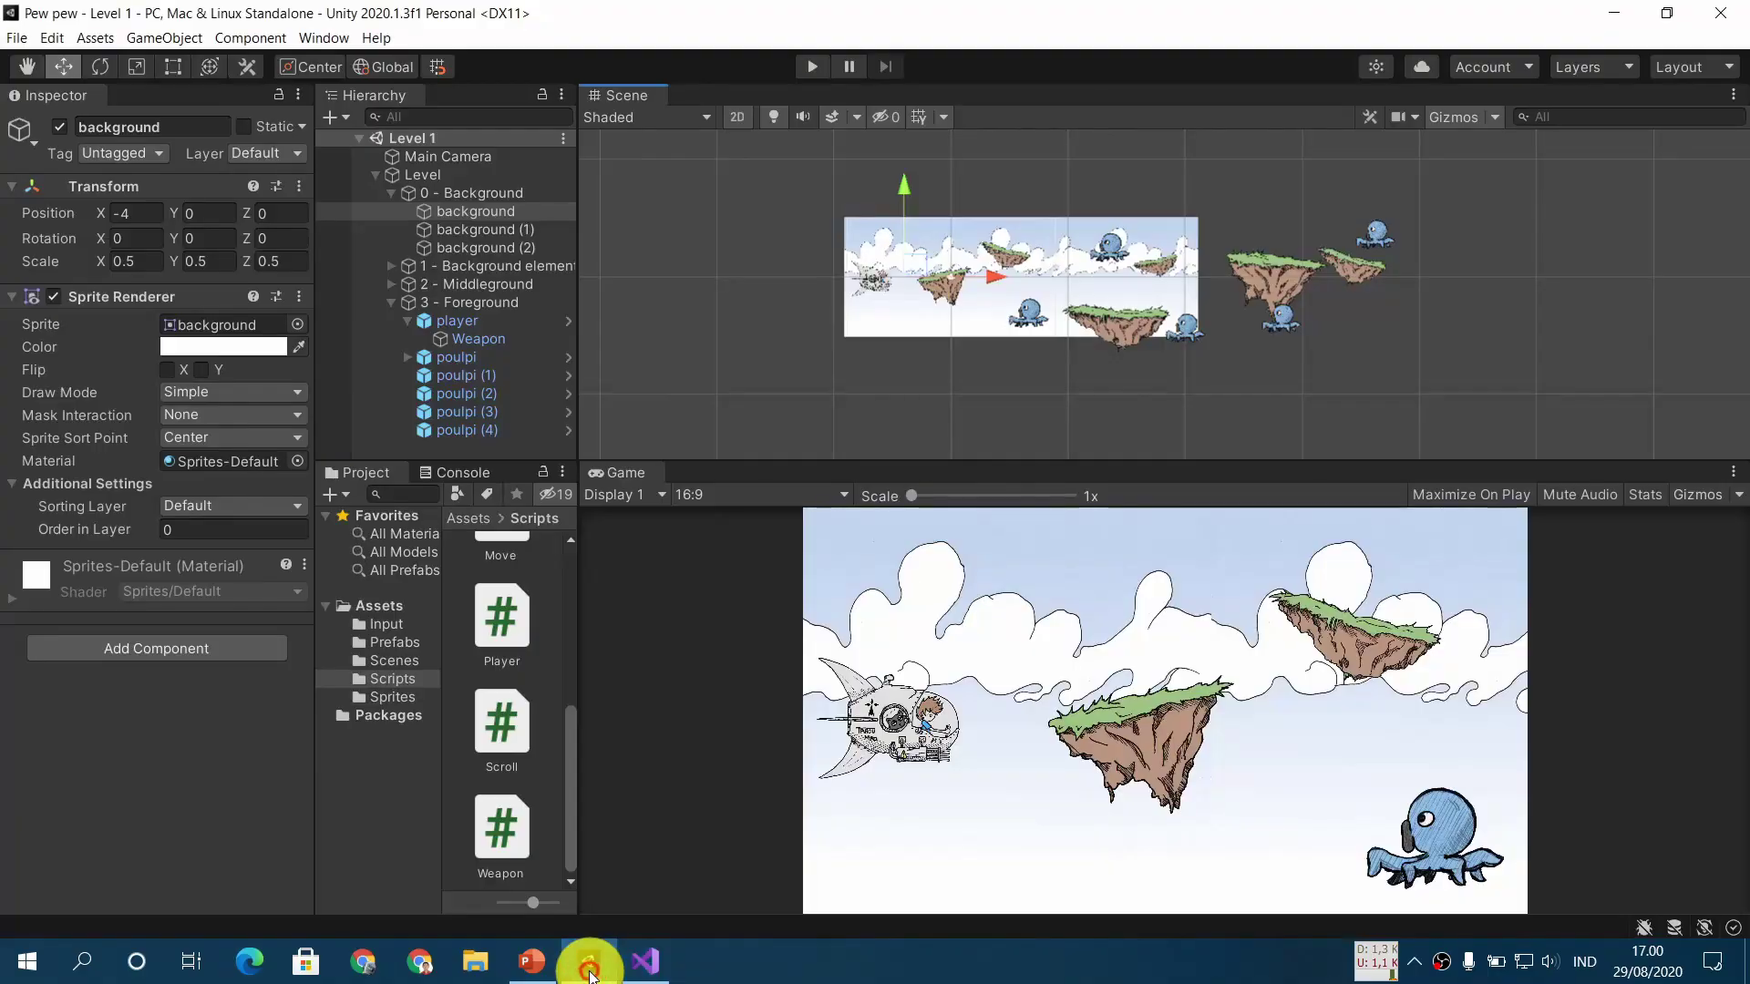
left_click(391, 194)
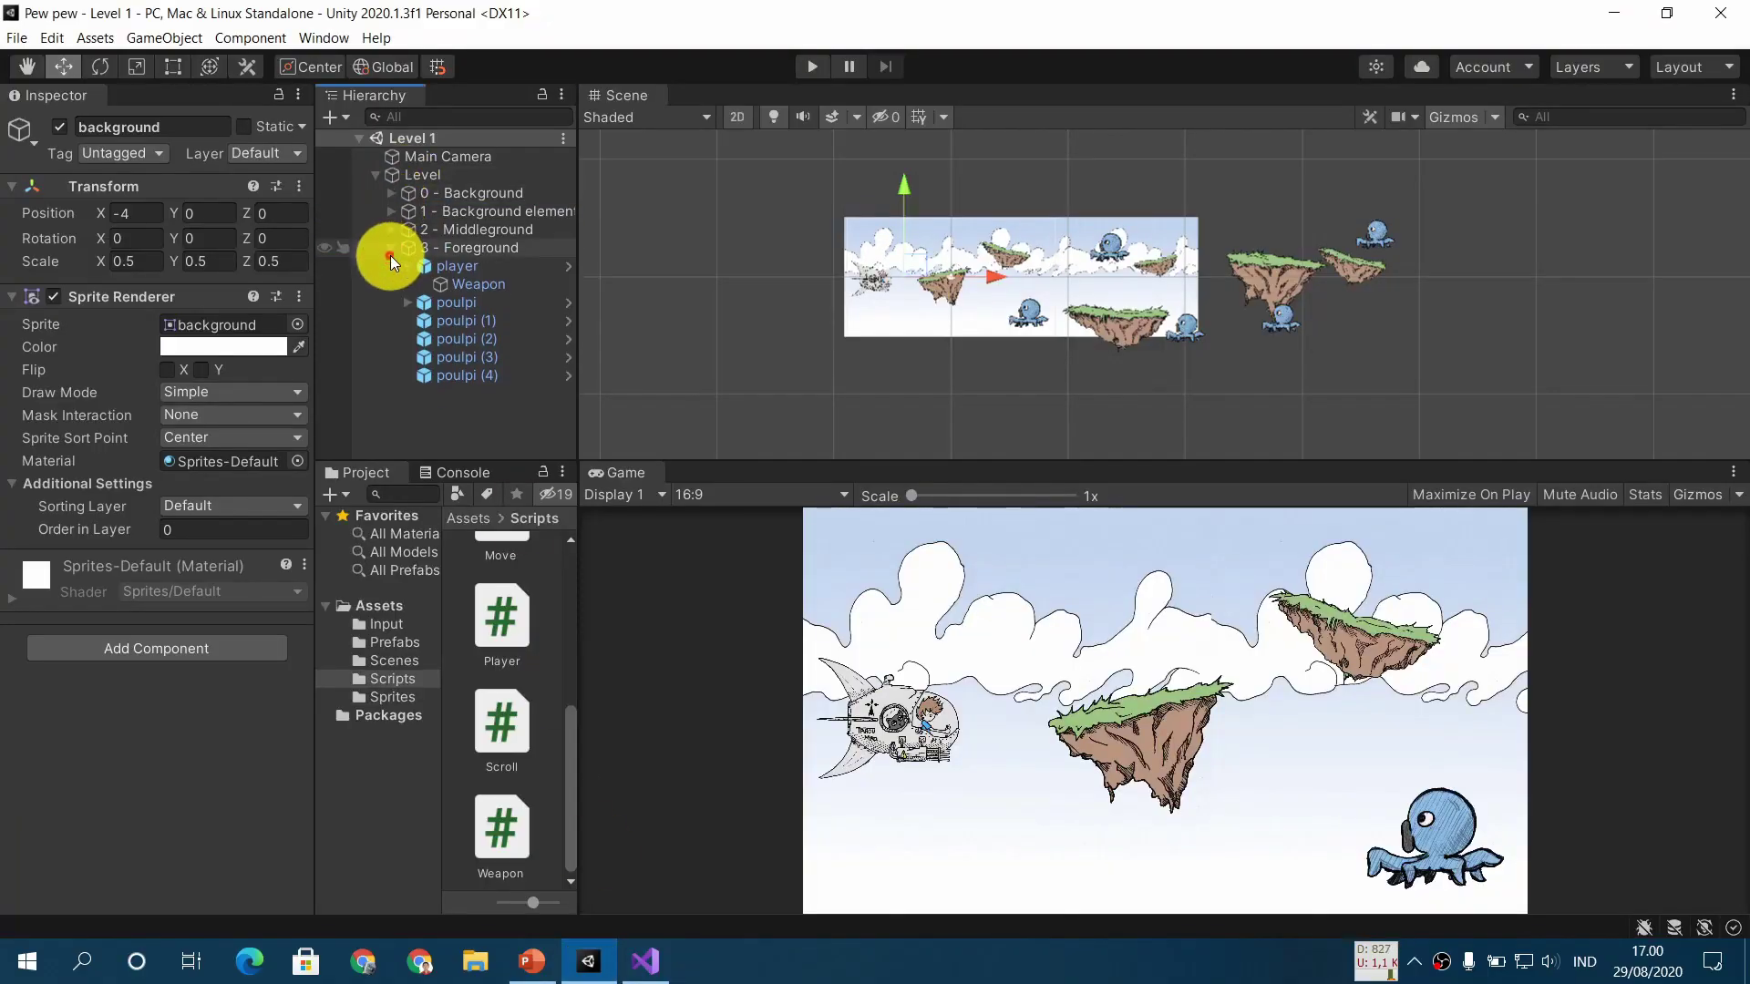
left_click(392, 248)
left_click(451, 193)
left_click(463, 211)
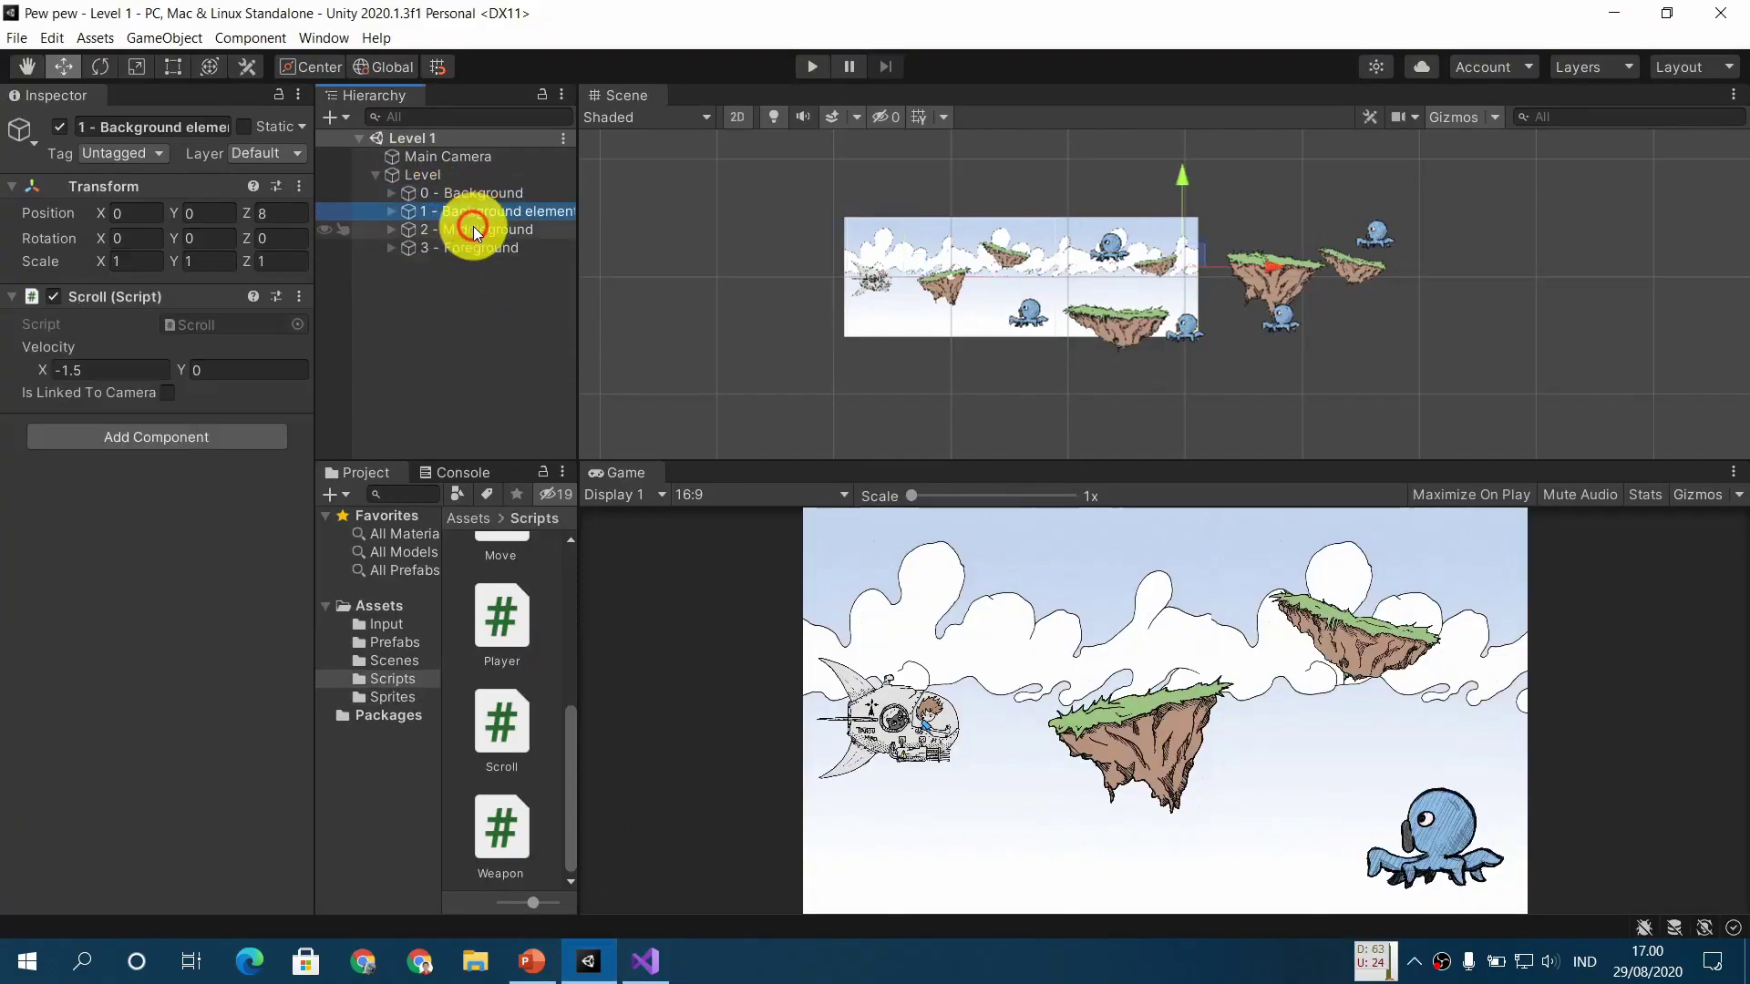
left_click(471, 230)
left_click(474, 248)
left_click(475, 193)
left_click(478, 212)
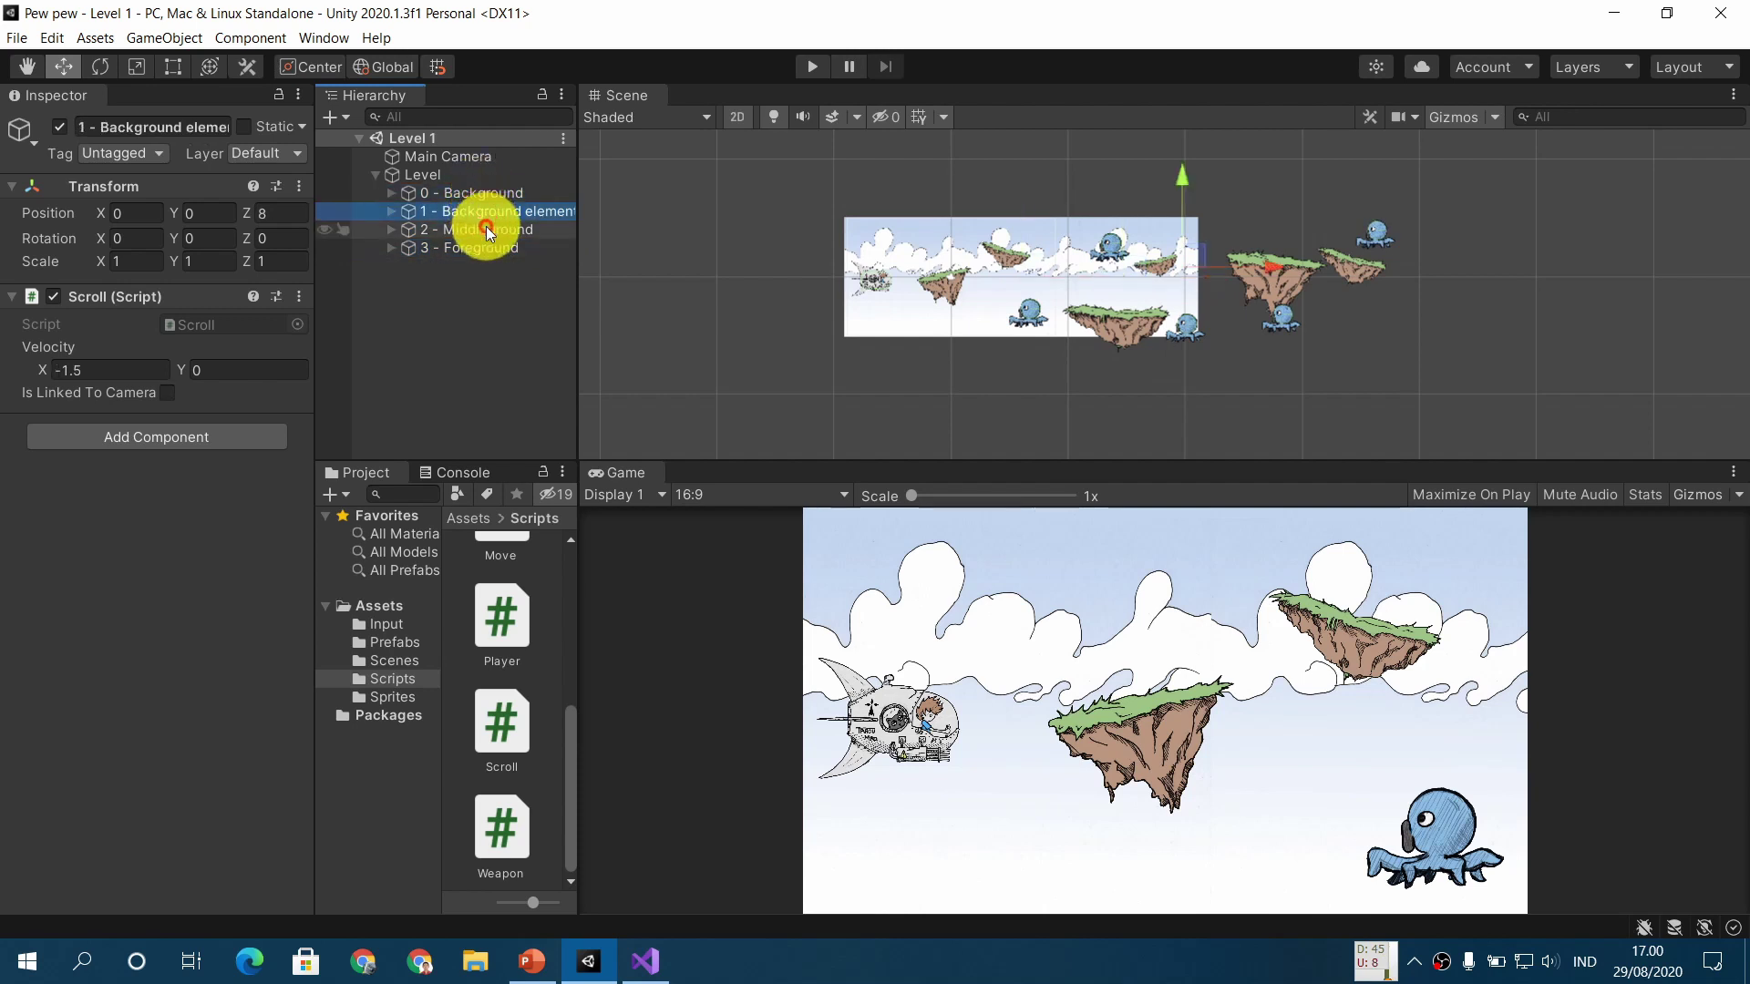
left_click(484, 229)
left_click(484, 248)
left_click(483, 193)
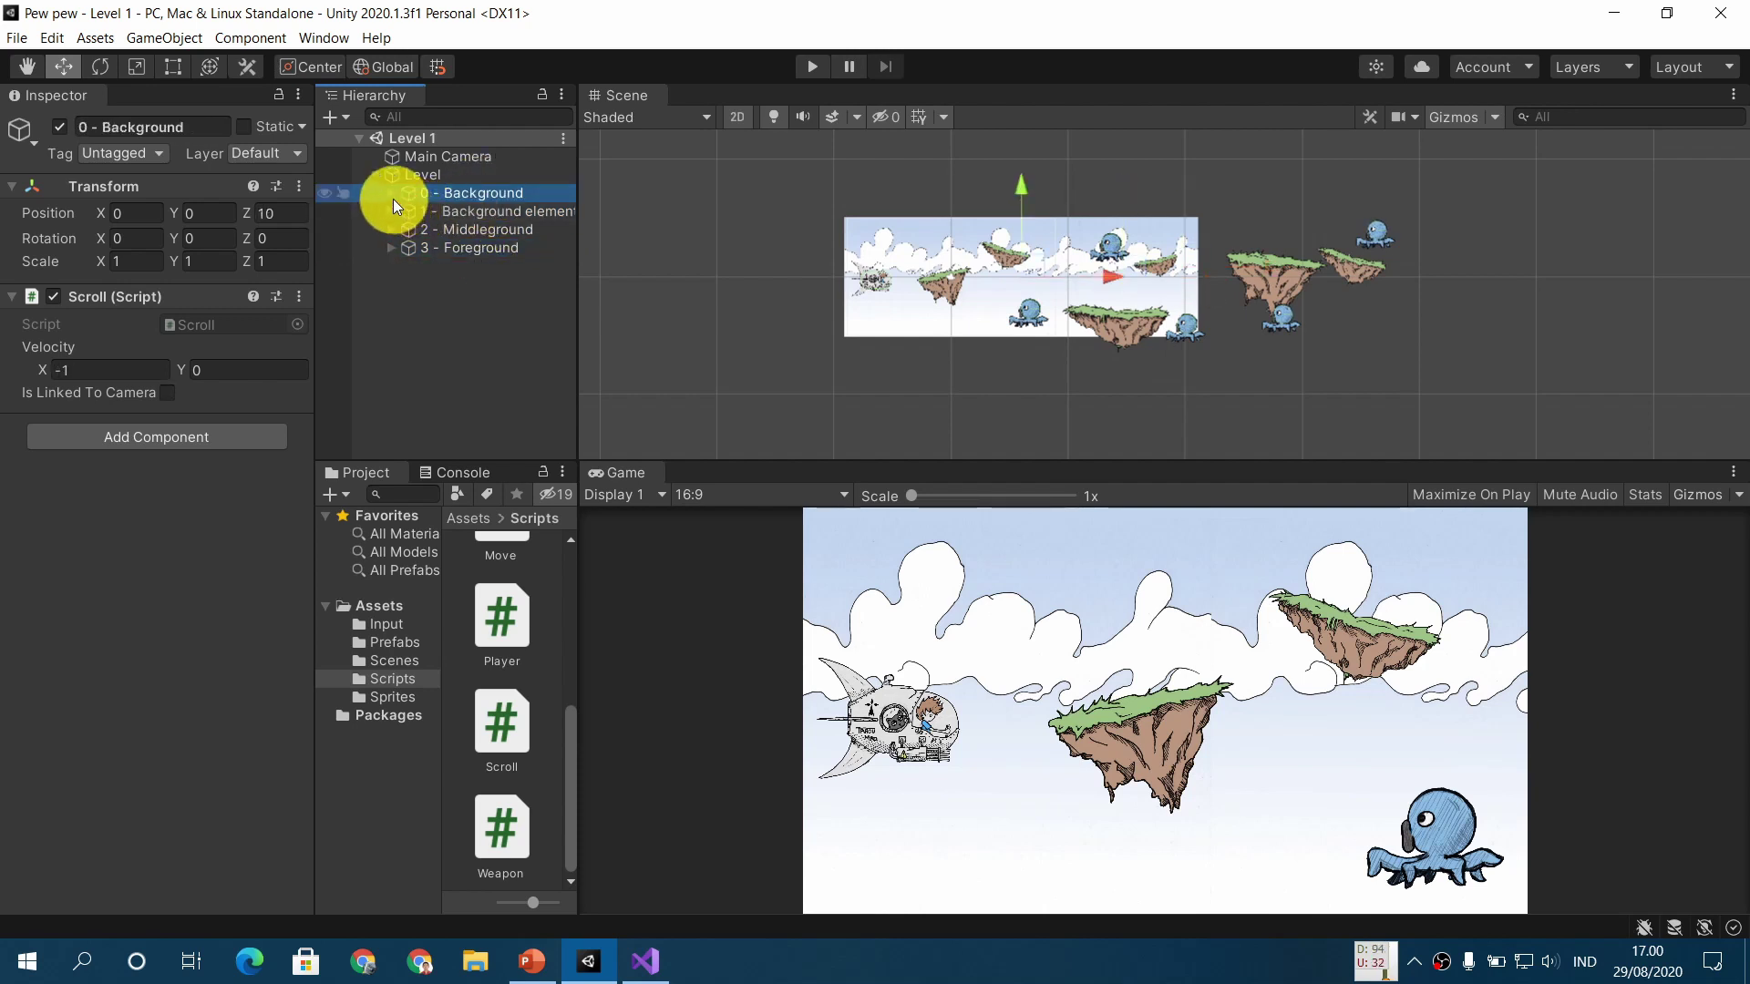
left_click(391, 193)
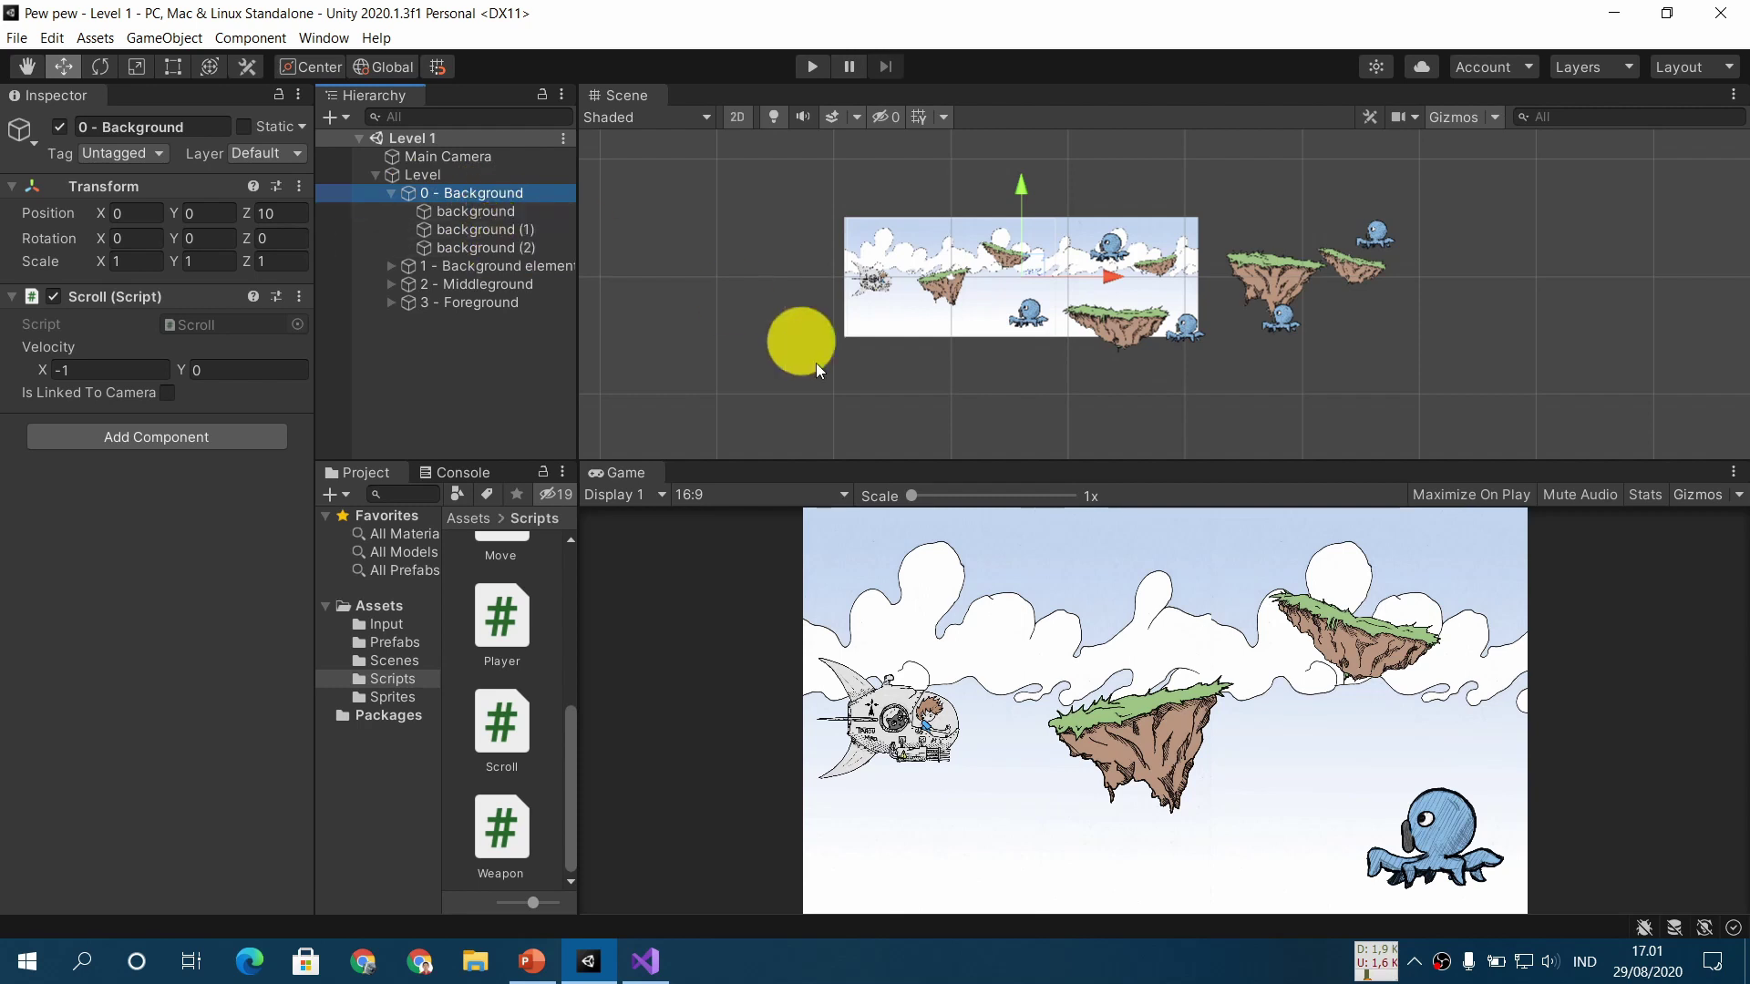
Compare the Ide dasar slide with the background sprite's renderer in Unity, then advance to the Extension Class (C#) slide in PowerPoint
left_click(532, 962)
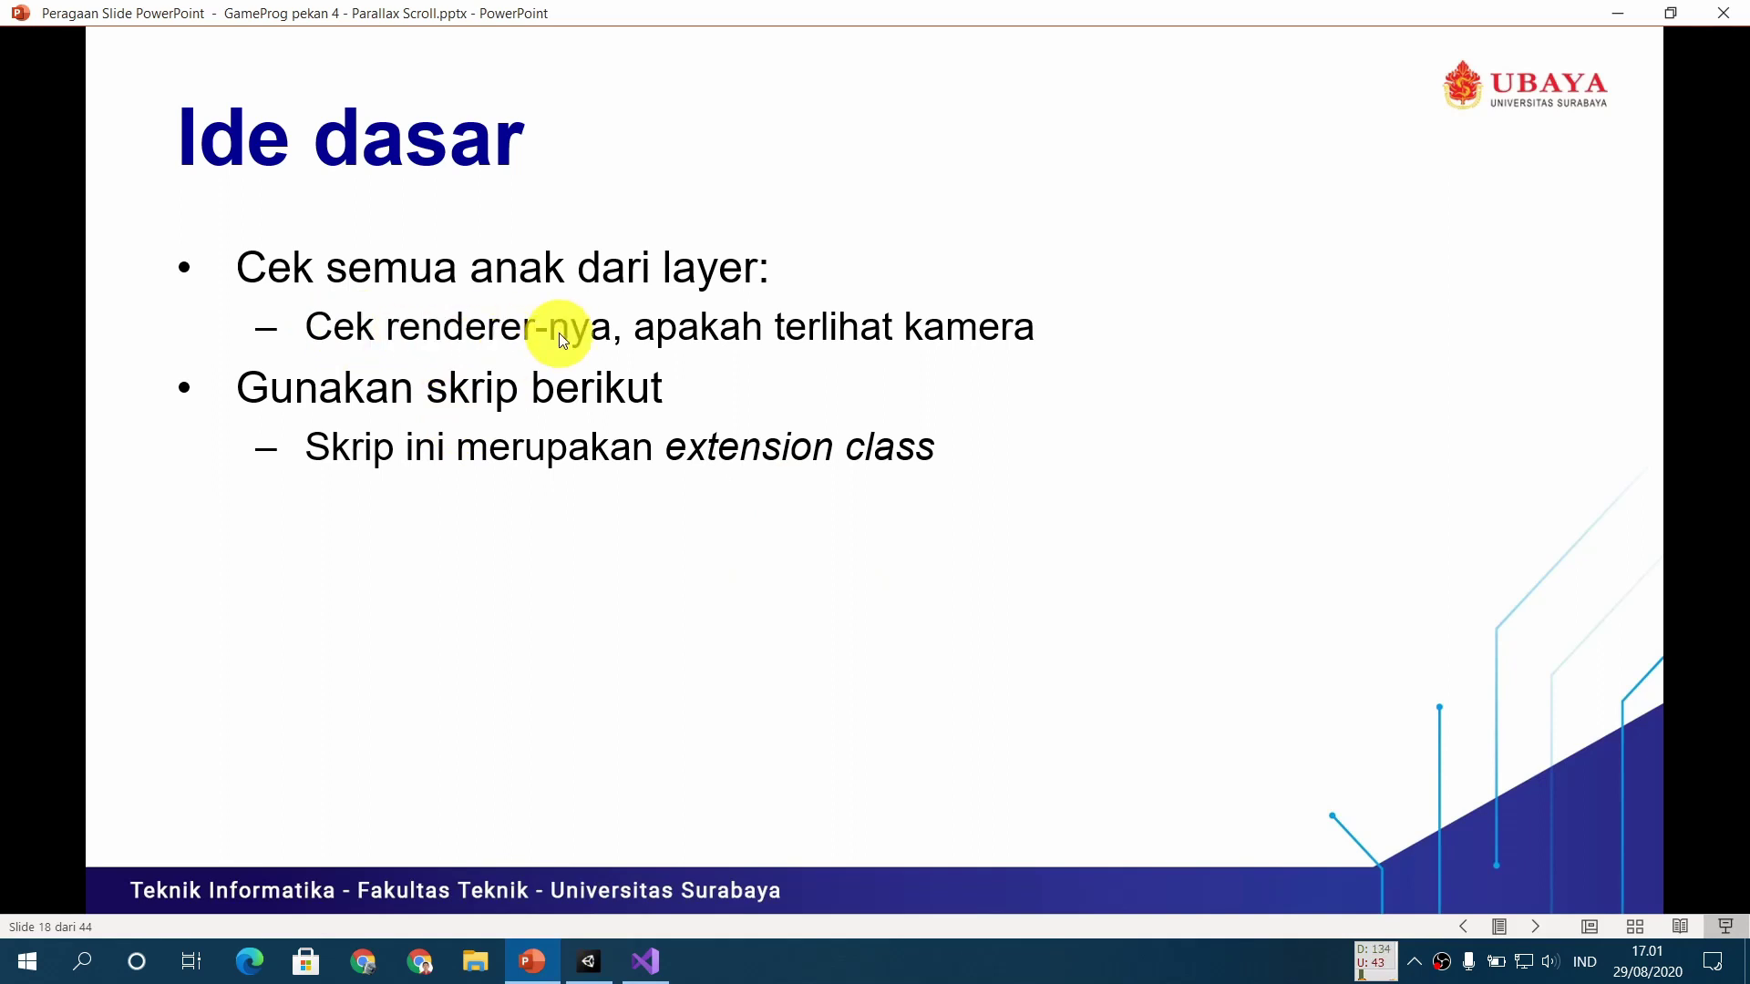
left_click(589, 962)
left_click(481, 212)
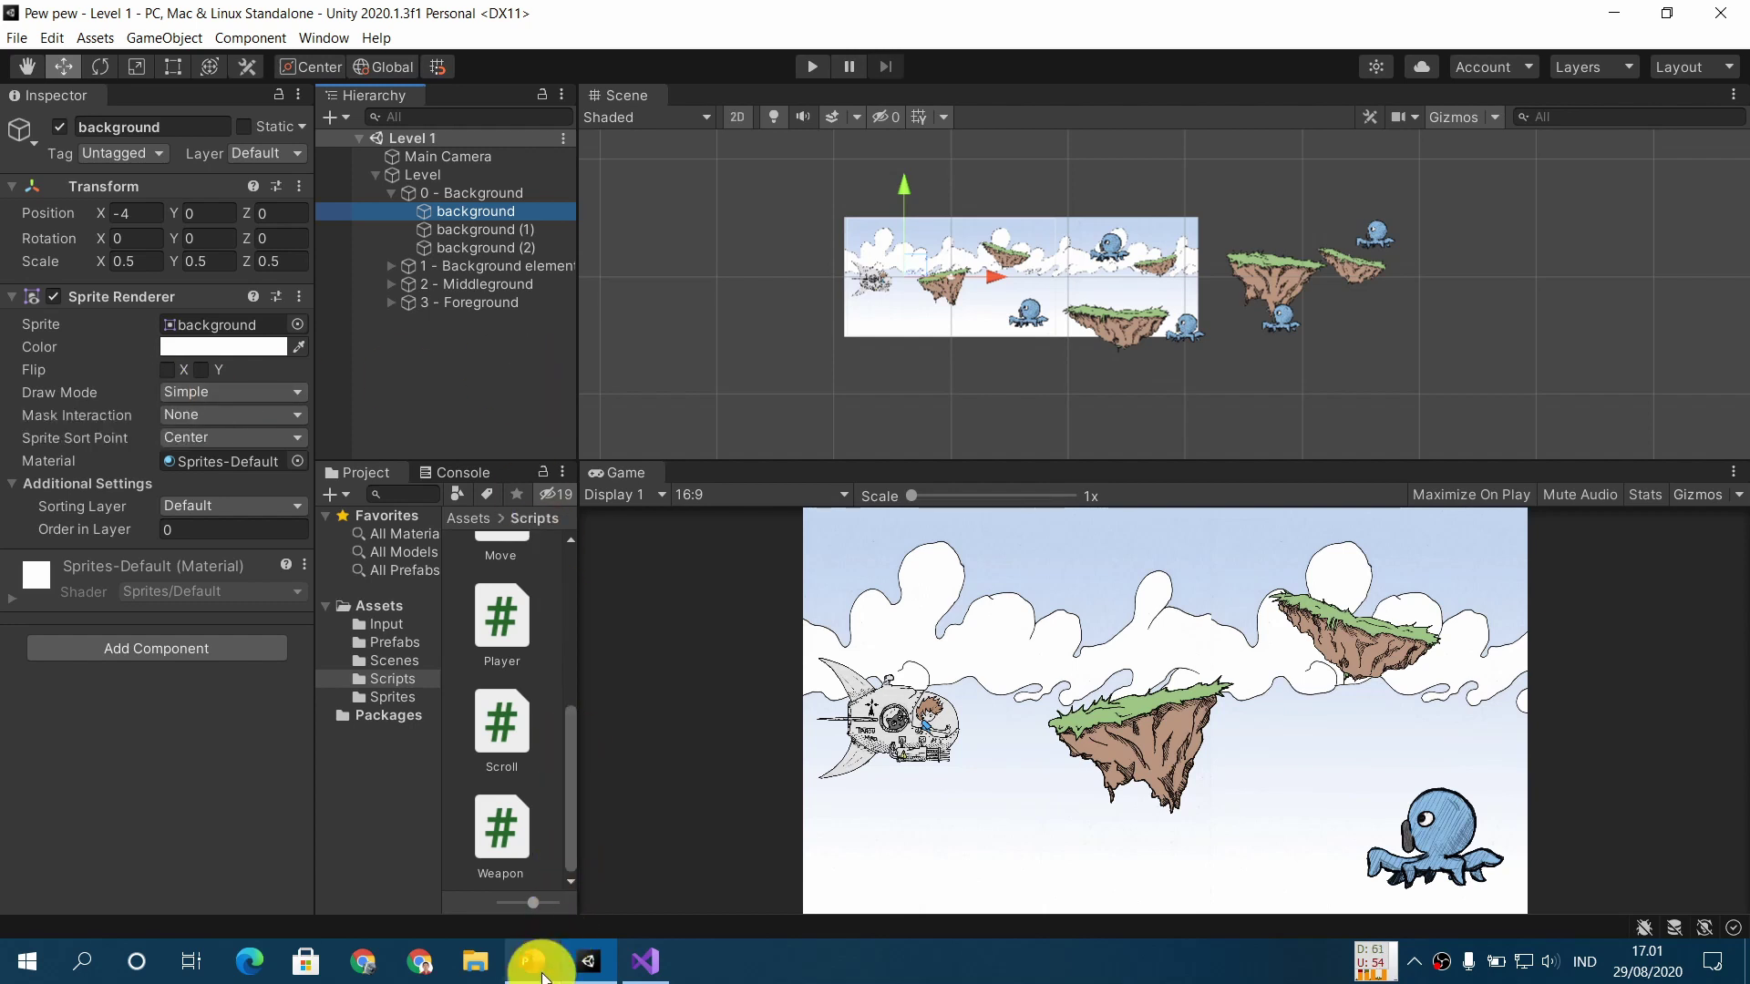
left_click(588, 961)
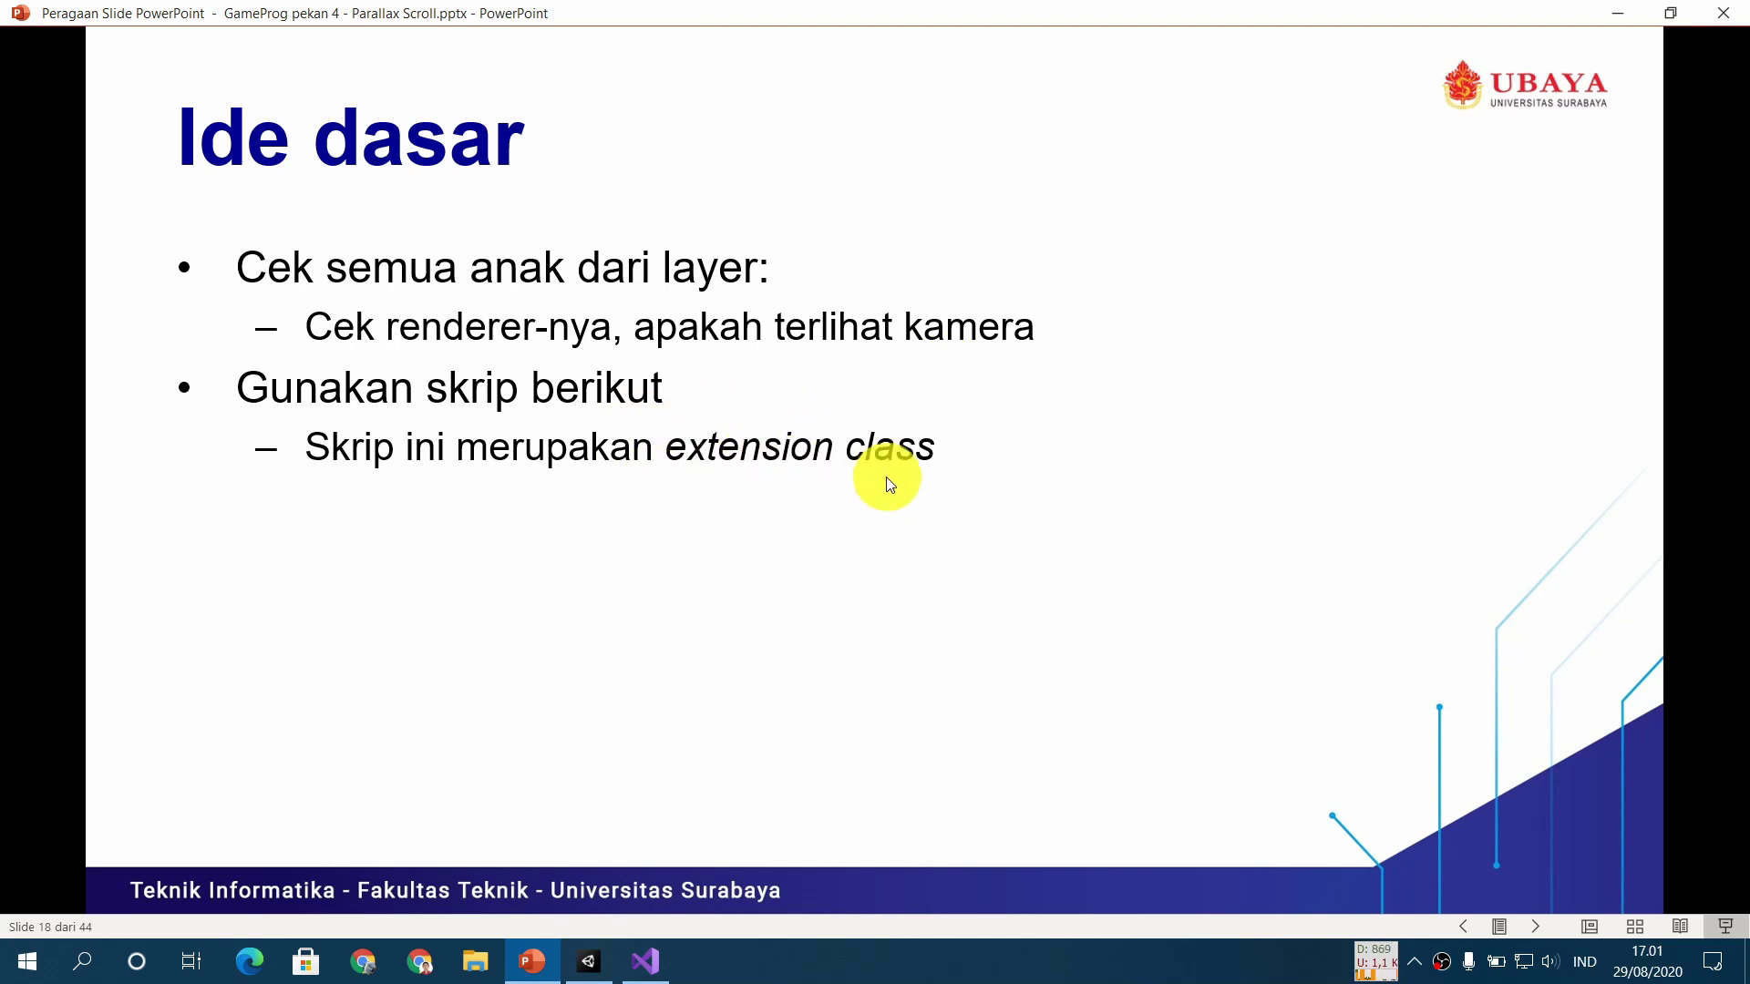
key("Right")
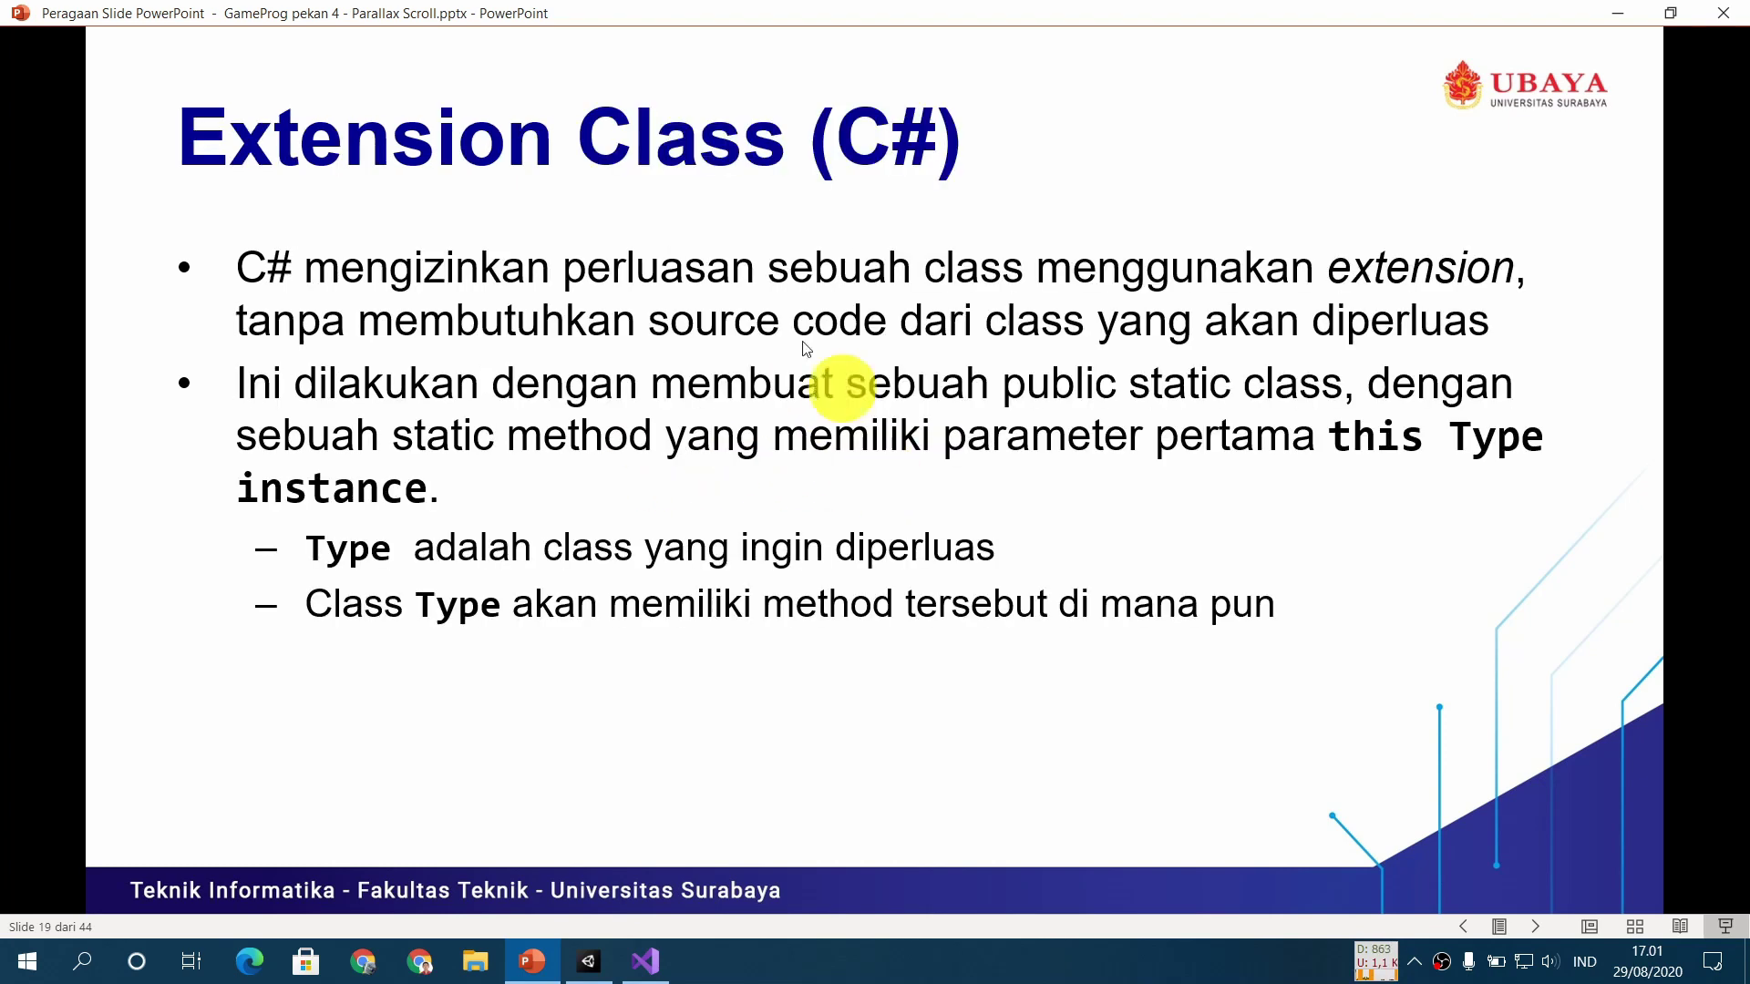